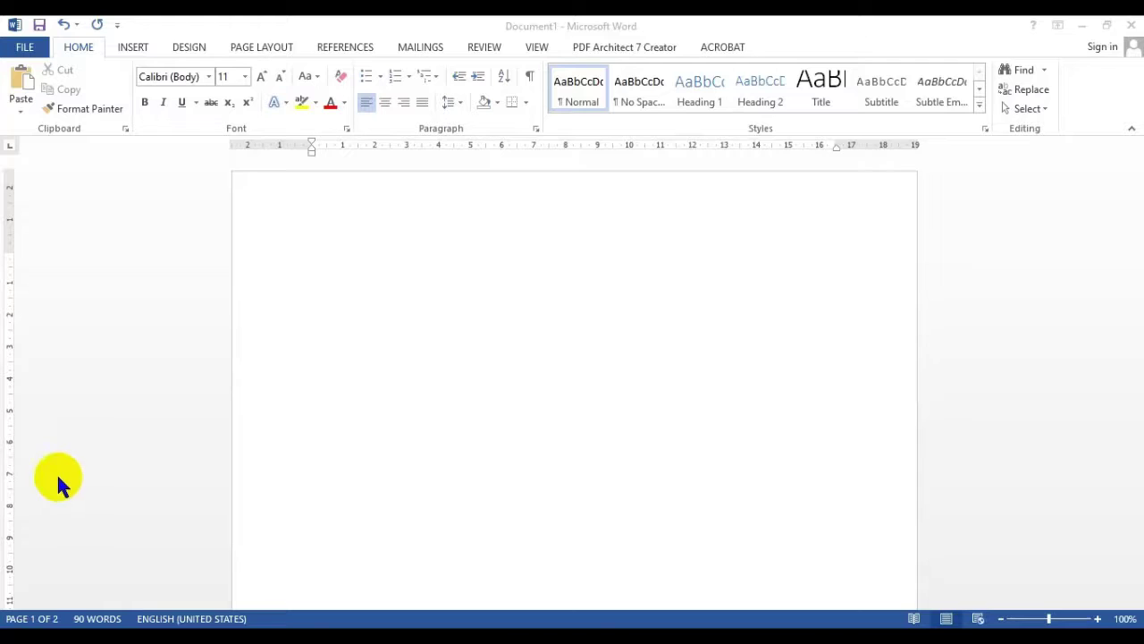
Step: Type the heading 'BIODATA PRIBADI' on the first line, add a line below it, and select all text
click(348, 264)
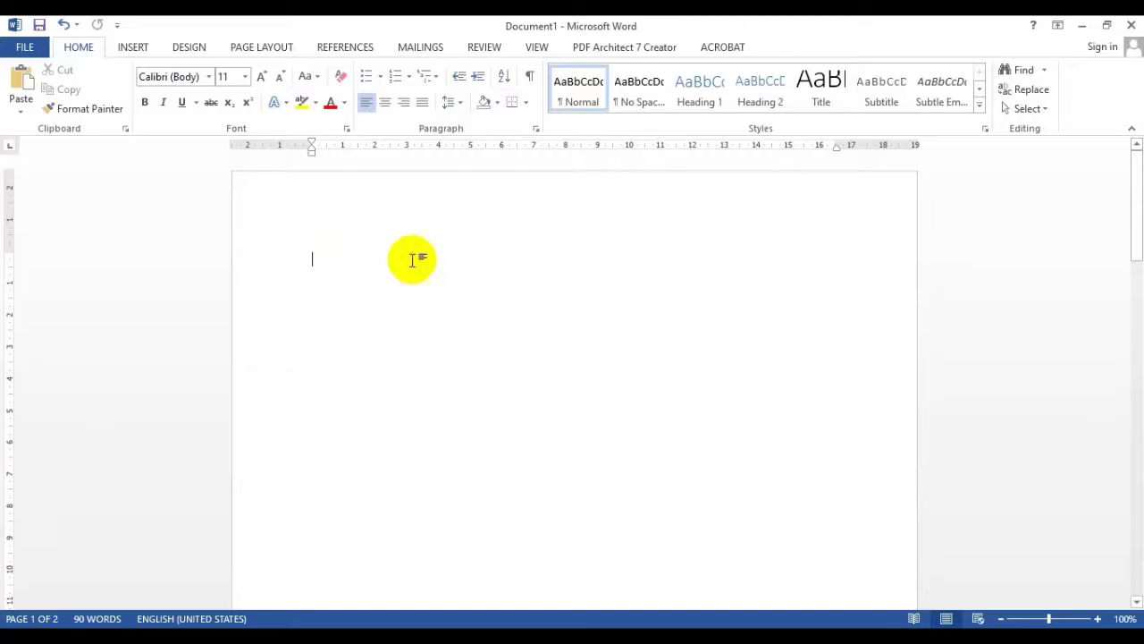
text(BIODA)
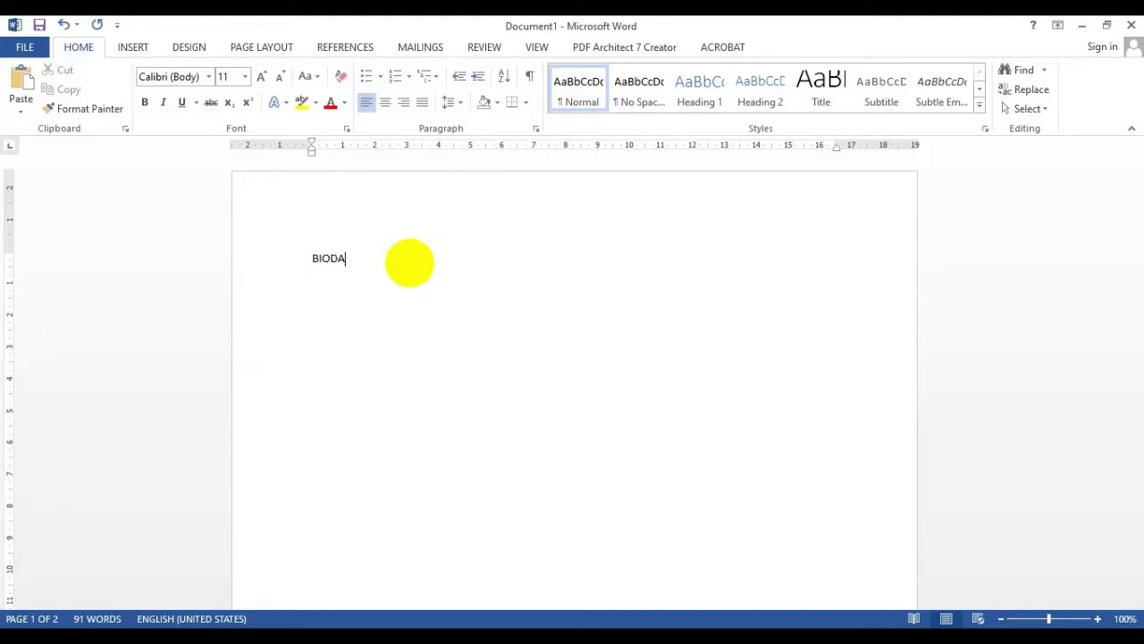
text(TA PR)
text(IBADI)
key(Return)
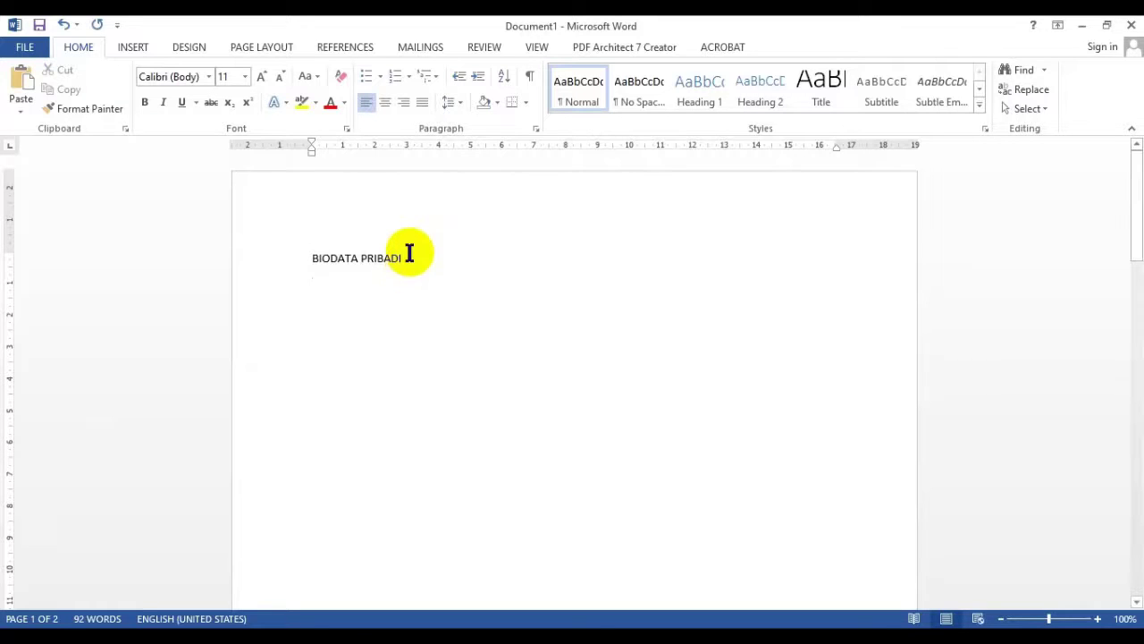
key(ctrl+a)
click(290, 49)
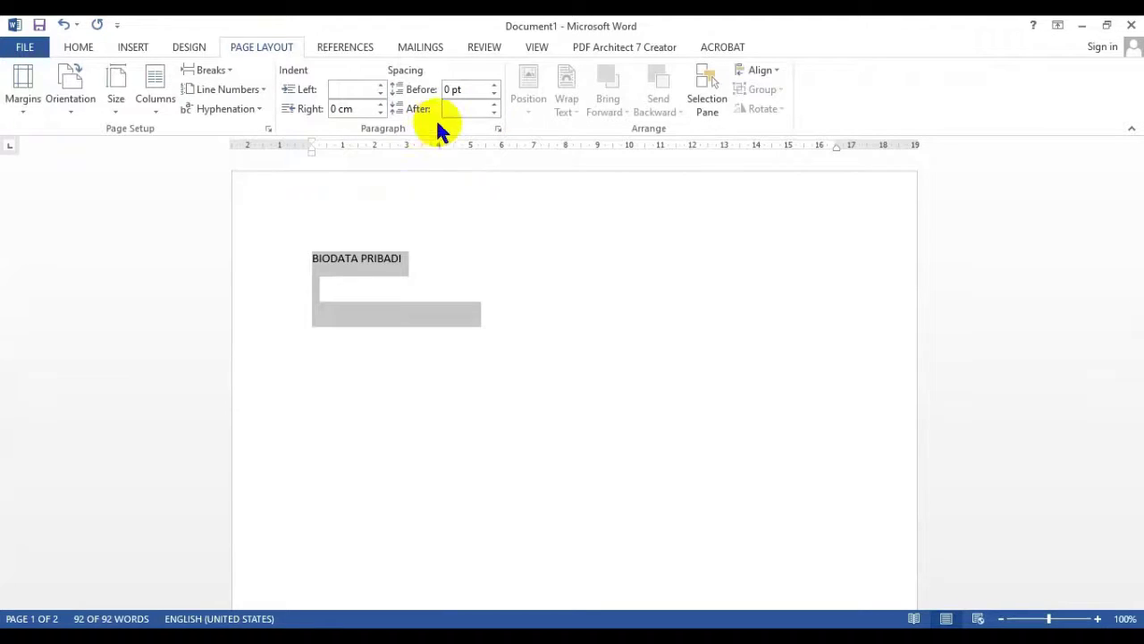
Step: Set paragraph spacing after to 0 pt and put the caret on the empty line below the heading
click(494, 113)
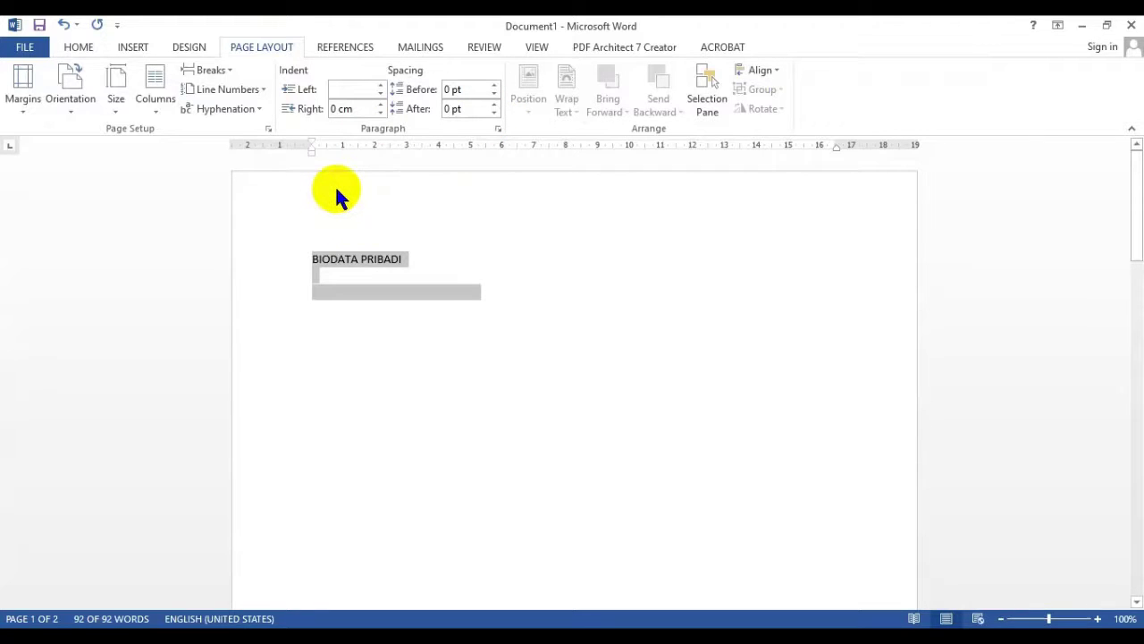
click(78, 47)
click(374, 329)
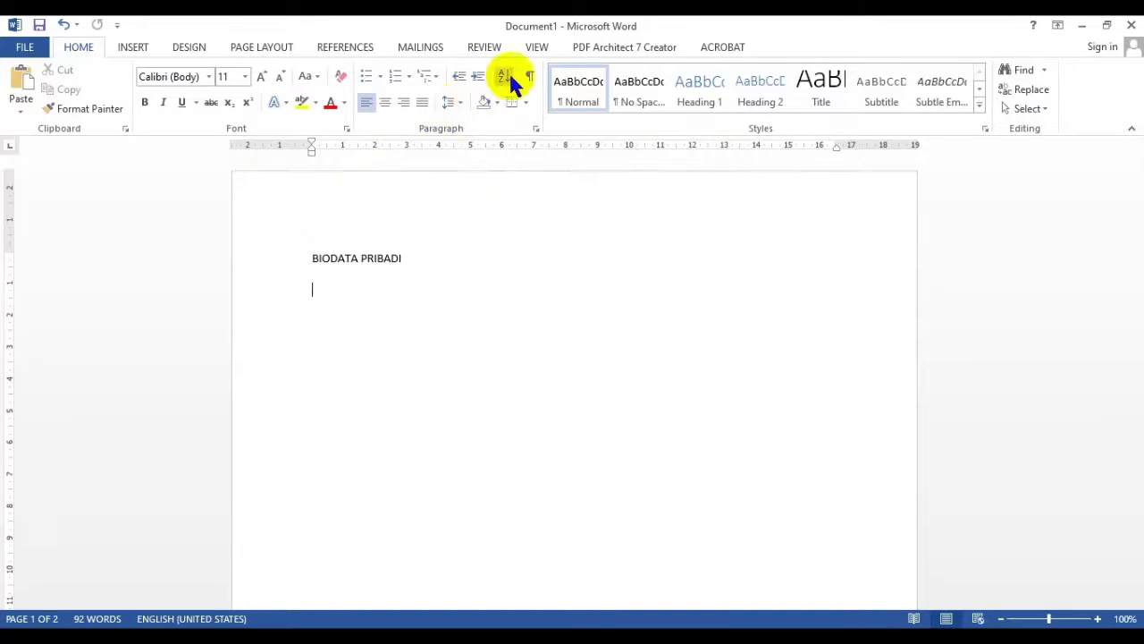
click(537, 48)
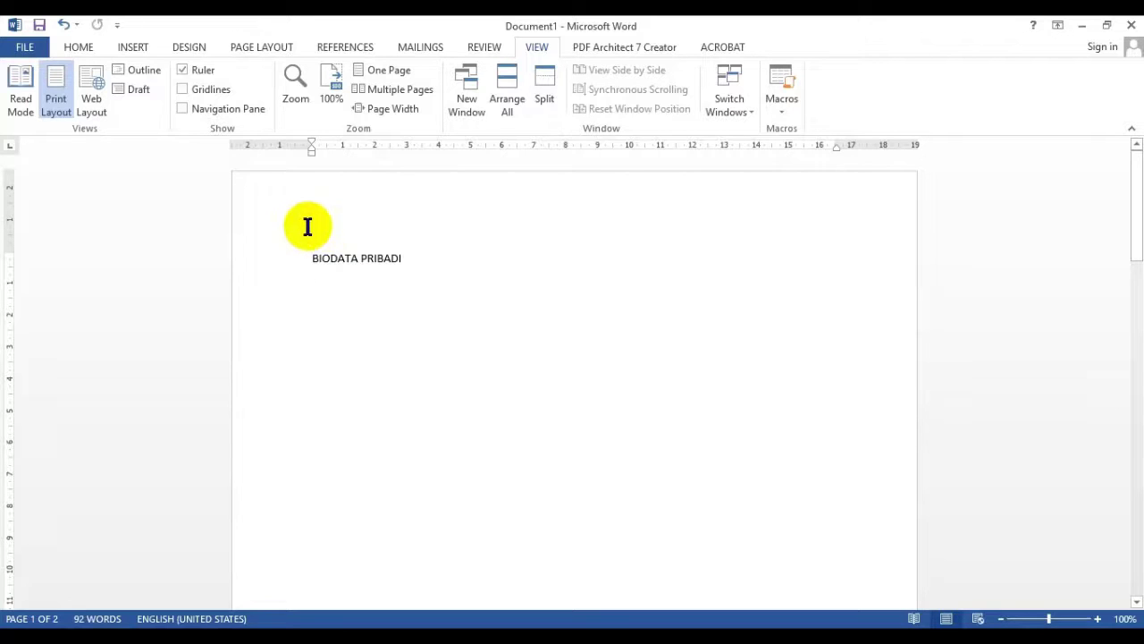
click(79, 46)
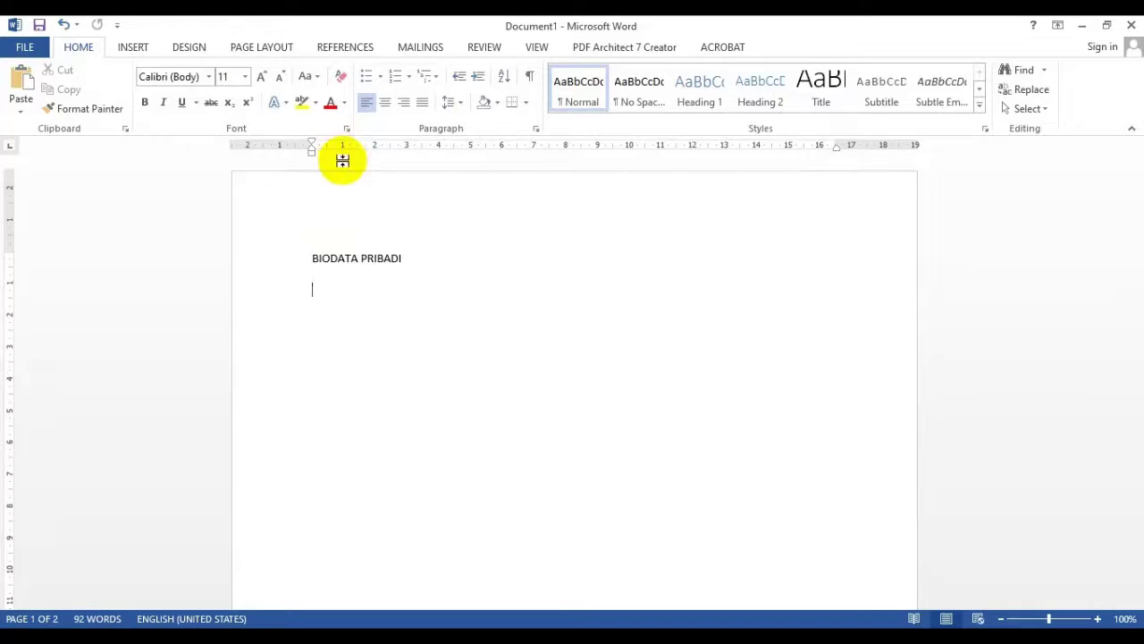
click(356, 257)
click(376, 258)
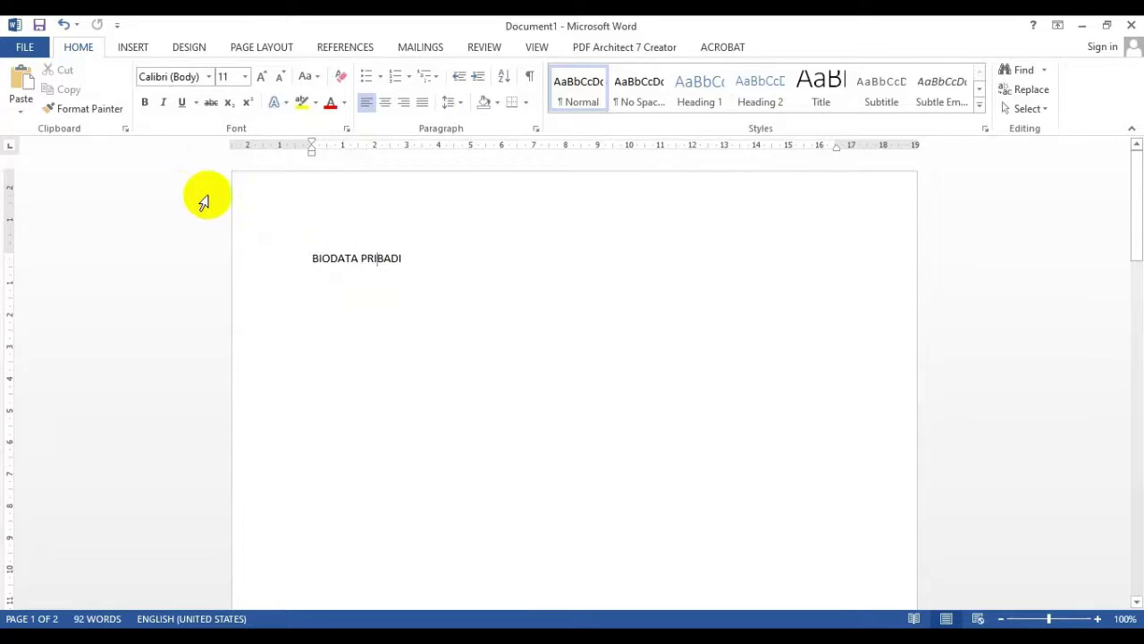
click(26, 48)
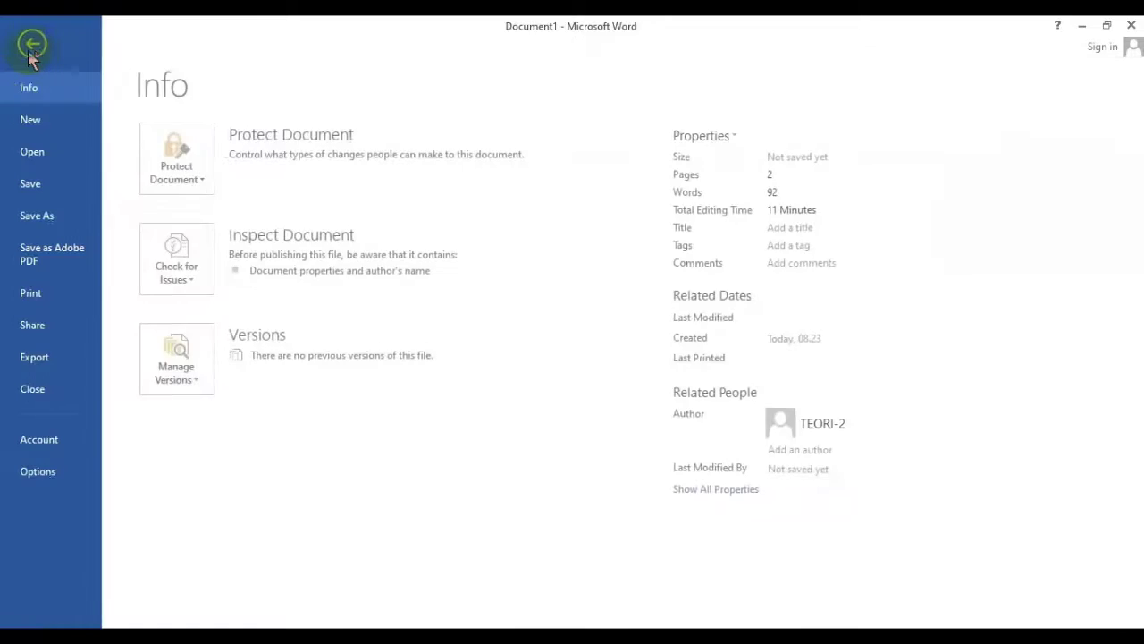
click(40, 472)
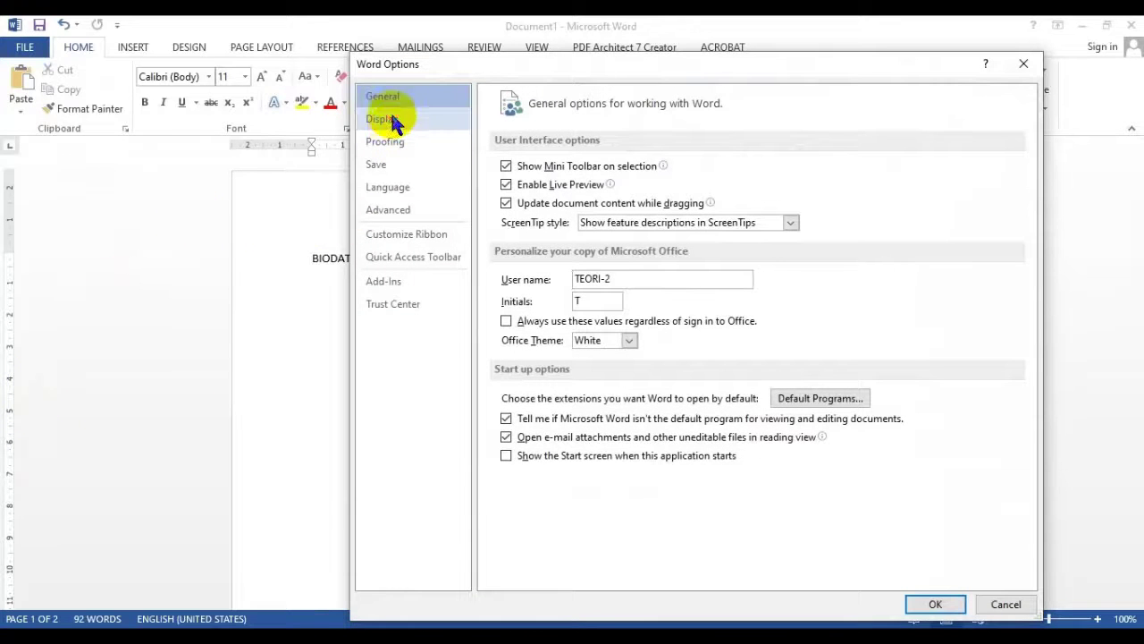
click(390, 120)
click(399, 209)
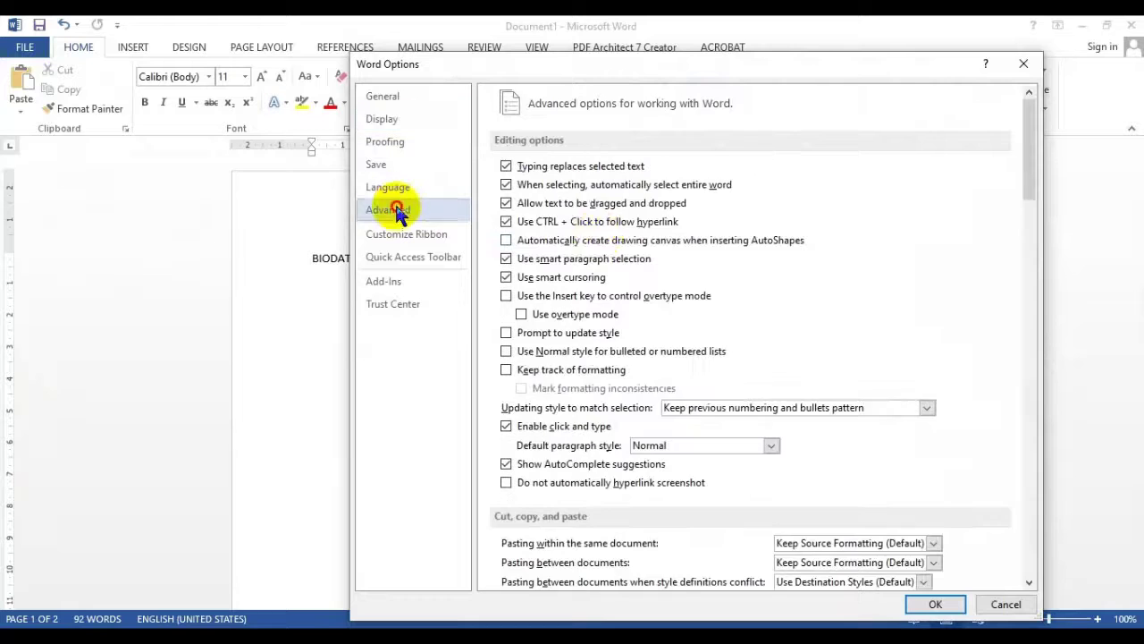
scroll(732, 283, down, 2)
scroll(739, 279, down, 4)
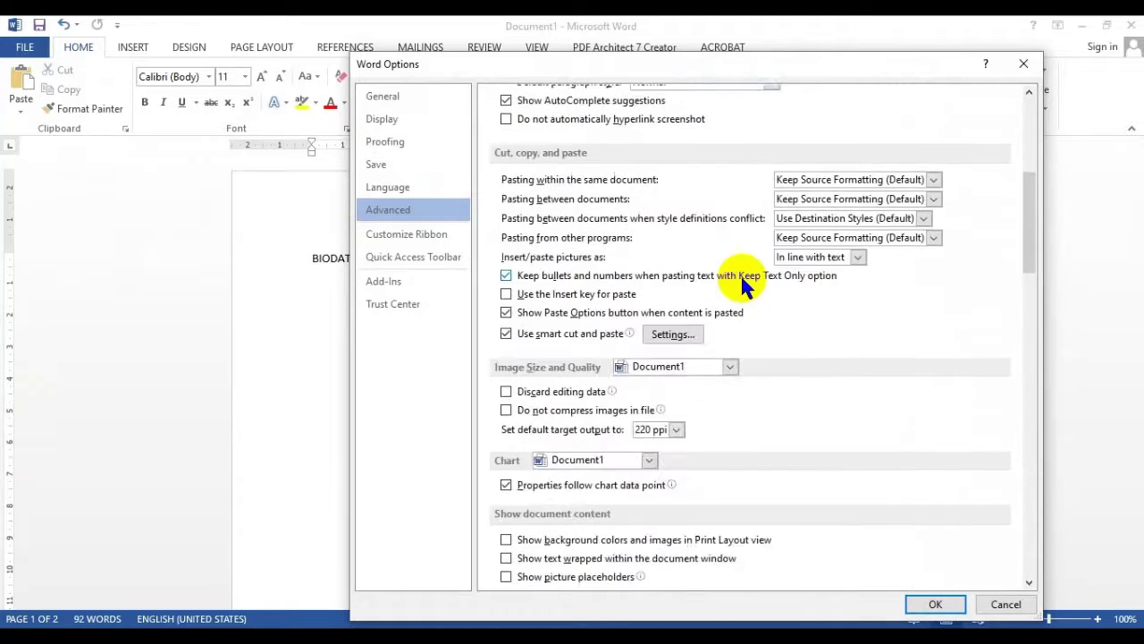
scroll(738, 279, down, 4)
scroll(740, 276, down, 2)
scroll(740, 276, down, 2)
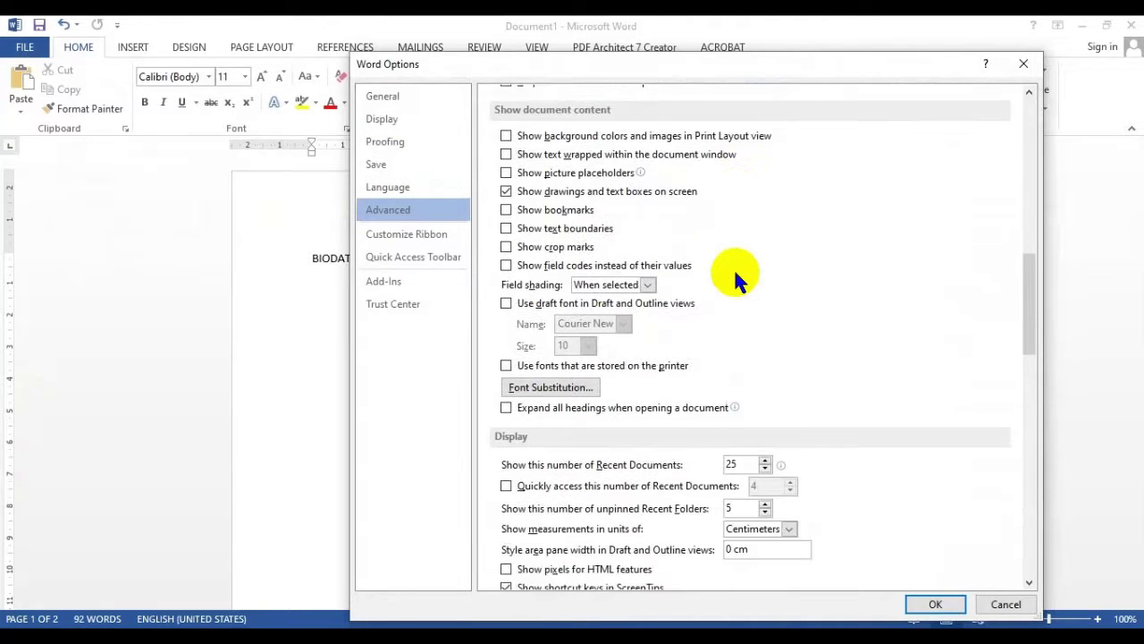
scroll(756, 340, down, 2)
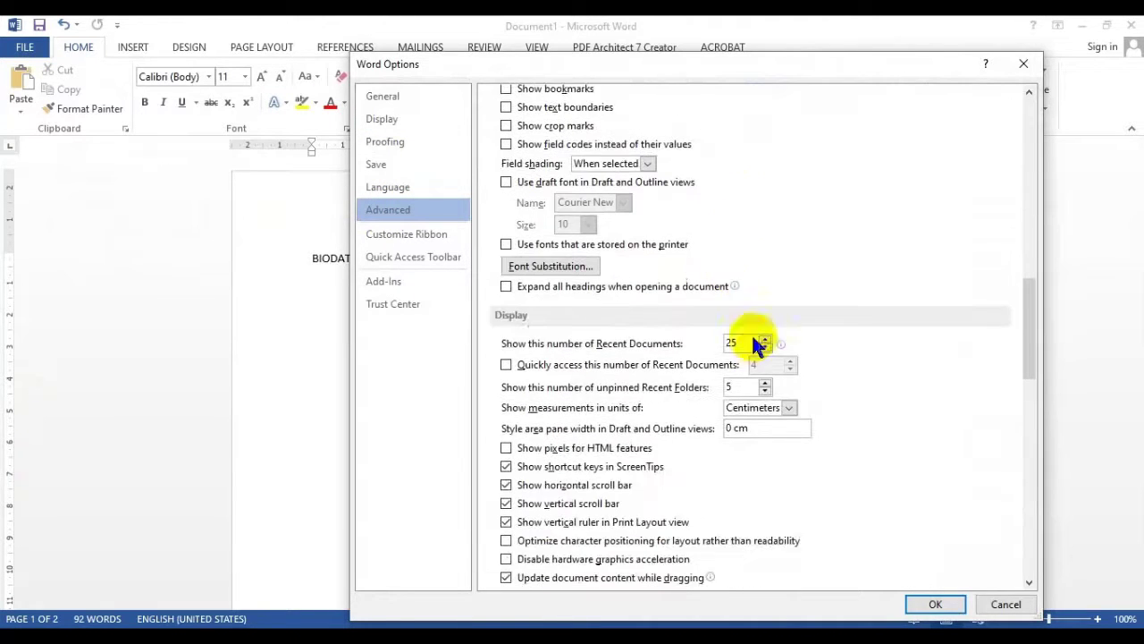
click(789, 409)
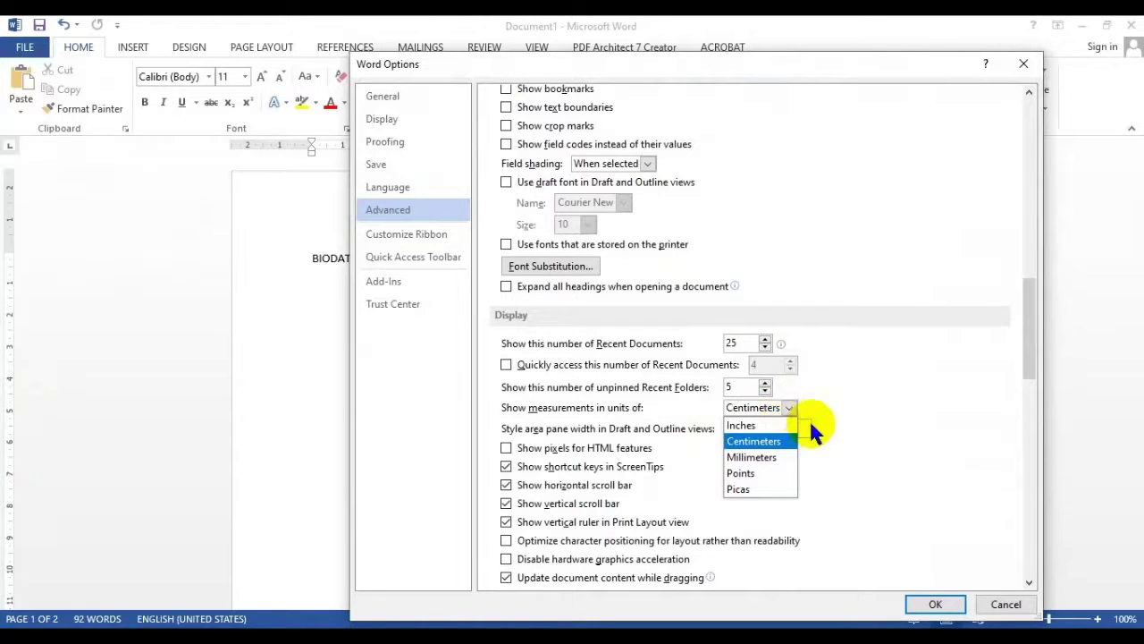
click(921, 602)
click(930, 603)
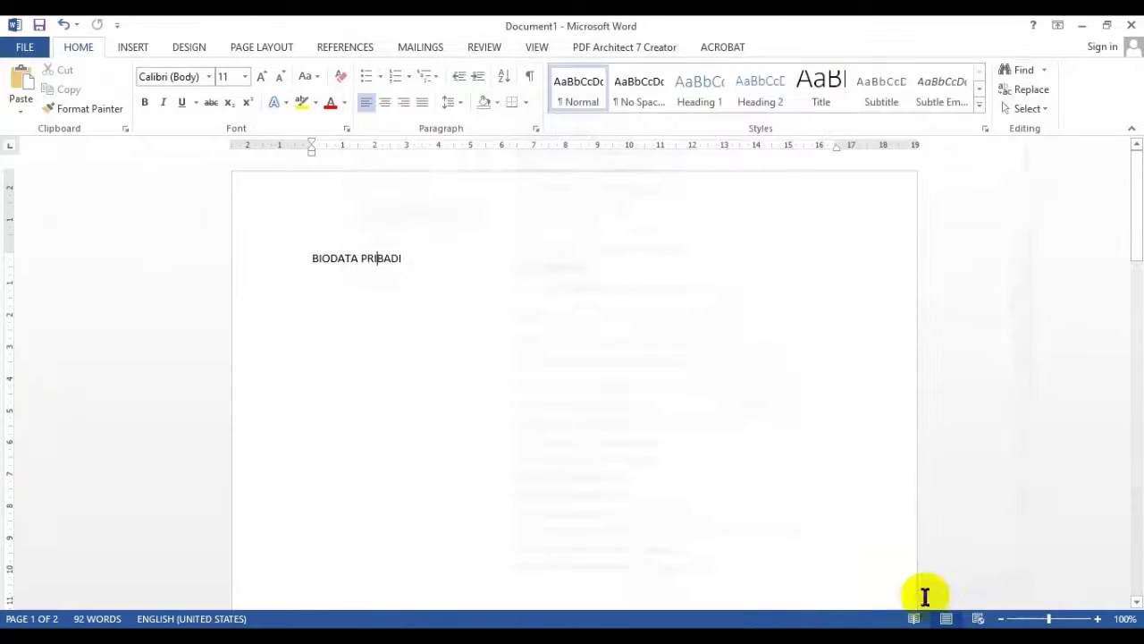
Step: Make the 'BIODATA PRIBADI' heading bold and centred, then start a new line beneath it
click(376, 327)
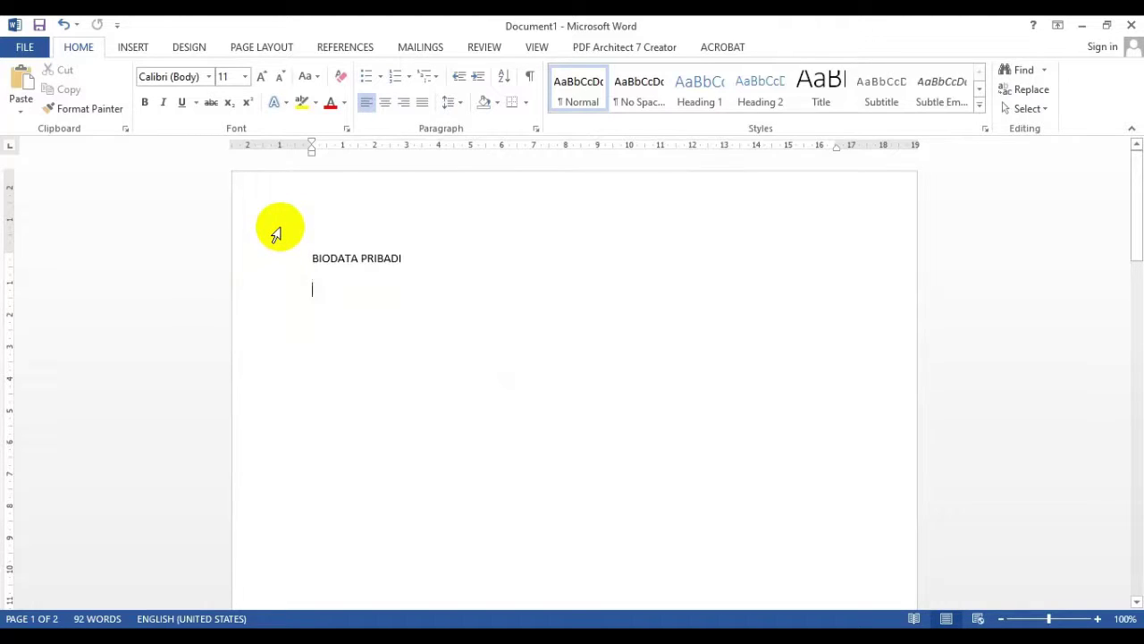
click(265, 262)
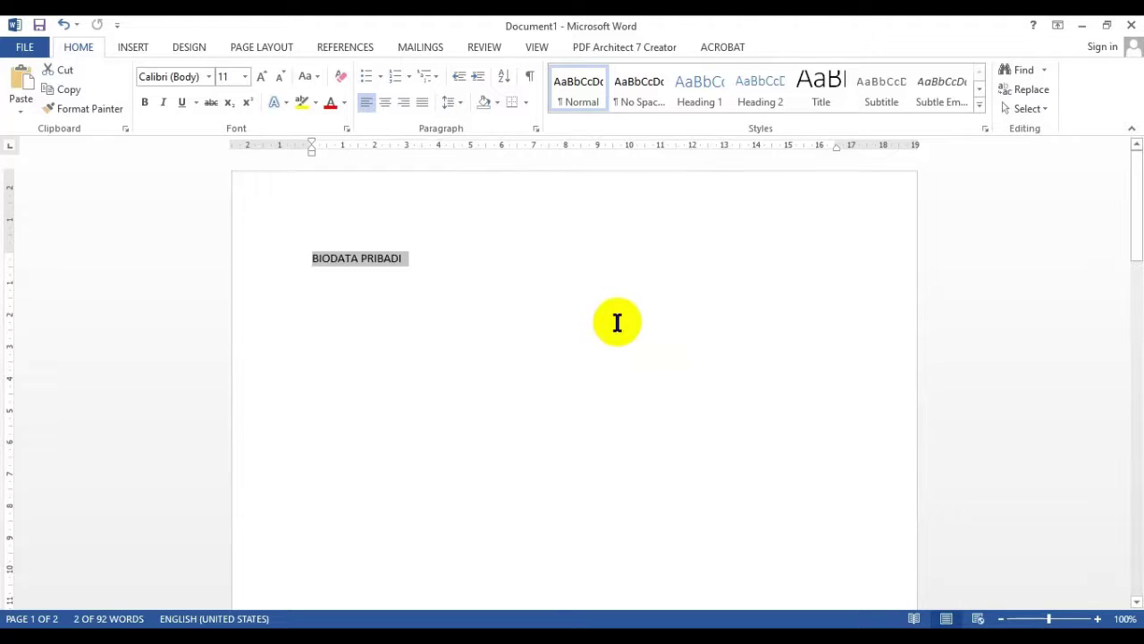
key(ctrl+b)
key(ctrl+e)
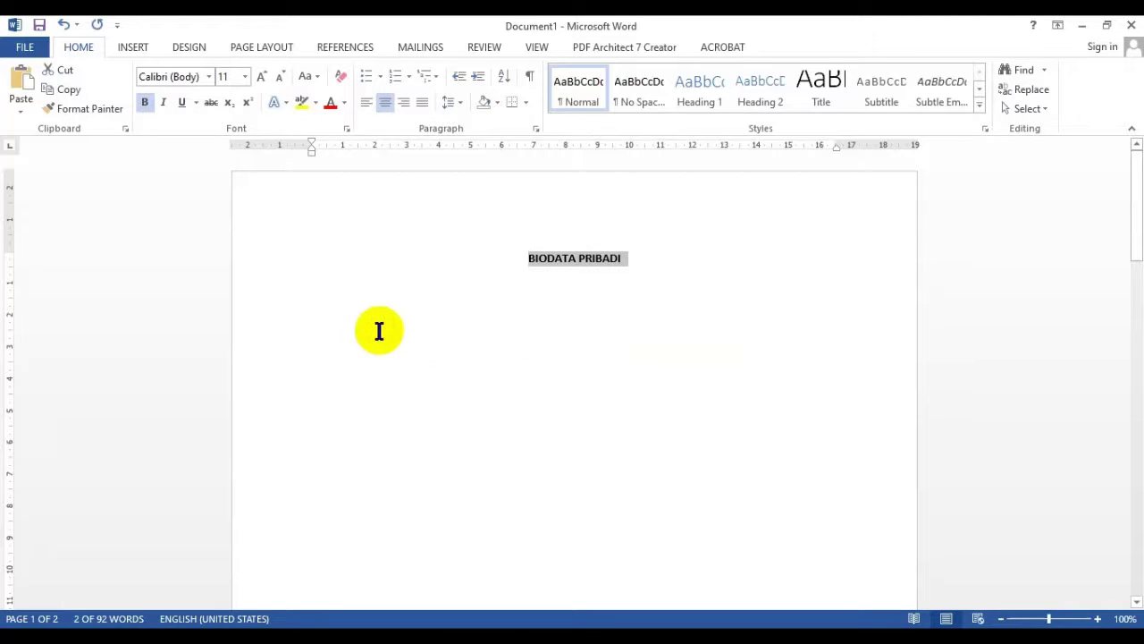
click(376, 331)
key(Return)
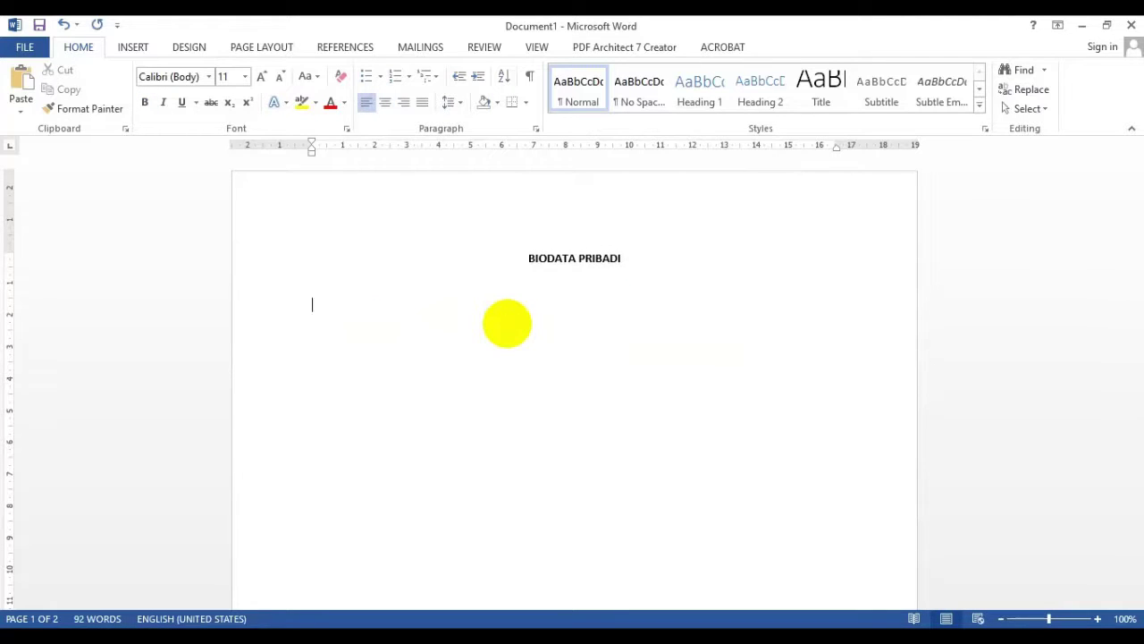
Step: Type a Nama line with a colon and the person's full name, then begin an Alamat line with a tab
text(nAMA)
key(BackSpace)
key(BackSpace)
key(BackSpace)
key(BackSpace)
text(Nama)
text(: )
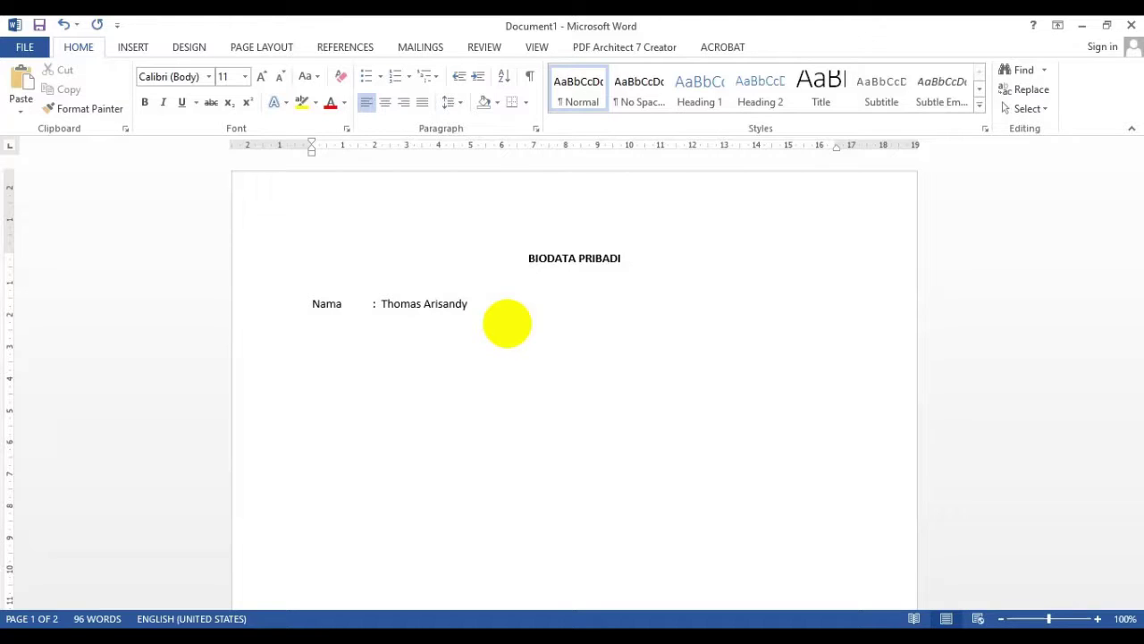
key(Return)
text(Alamat)
key(Tab)
Step: Remove the colon after Alamat, test default tab stops with six tab-separated 'o' characters, then delete them
key(BackSpace)
key(BackSpace)
key(BackSpace)
key(BackSpace)
key(BackSpace)
key(BackSpace)
key(BackSpace)
key(BackSpace)
text(o)
key(Tab)
text(o)
key(Tab)
text(o)
key(Tab)
text(o)
key(Tab)
text(o)
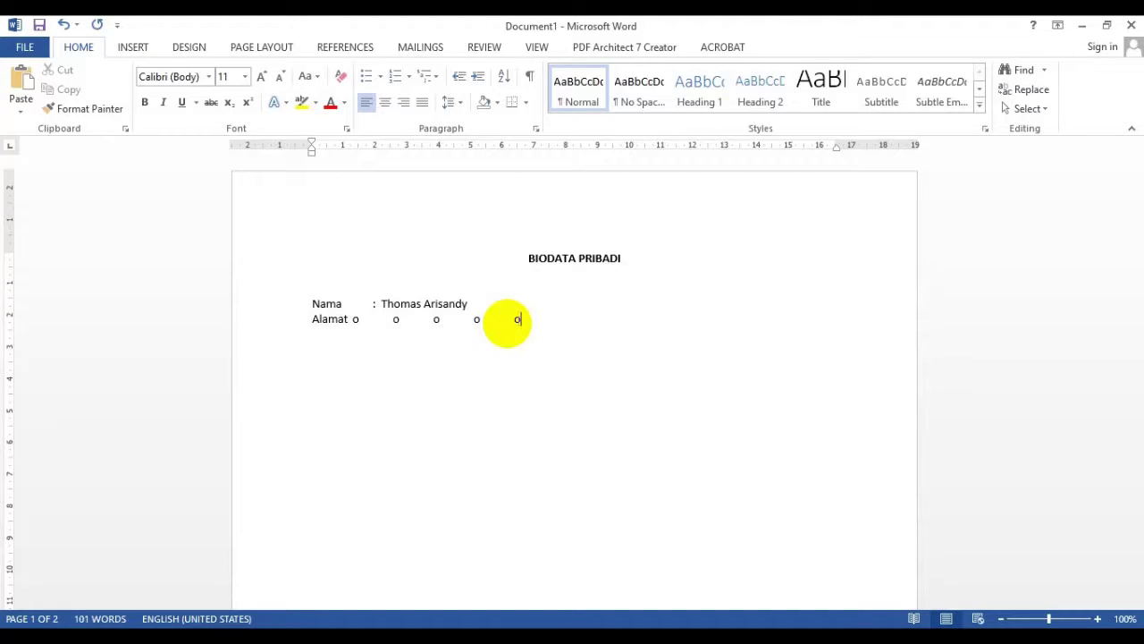
key(Tab)
text(o)
key(BackSpace)
key(BackSpace)
key(BackSpace)
key(BackSpace)
key(BackSpace)
key(BackSpace)
key(BackSpace)
key(BackSpace)
key(BackSpace)
key(BackSpace)
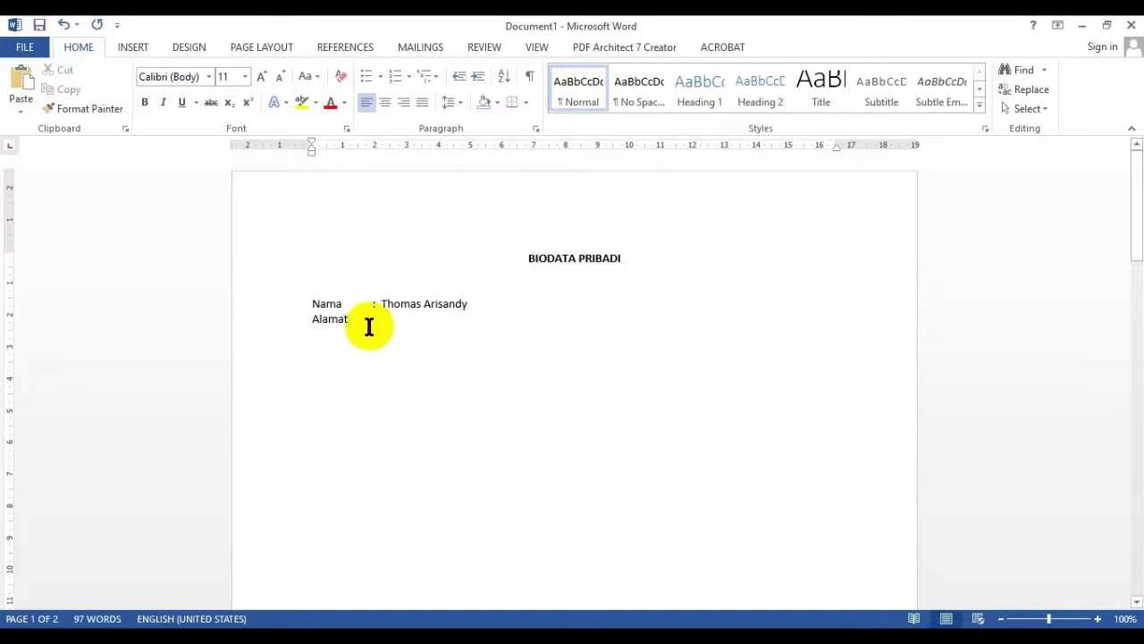
Step: Select the Nama and Alamat lines together and delete them
drag(308, 305, 388, 306)
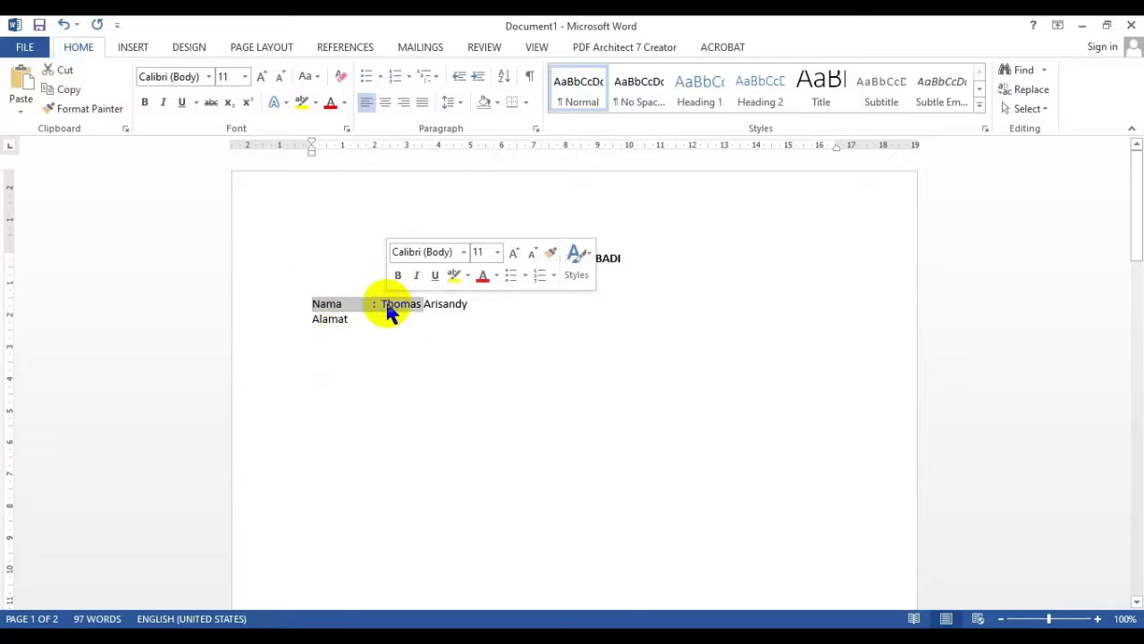
drag(322, 319, 359, 319)
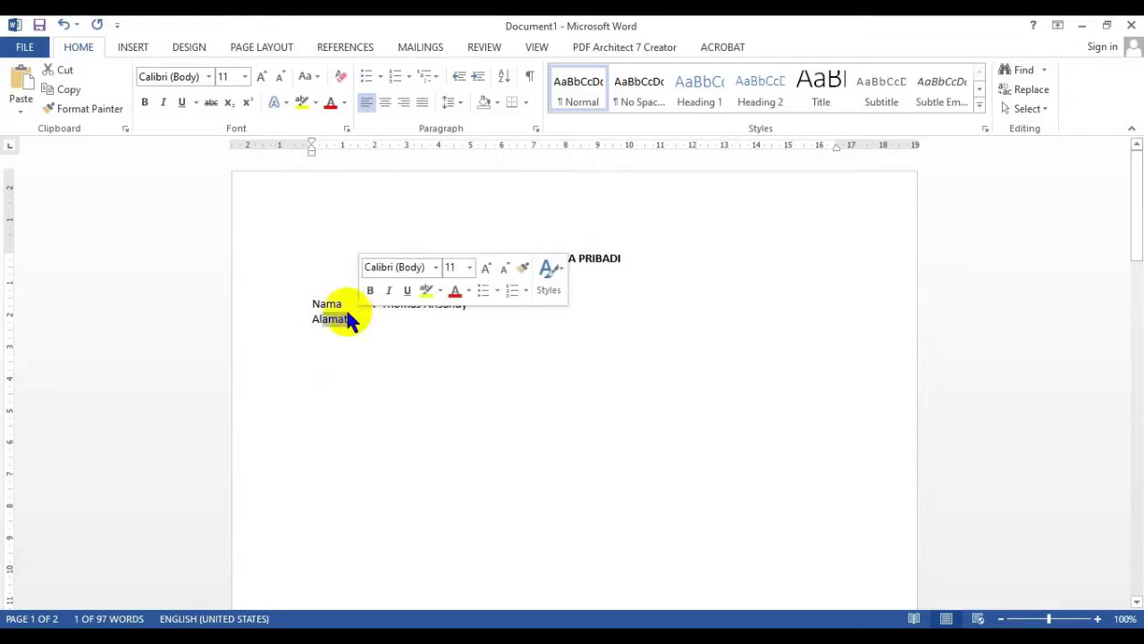
key(Right)
click(352, 304)
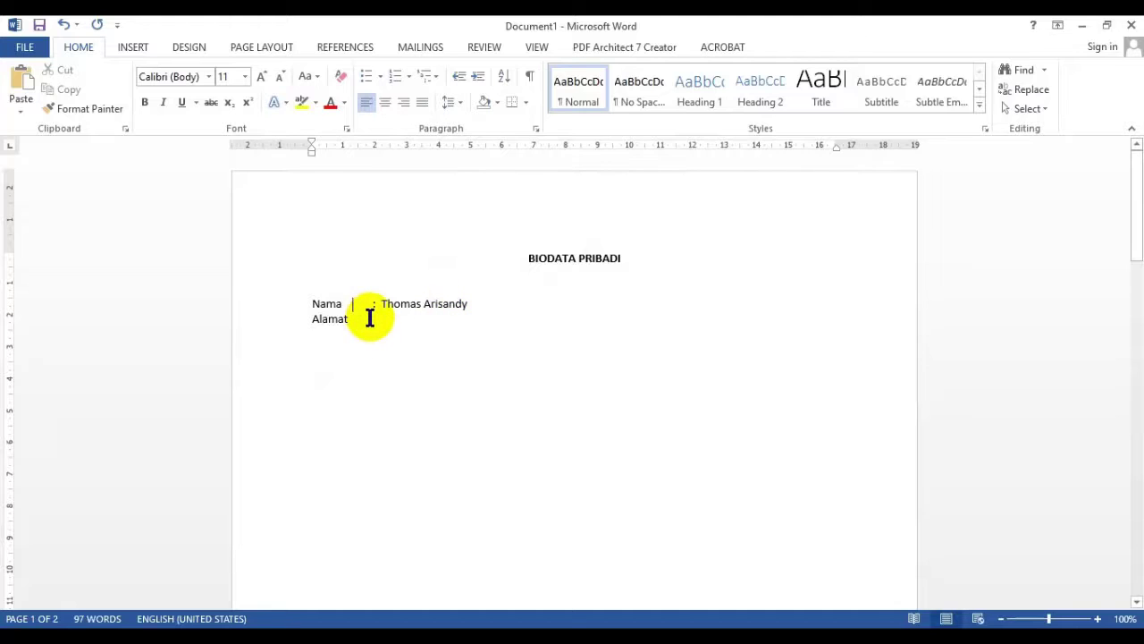
drag(388, 322, 308, 302)
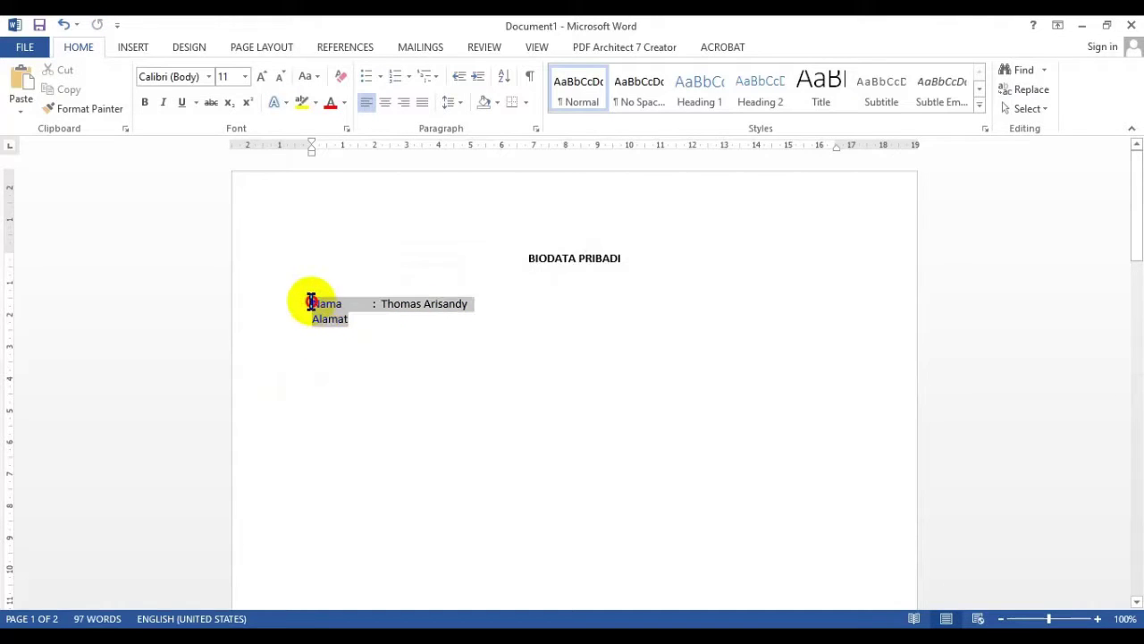
key(Delete)
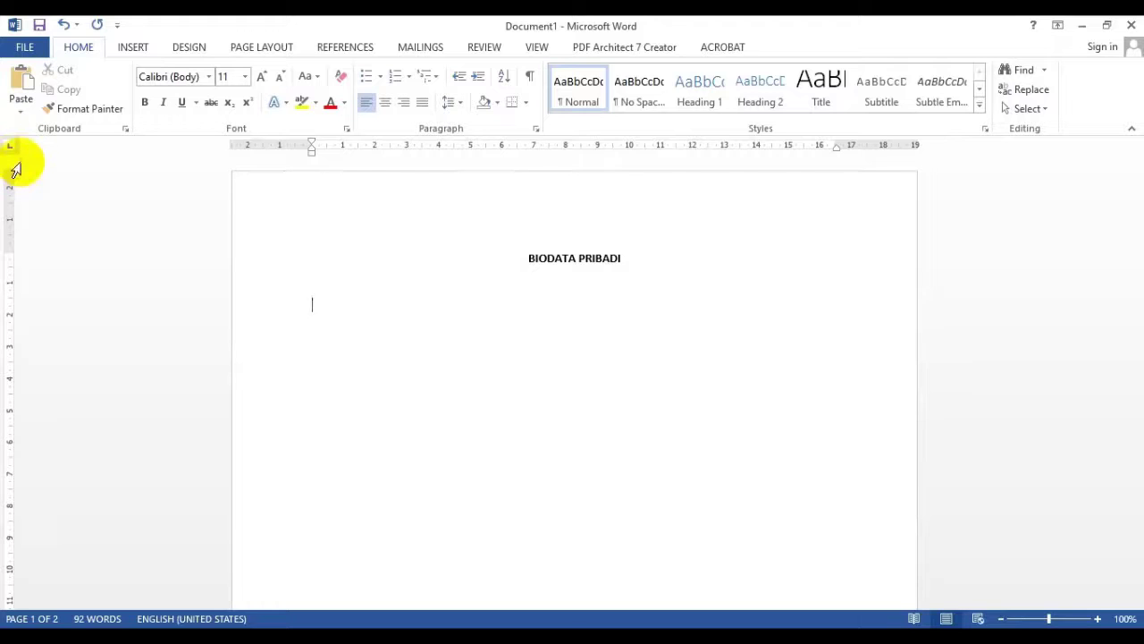
Step: Choose the Left Tab type in the tab selector and set a tab stop at about 3 cm on the ruler
click(9, 145)
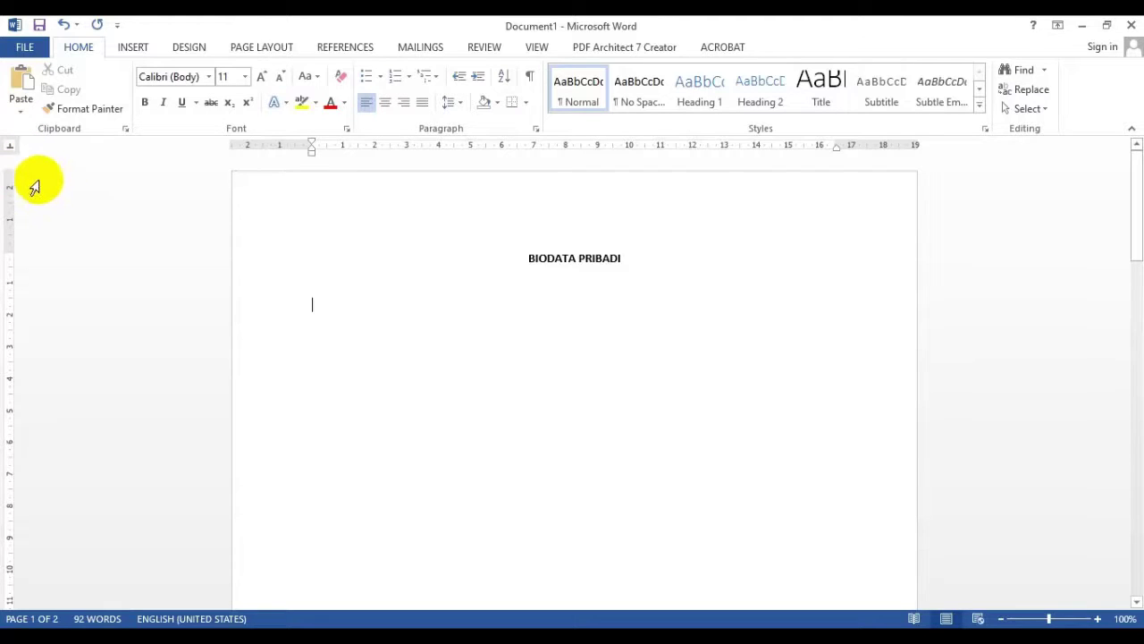
click(9, 146)
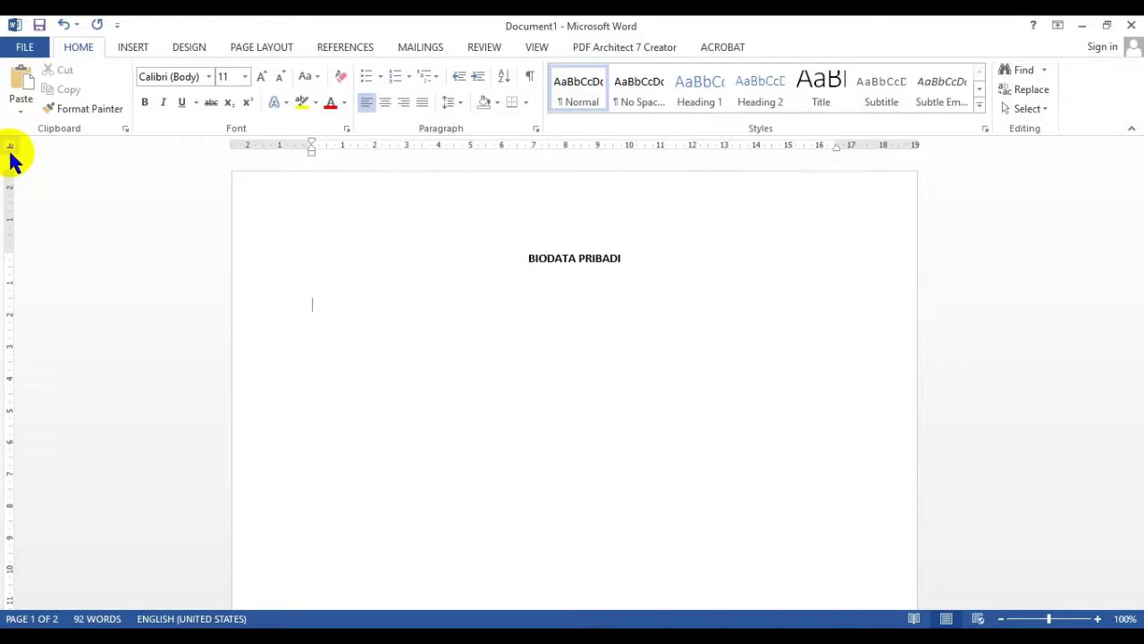
click(10, 148)
click(11, 150)
click(11, 150)
click(11, 150)
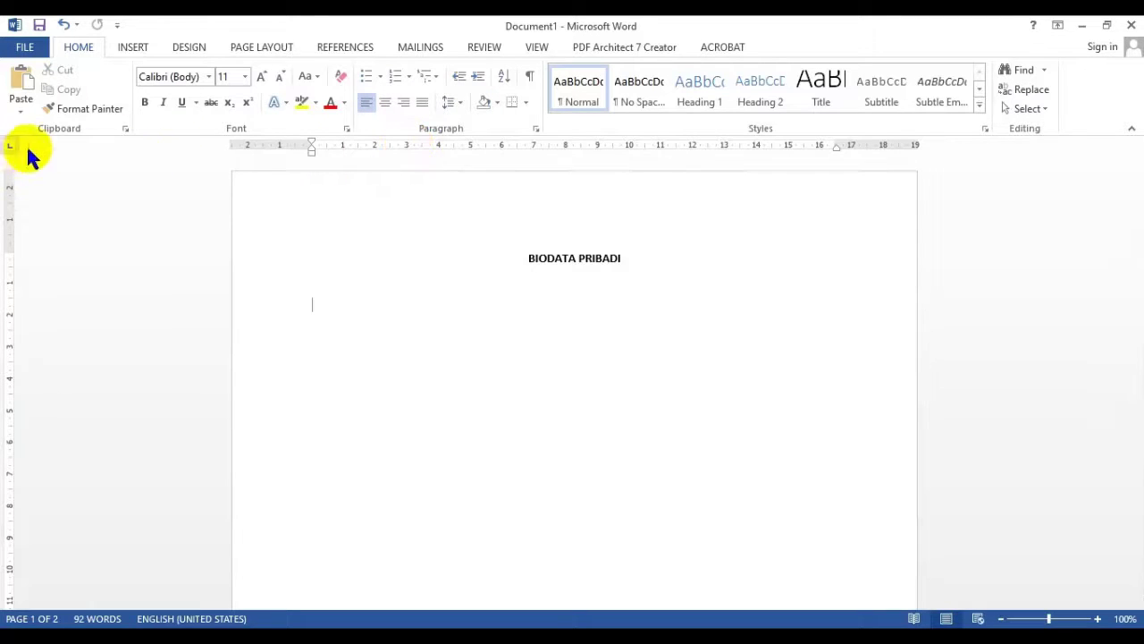
click(407, 146)
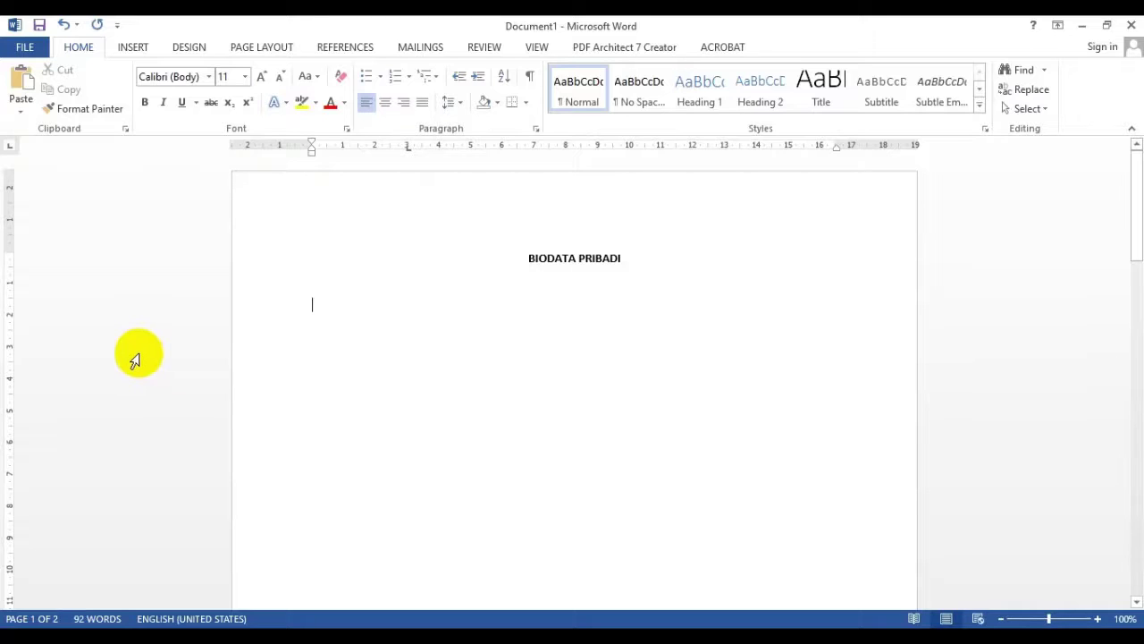
Step: Add a second tab stop near 3.5 cm and type the Nama row with a colon and the person's name
click(423, 145)
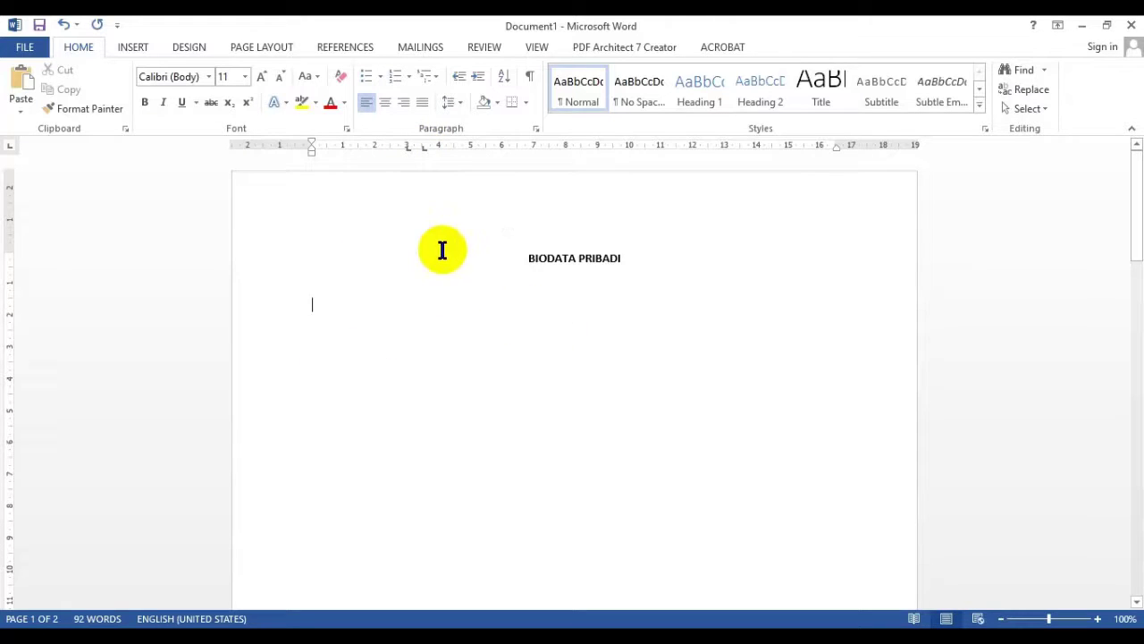
click(424, 145)
text(Nama)
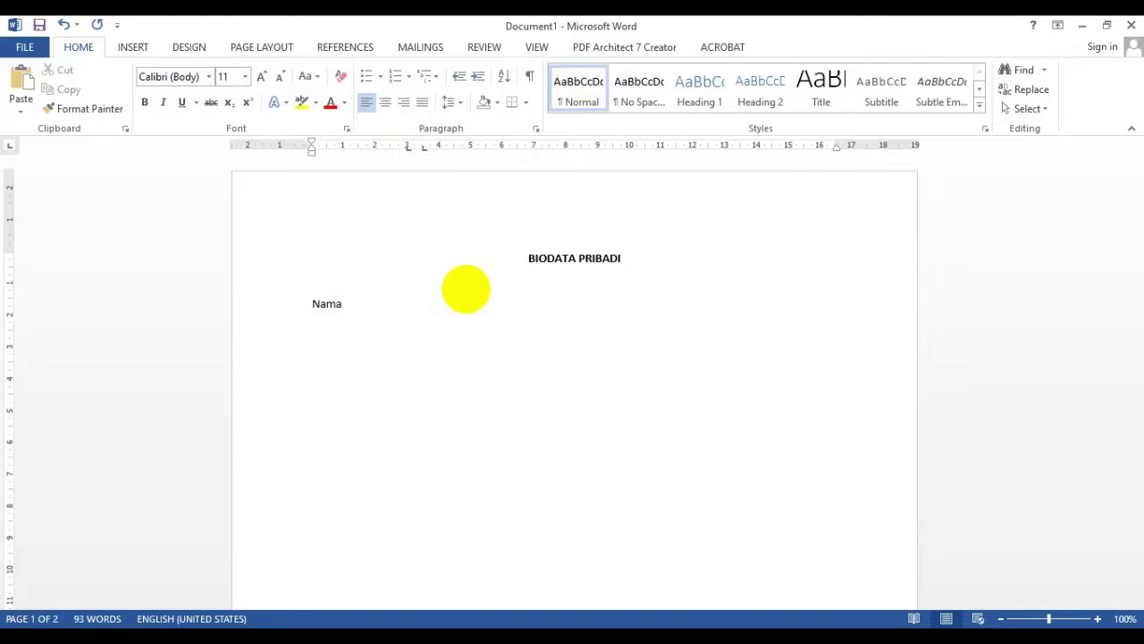
key(Tab)
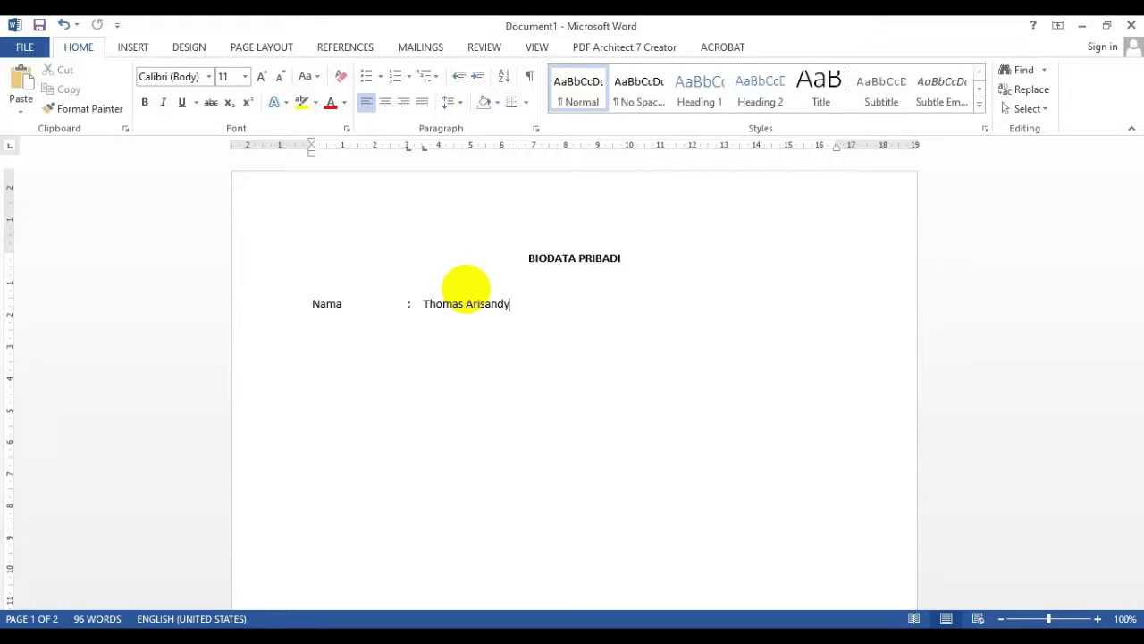
key(Return)
Step: Add the Alamat row with a tab-aligned colon and the street address
text(Ala)
text(mat)
key(Tab)
text(:)
key(Tab)
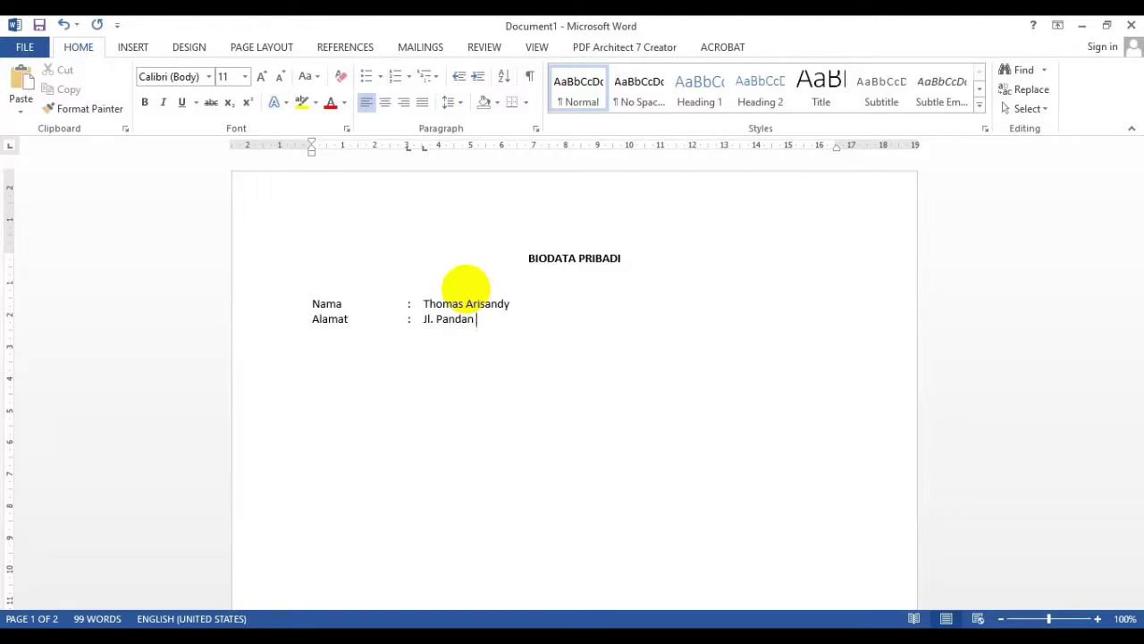
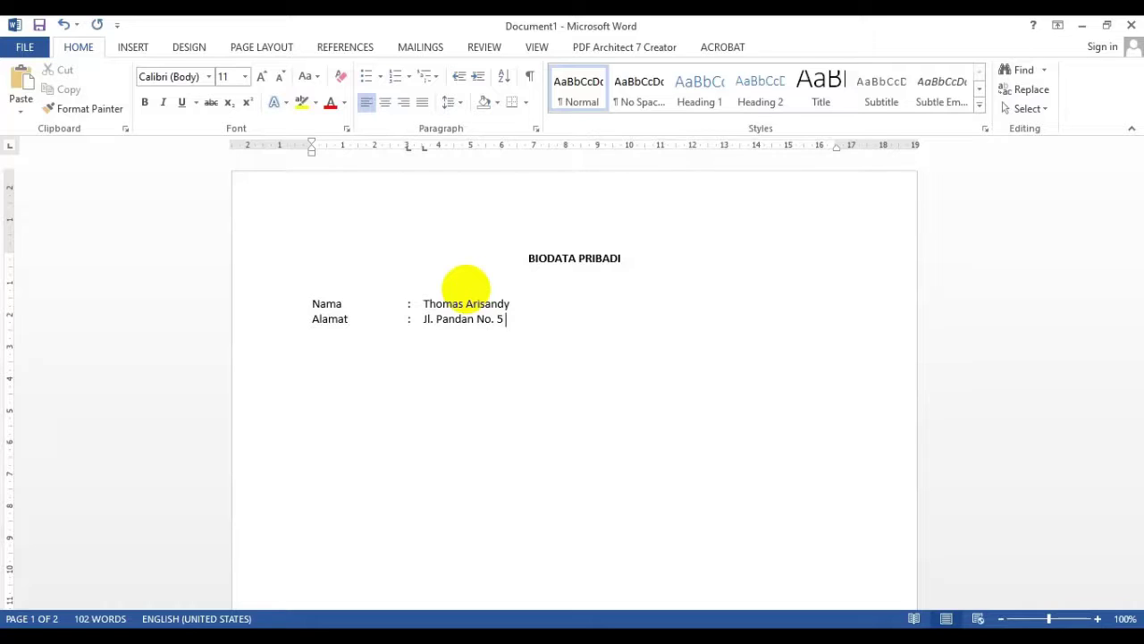
key(Return)
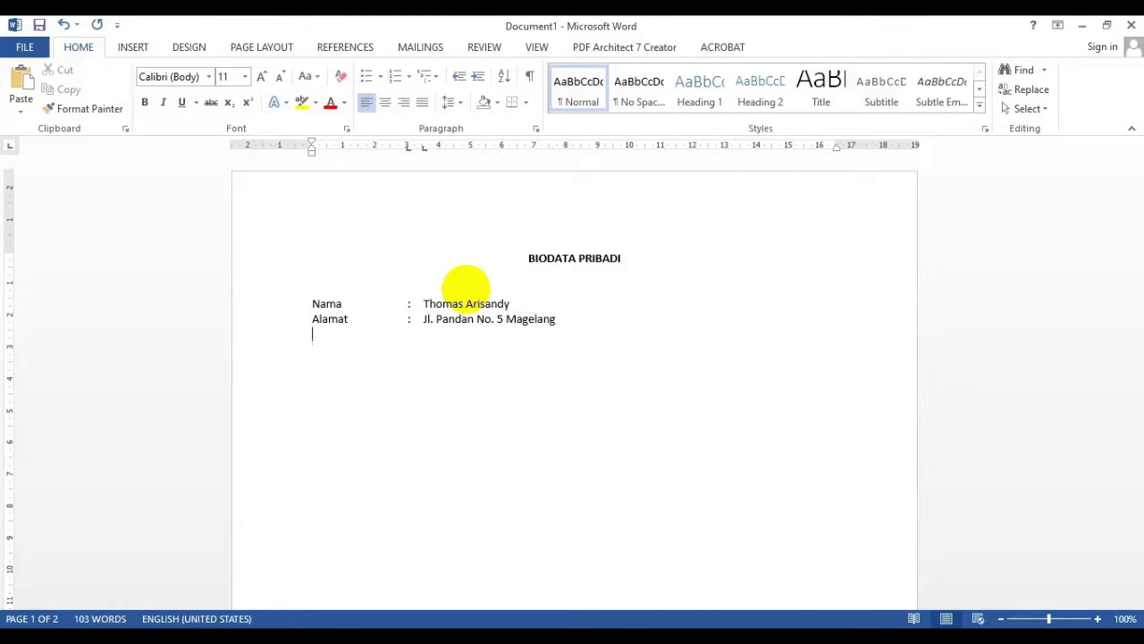
Step: Start the Kota row, then revise the address line to end with the Demangan district
text(Kota)
key(Tab)
text(:)
key(Tab)
key(Up)
key(BackSpace)
key(BackSpace)
key(BackSpace)
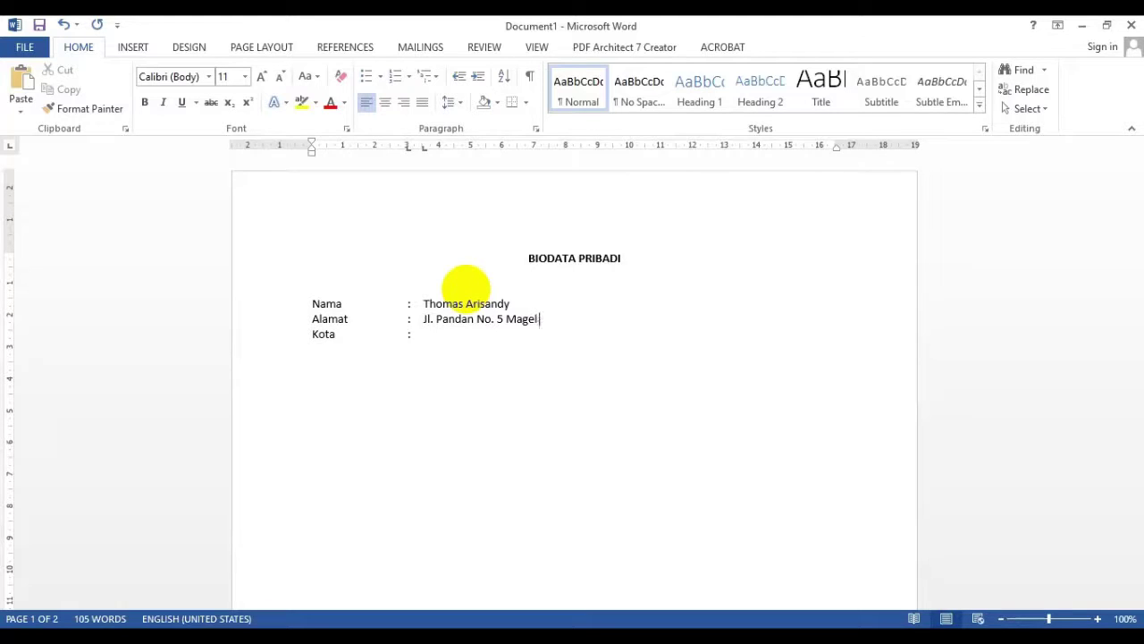
key(BackSpace)
key(BackSpace)
key(BackSpace)
key(BackSpace)
key(BackSpace)
text(Kec.)
text( Nag)
key(BackSpace)
key(BackSpace)
key(BackSpace)
text(D)
text(emangan)
Step: Enter the city on the Kota row and add the Agama row with value Islam
click(498, 340)
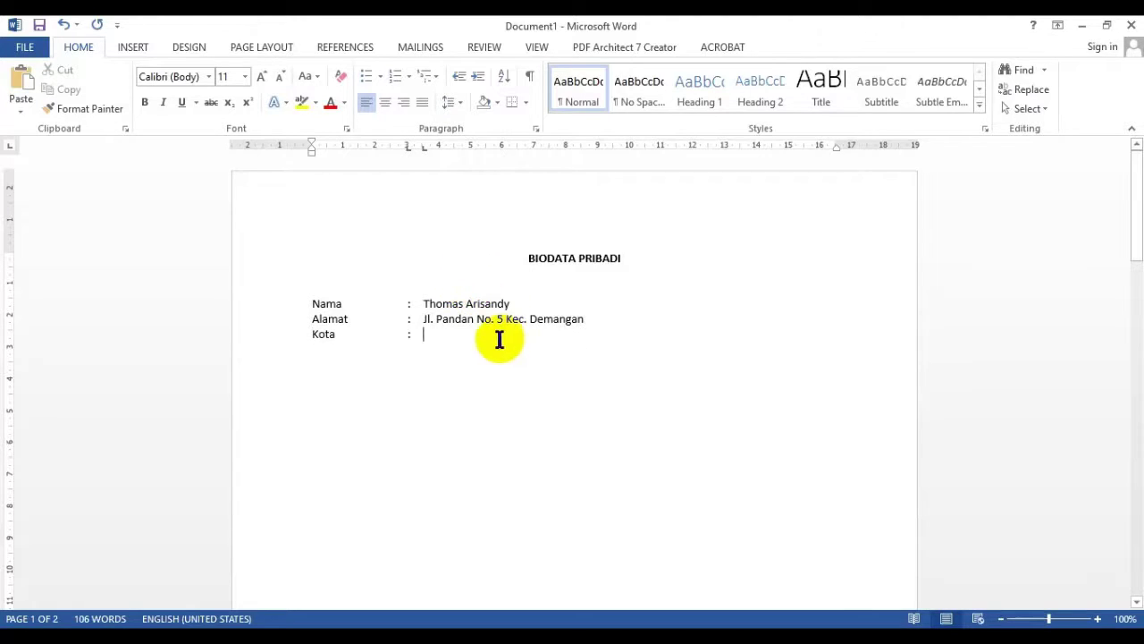
text(Mage)
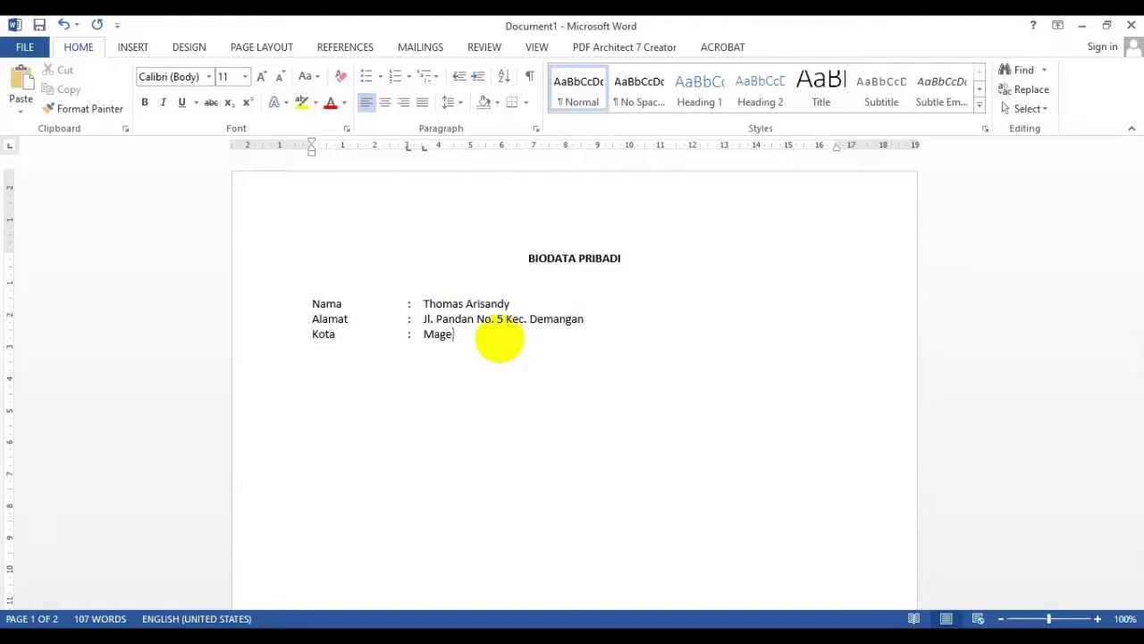
text(lang )
text(Agam)
text(a)
key(Tab)
text(:)
key(Tab)
text(Is)
text(lam)
Step: Add the Hobi row with value Menyanyi and type the Kewarganegaraan label
key(Return)
text(Hobi)
key(Tab)
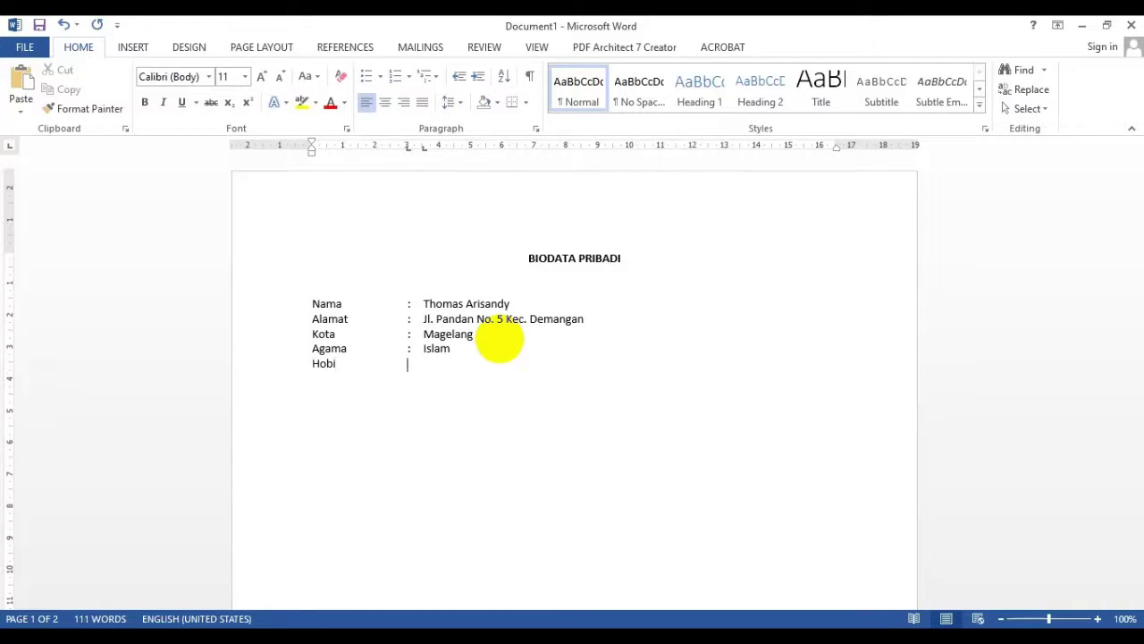
text(:)
key(Tab)
text(N)
key(BackSpace)
text(meny)
key(BackSpace)
key(BackSpace)
key(BackSpace)
key(BackSpace)
text(Menya)
text(nyi)
text(Ke)
text(war)
text(ga)
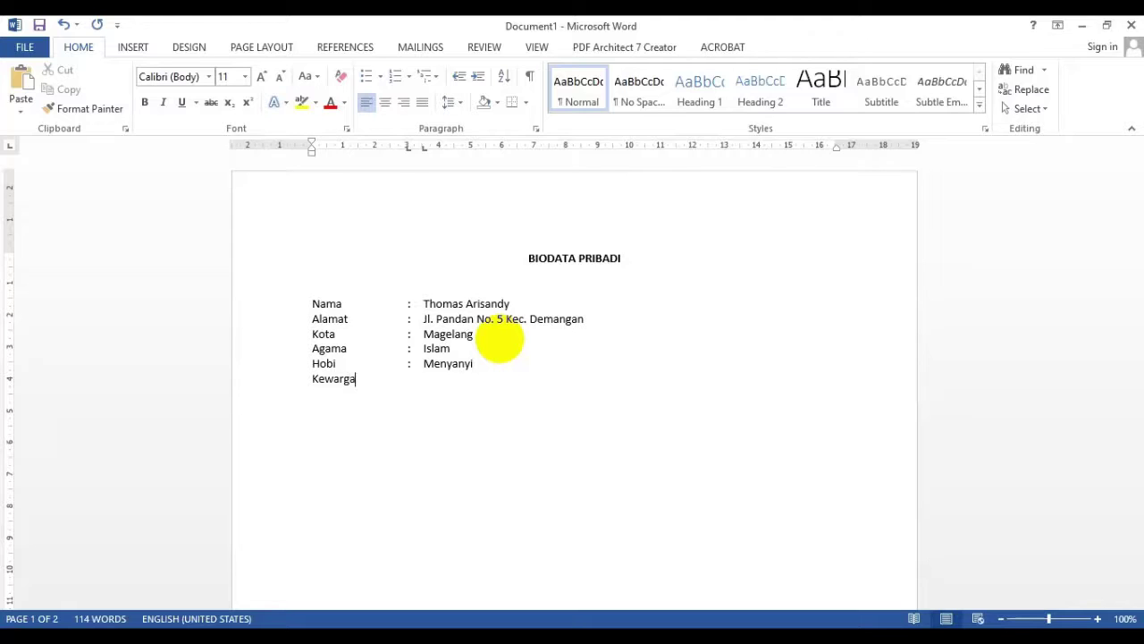
text(negaraa)
text(n)
Step: Complete the Kewarganegaraan row with value Indonesia and start an empty line below the list
text(:)
key(Tab)
text(Indonesia)
key(BackSpace)
key(BackSpace)
key(BackSpace)
key(BackSpace)
key(BackSpace)
text(nesia)
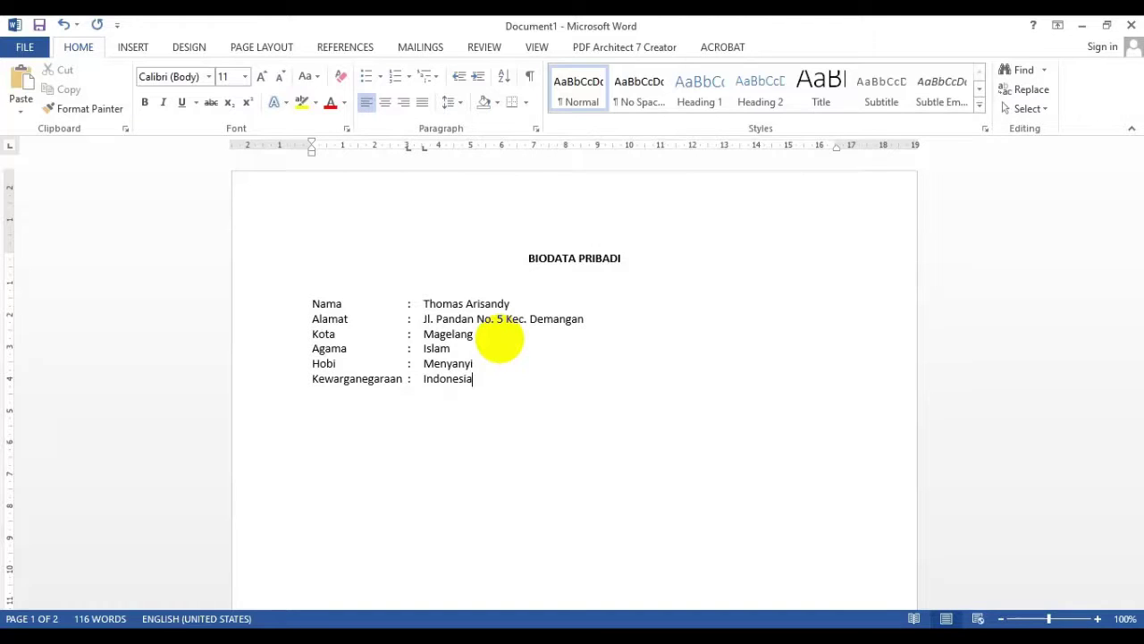
key(Return)
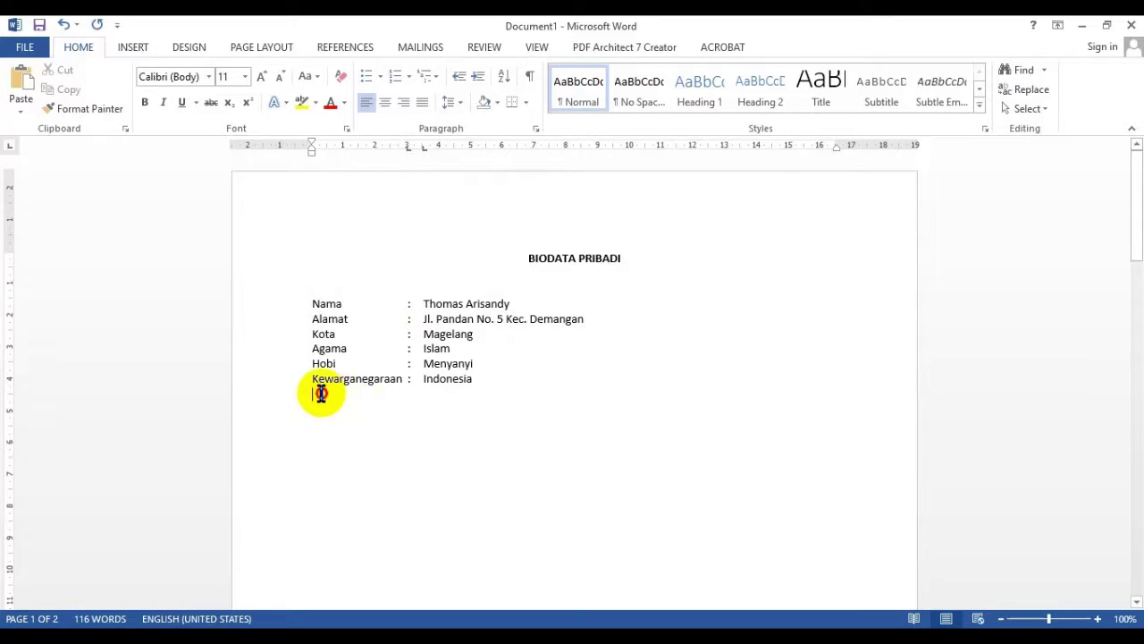
double_click(319, 393)
click(347, 394)
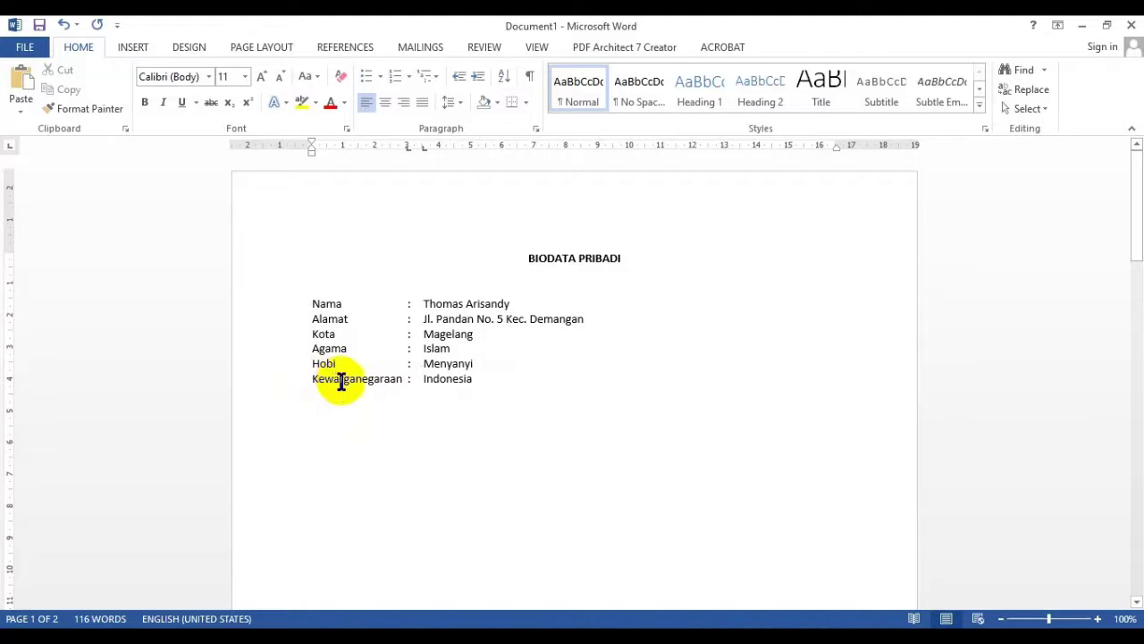
click(289, 379)
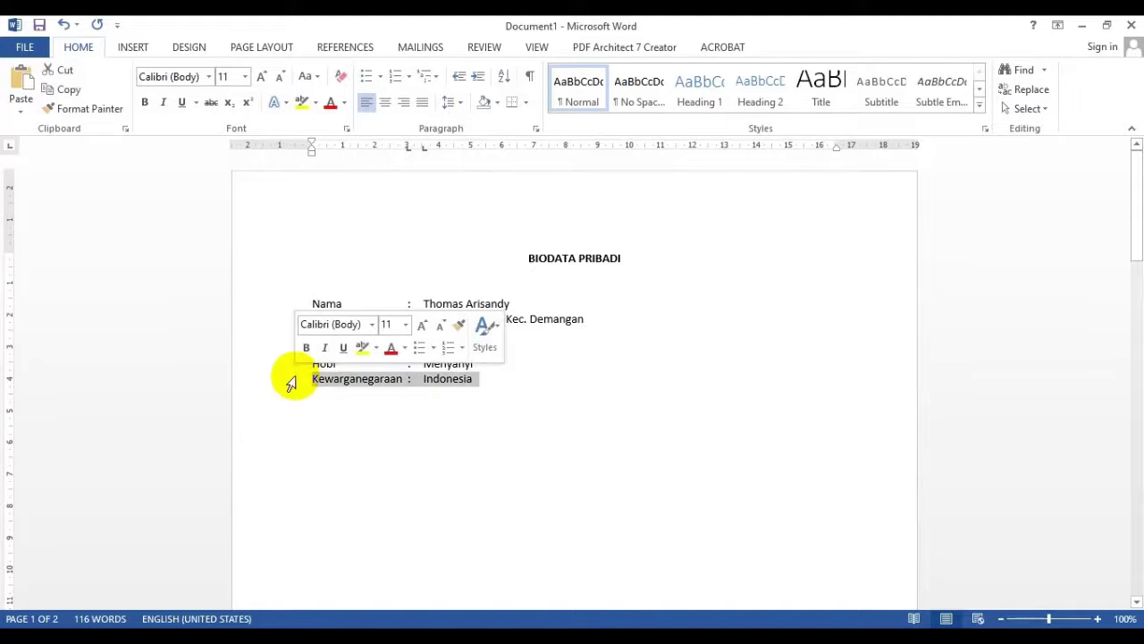
click(327, 396)
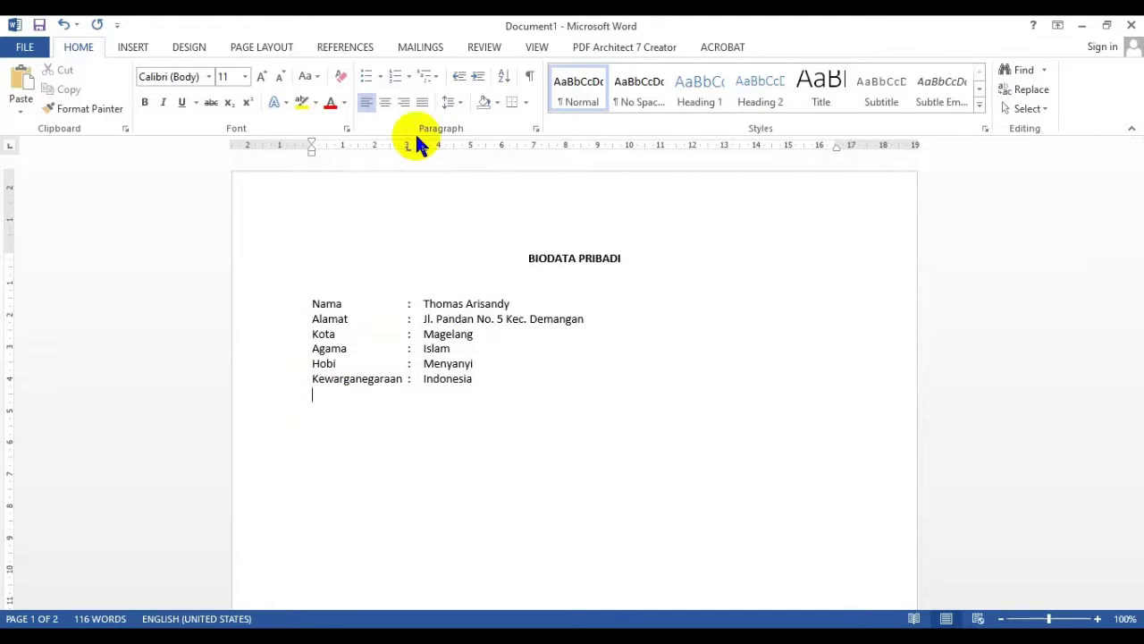
click(349, 378)
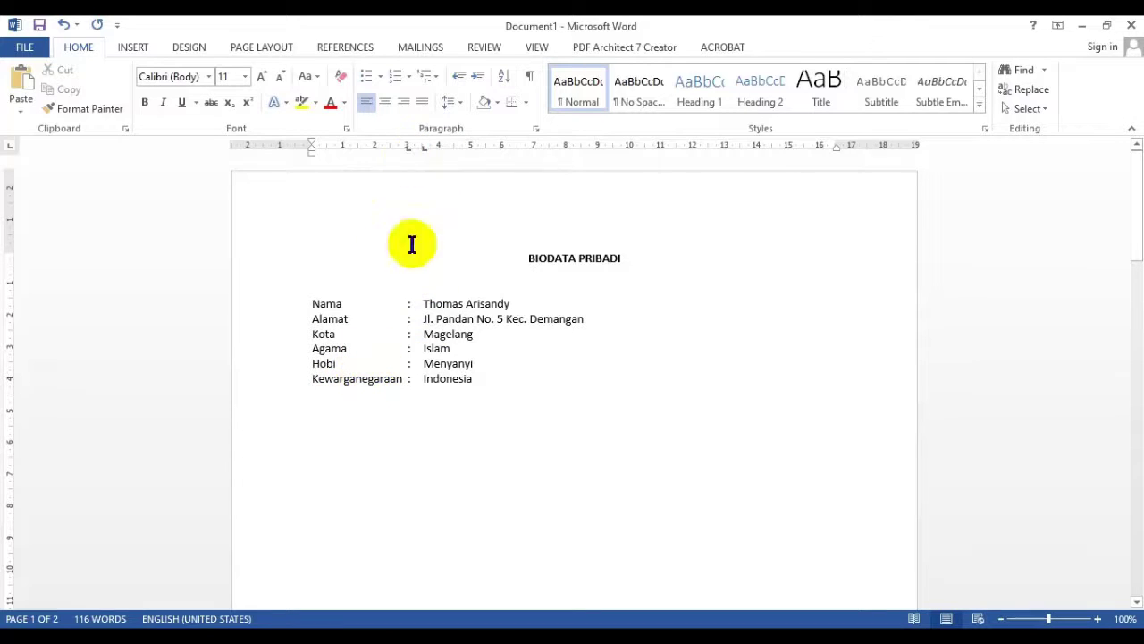
drag(269, 306, 271, 382)
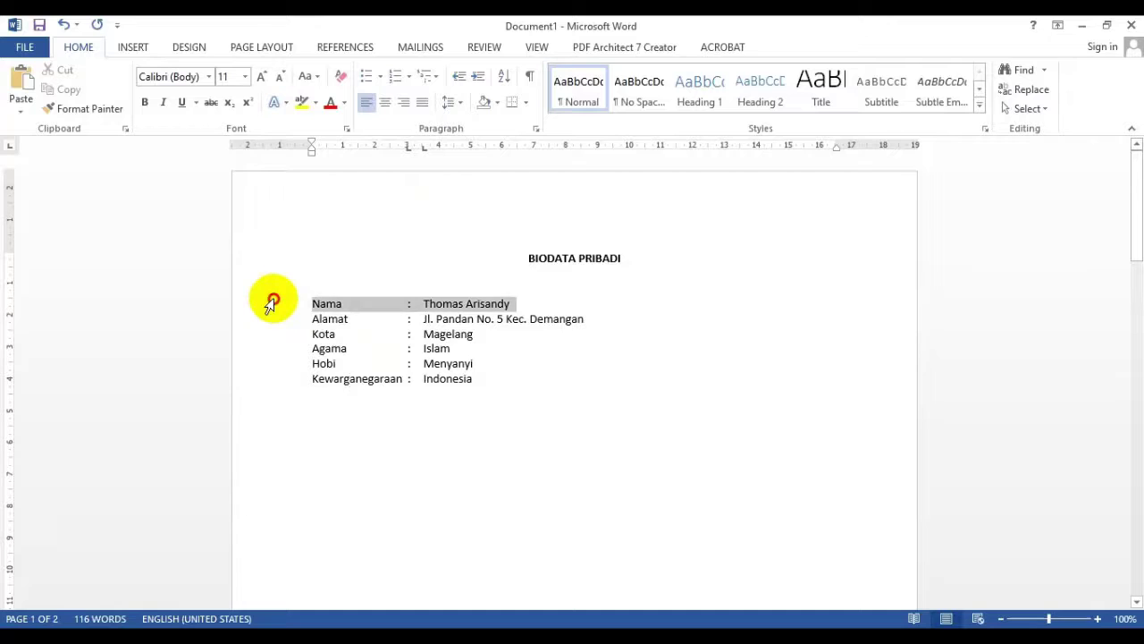
click(329, 398)
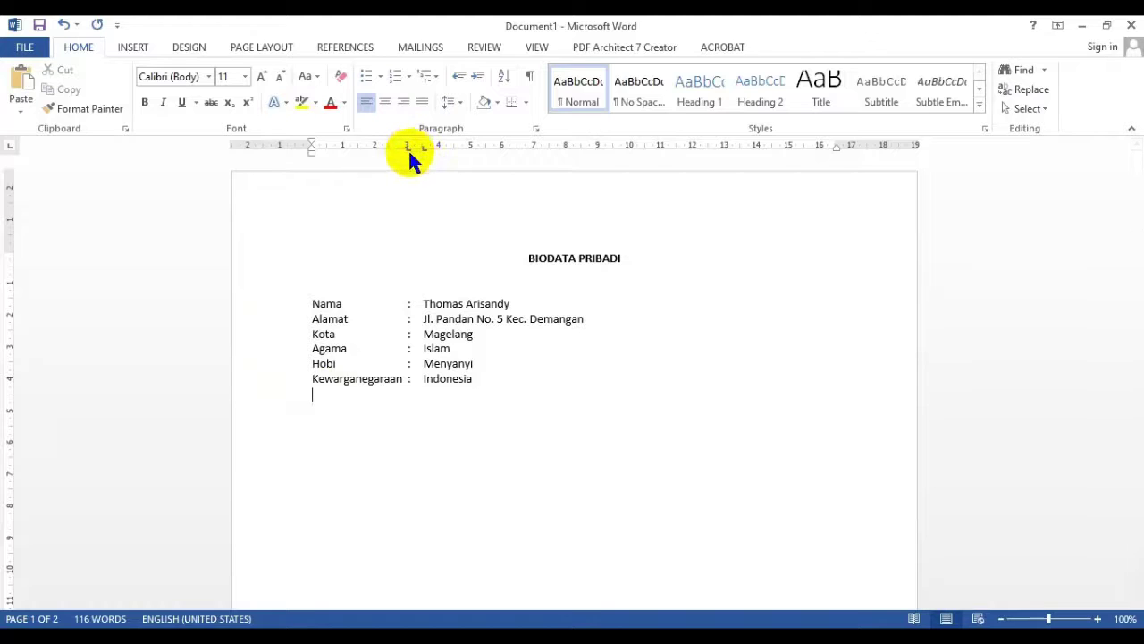
drag(408, 150, 425, 154)
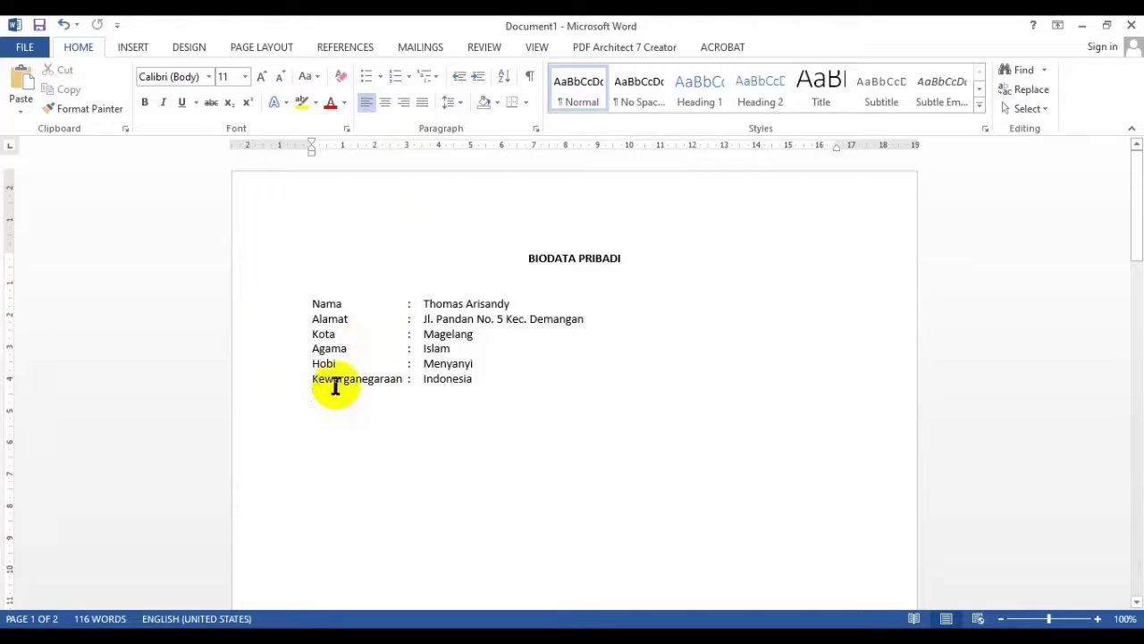
click(378, 392)
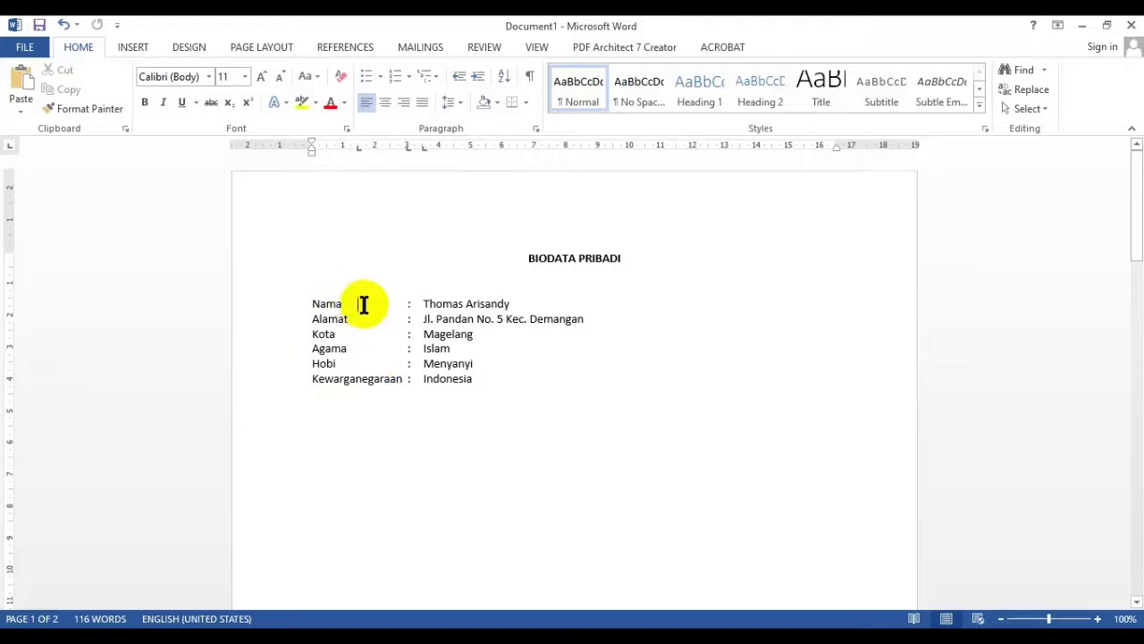
Step: Insert 'Lengkap' after Nama in the first biodata row so the label reads 'Nama Lengkap'
click(397, 305)
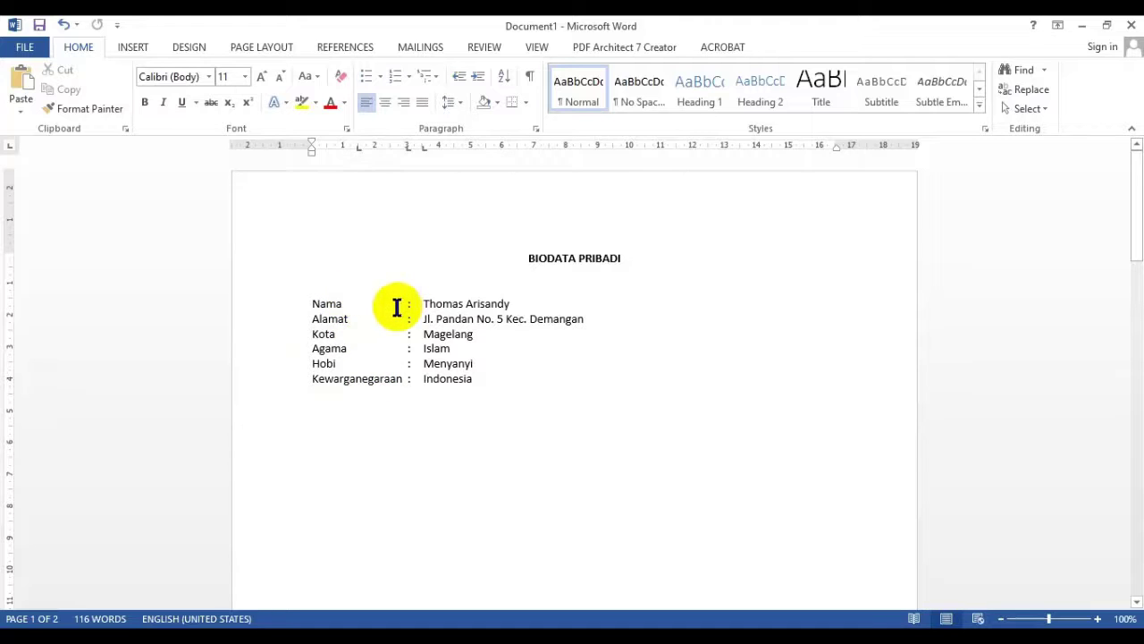
click(342, 304)
text(Legkap)
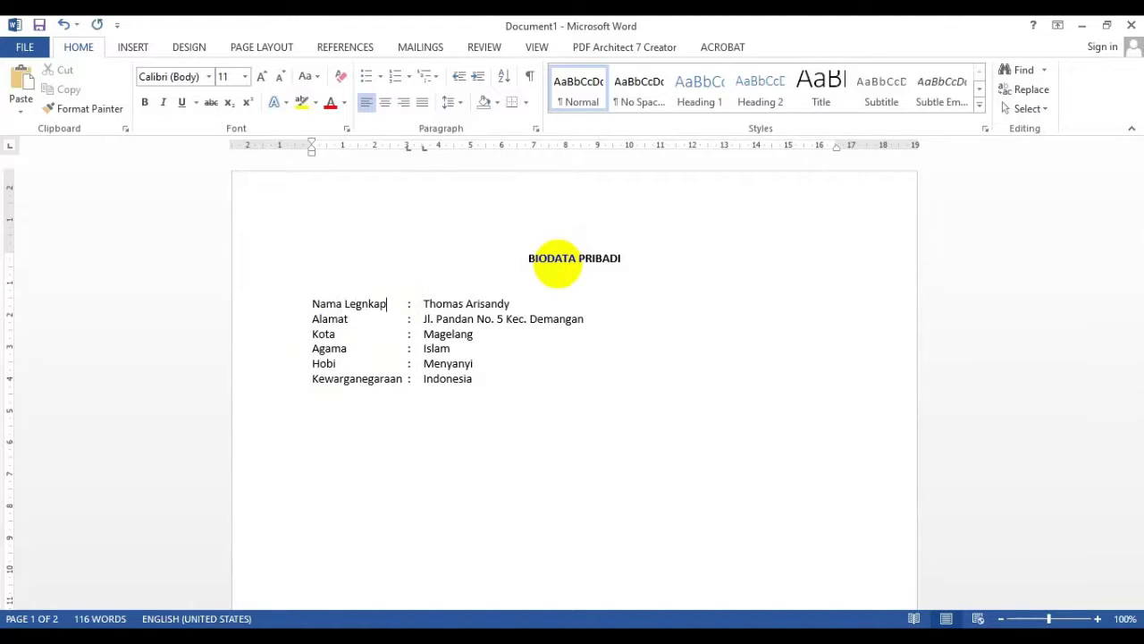
key(BackSpace)
key(BackSpace)
key(BackSpace)
key(BackSpace)
text(ng)
text(kap)
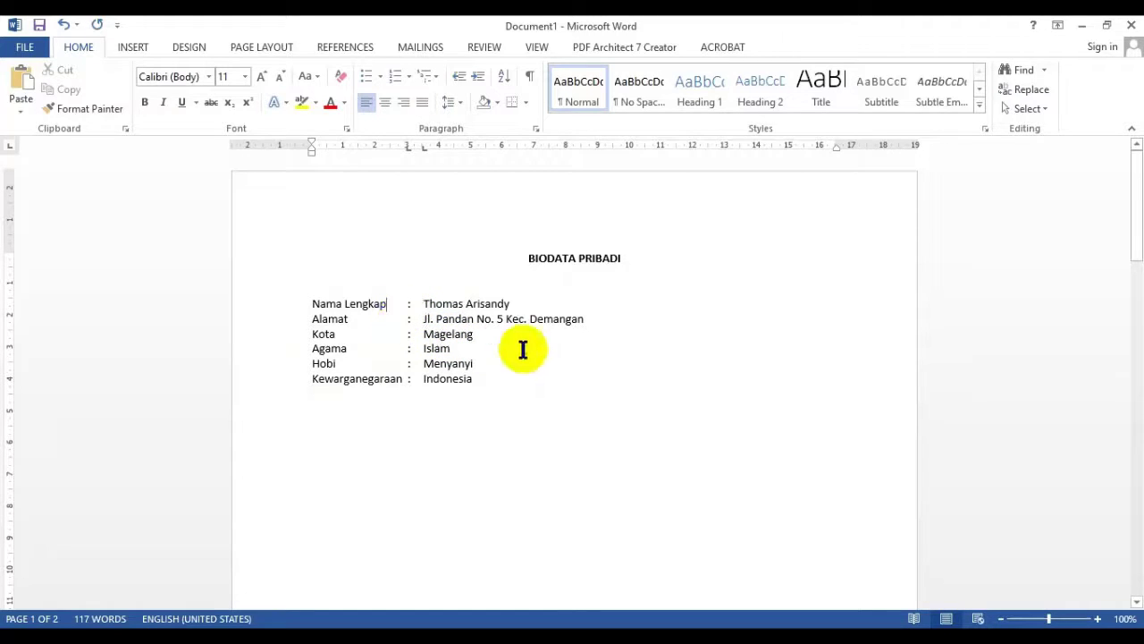
click(500, 335)
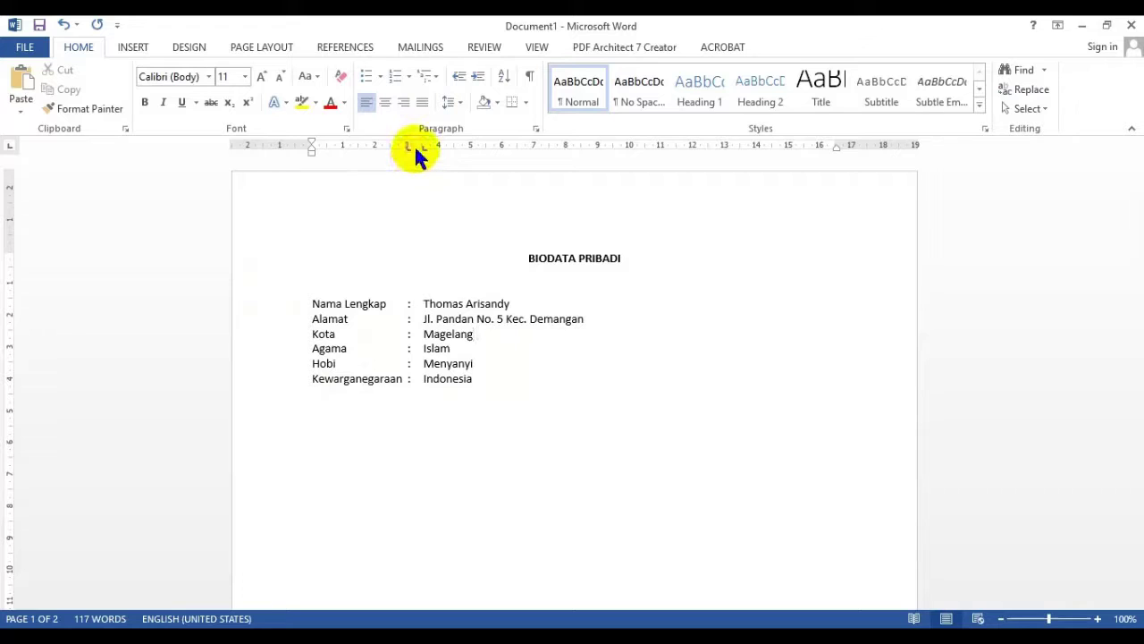
Step: Select the six biodata rows and drag their tab stops right so the colons clear Kewarganegaraan
drag(281, 306, 288, 387)
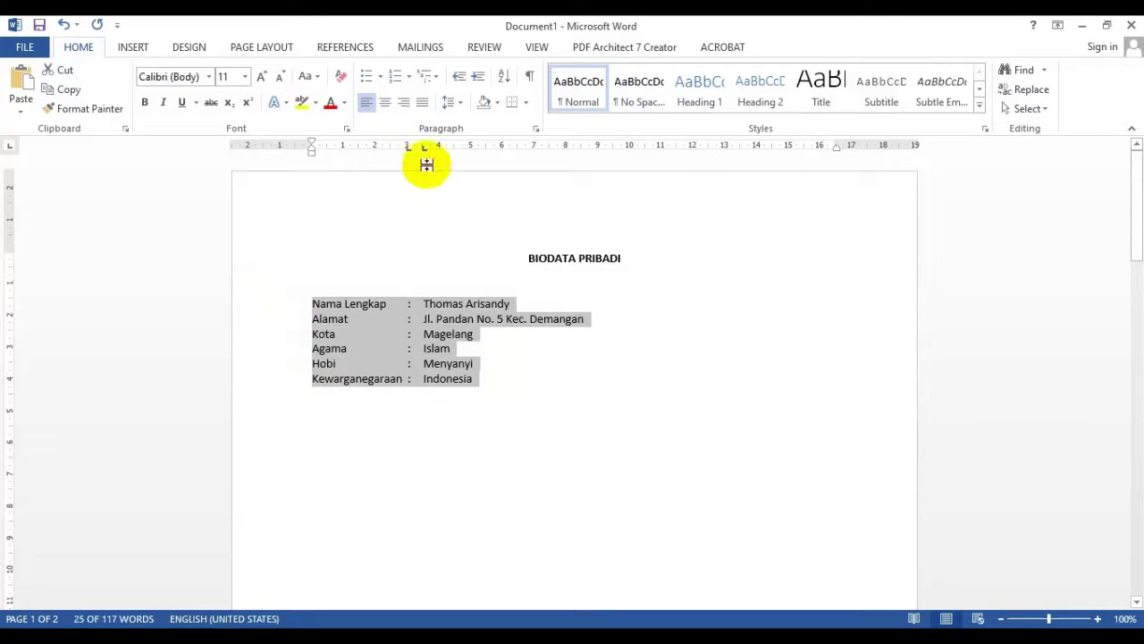
drag(422, 148, 447, 147)
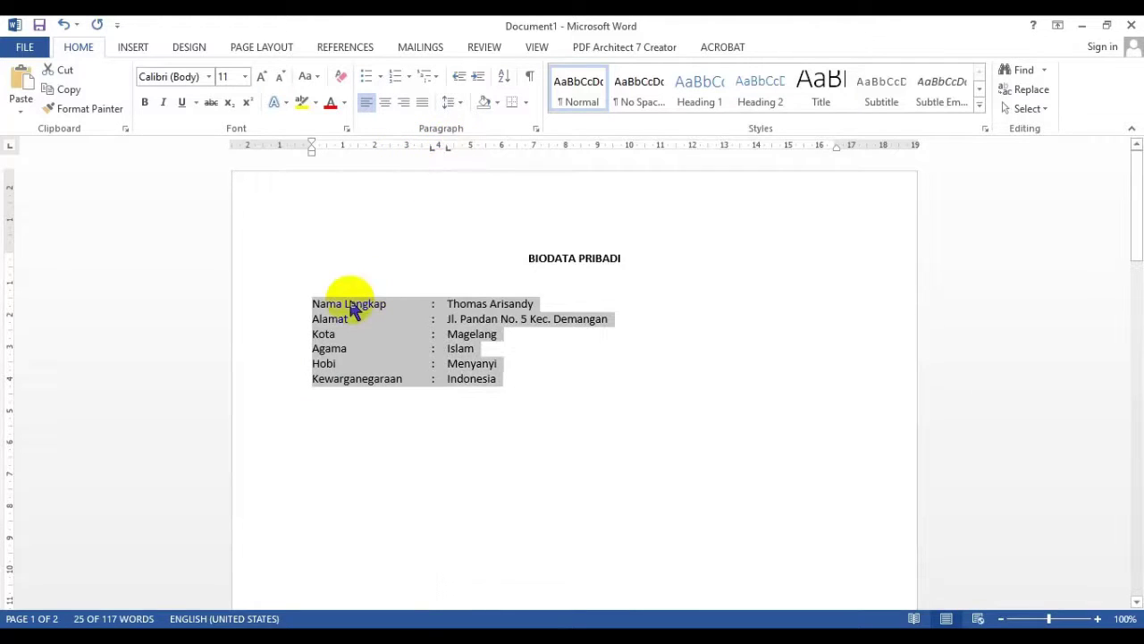
click(355, 417)
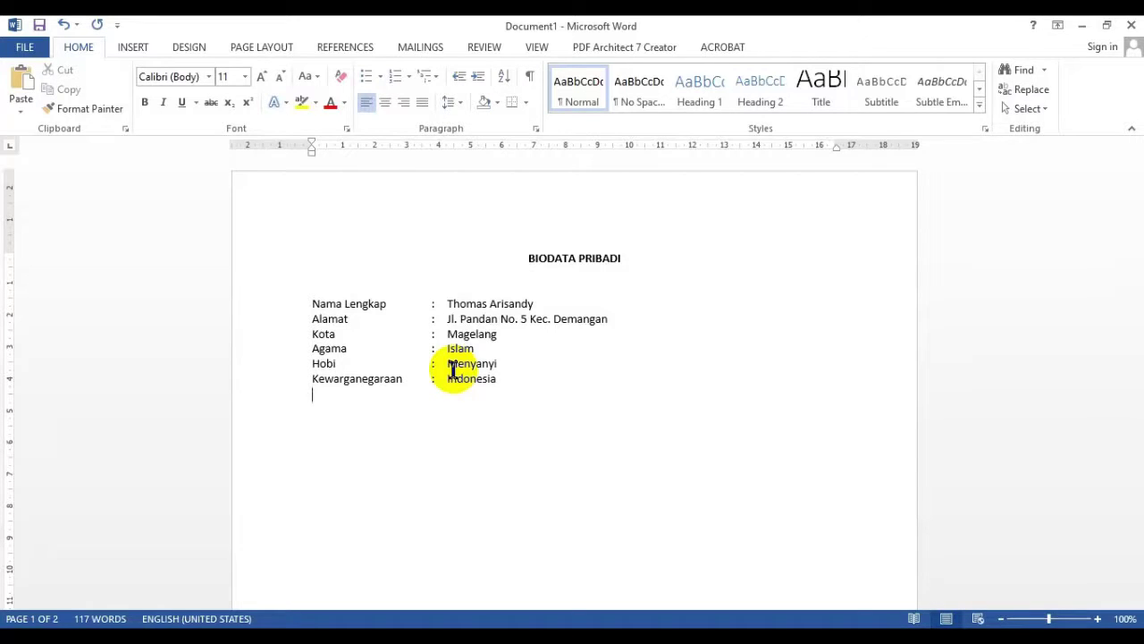
Step: Remove the two blank lines above the date at the top of page 2
scroll(270, 429, down, 4)
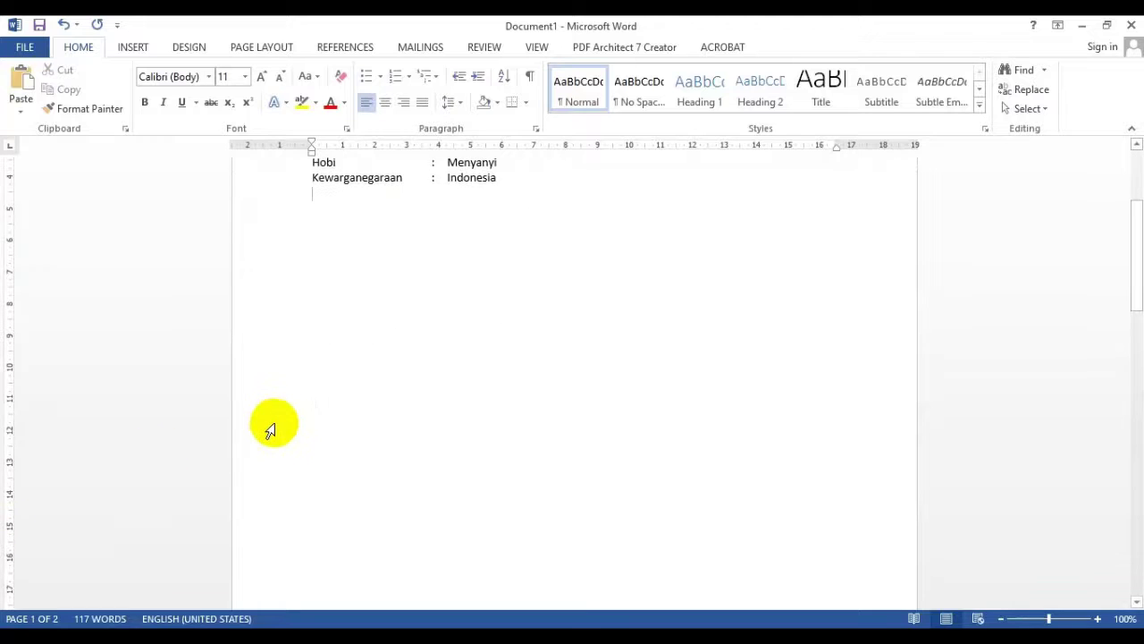
scroll(270, 430, down, 5)
scroll(270, 424, down, 5)
scroll(270, 420, down, 4)
scroll(393, 356, up, 3)
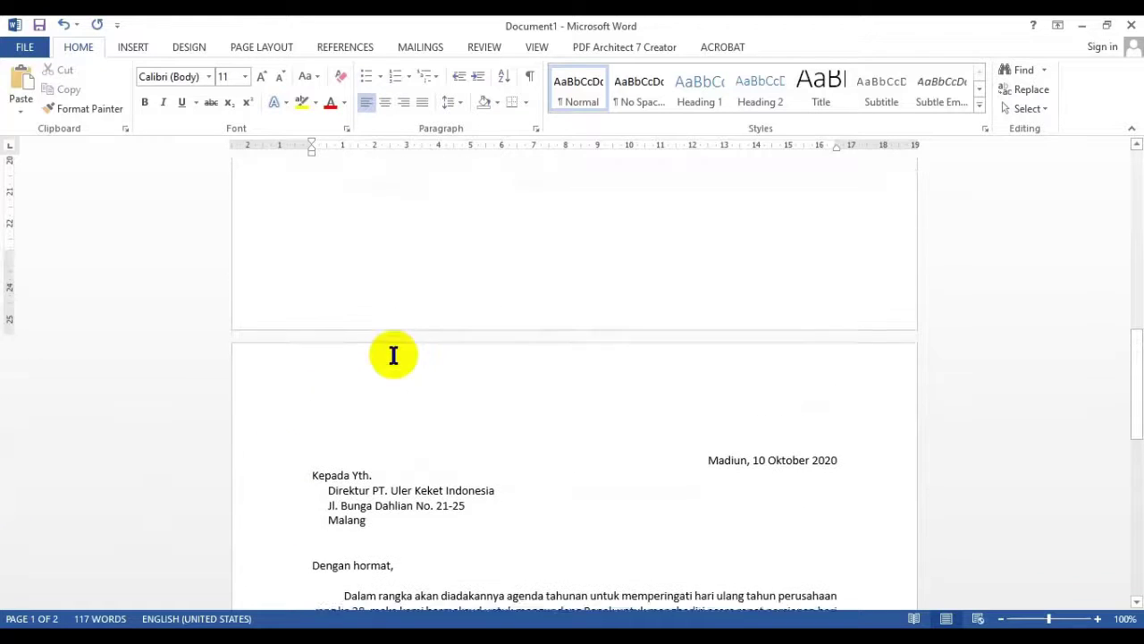
click(394, 356)
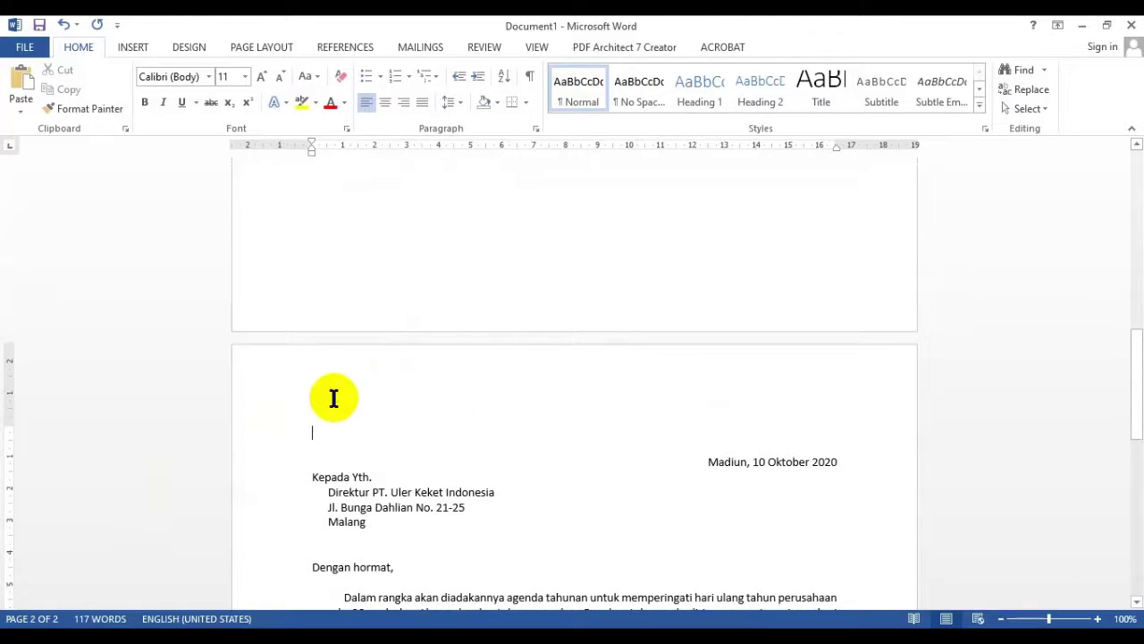
key(Delete)
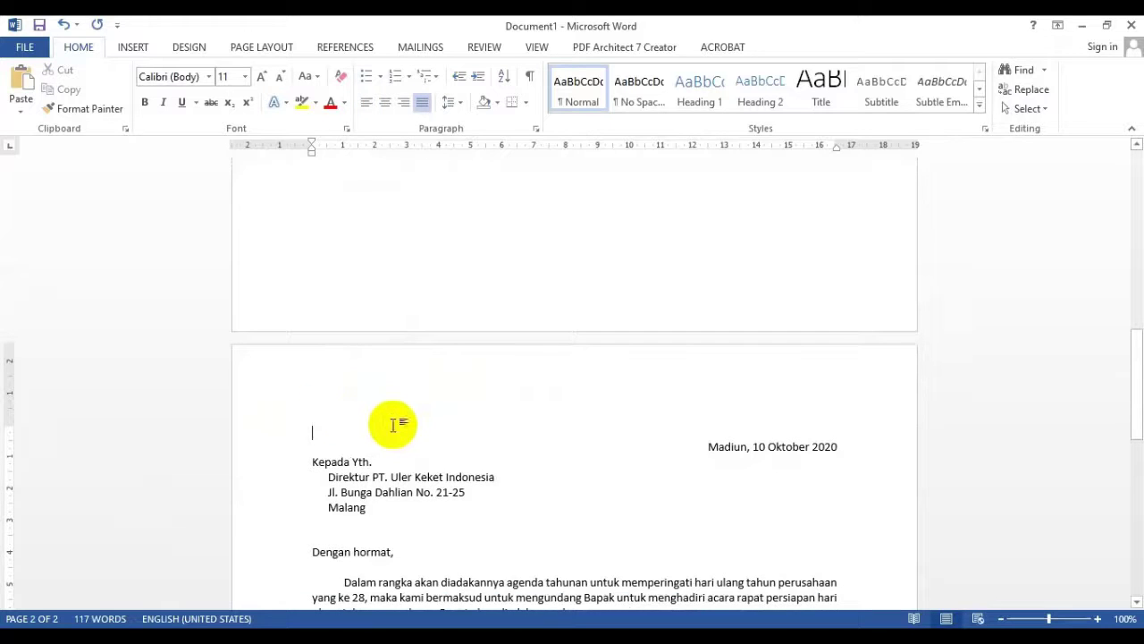
key(Delete)
Step: Draw an oval shape on page 2, then delete it again
scroll(362, 421, down, 3)
scroll(350, 416, down, 2)
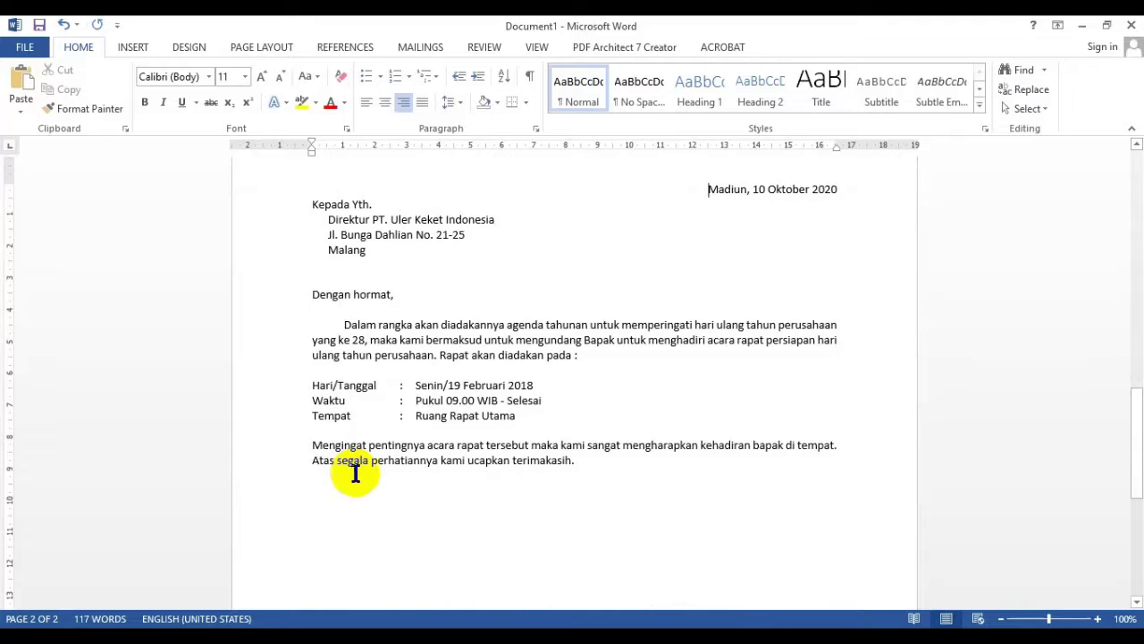
scroll(543, 426, up, 2)
scroll(541, 425, down, 2)
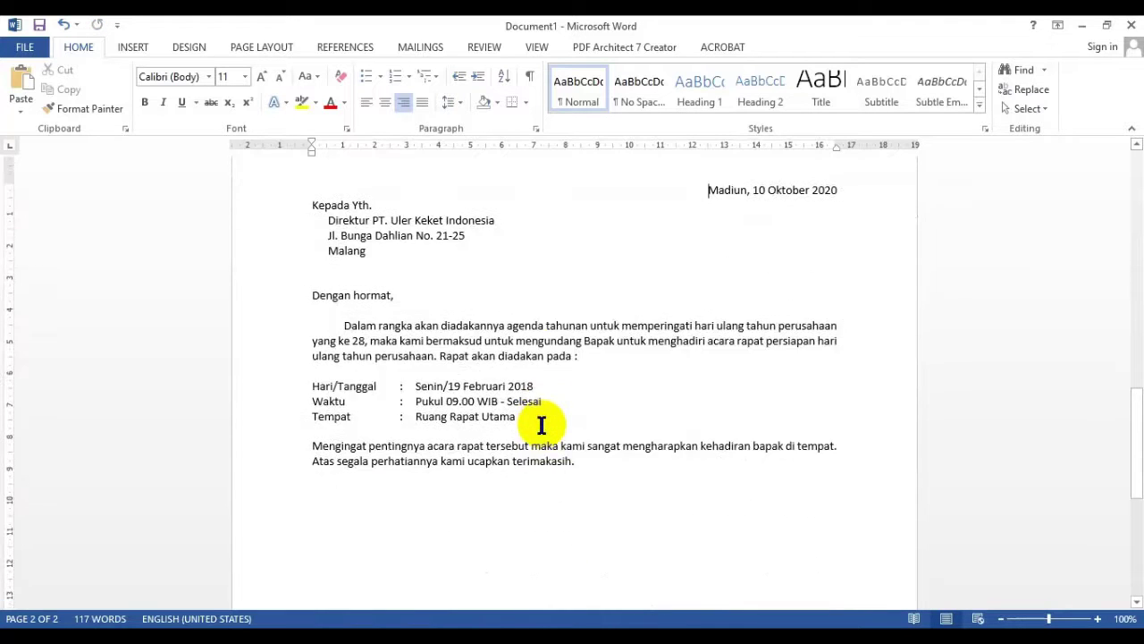
scroll(541, 425, down, 5)
scroll(540, 425, down, 3)
scroll(540, 426, up, 2)
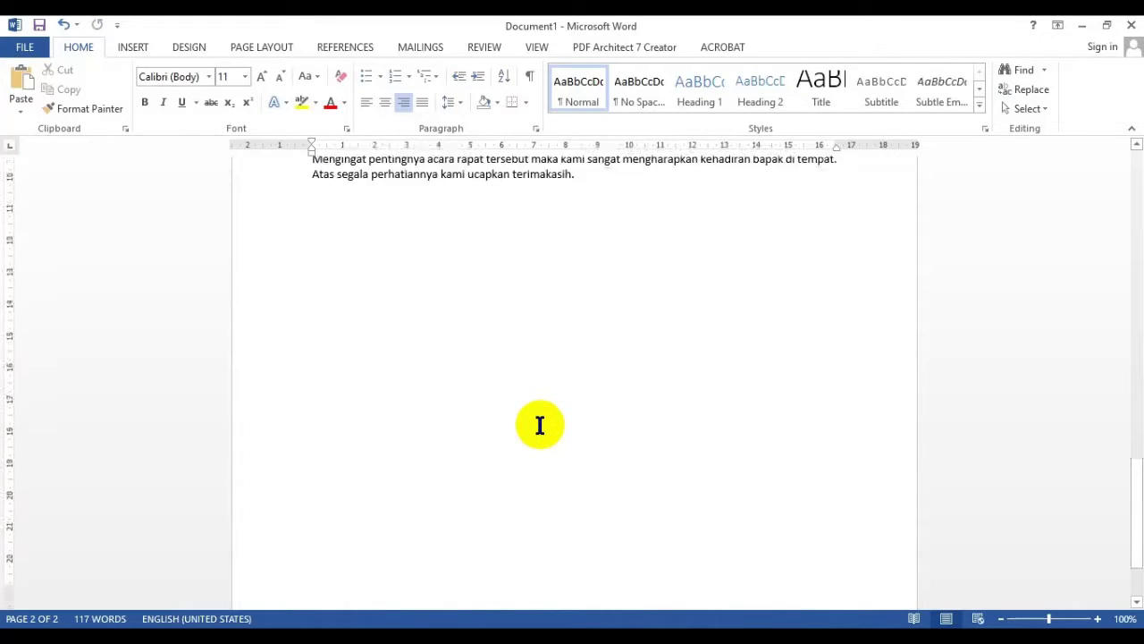
scroll(540, 426, down, 1)
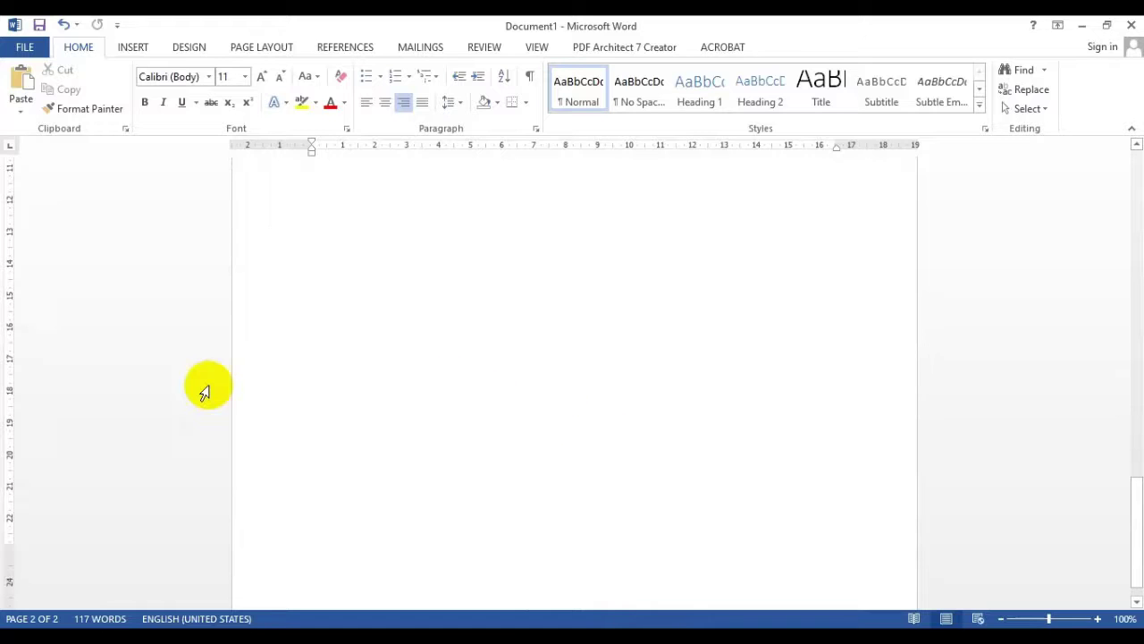
click(141, 50)
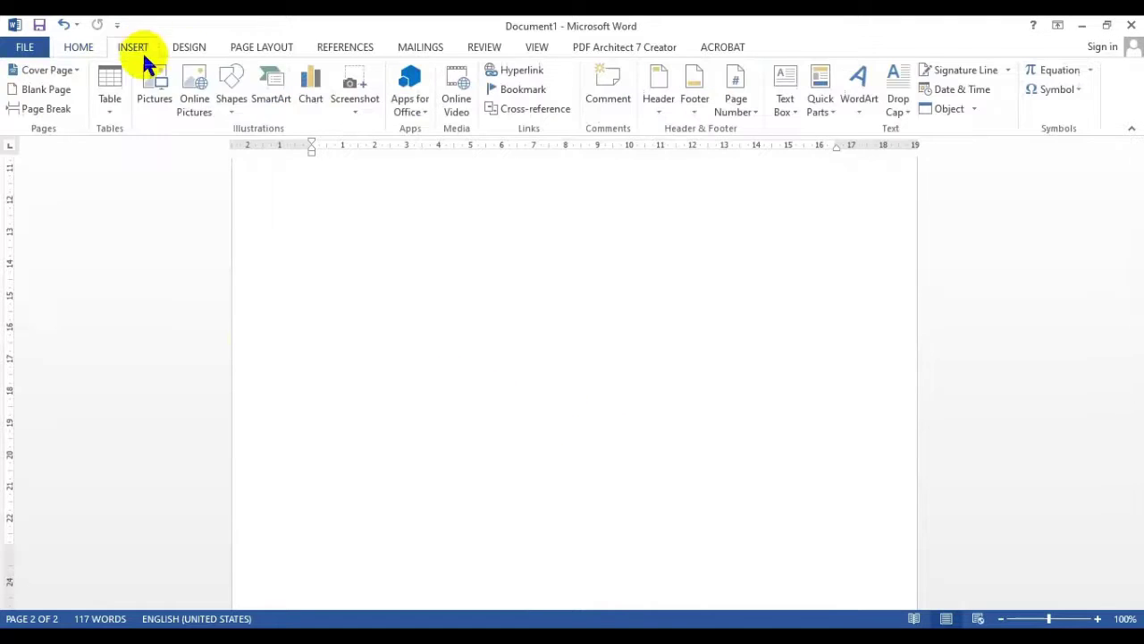
click(230, 100)
click(291, 147)
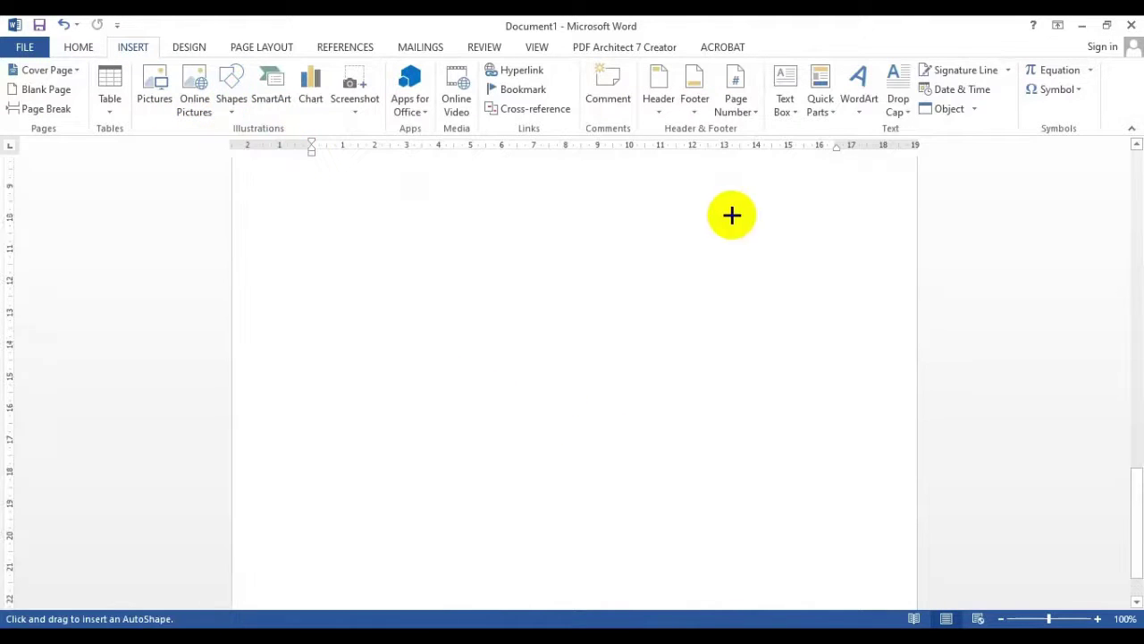
scroll(730, 214, up, 2)
mouse_move(660, 335)
mouse_down()
mouse_move(834, 478)
mouse_move(843, 521)
mouse_up()
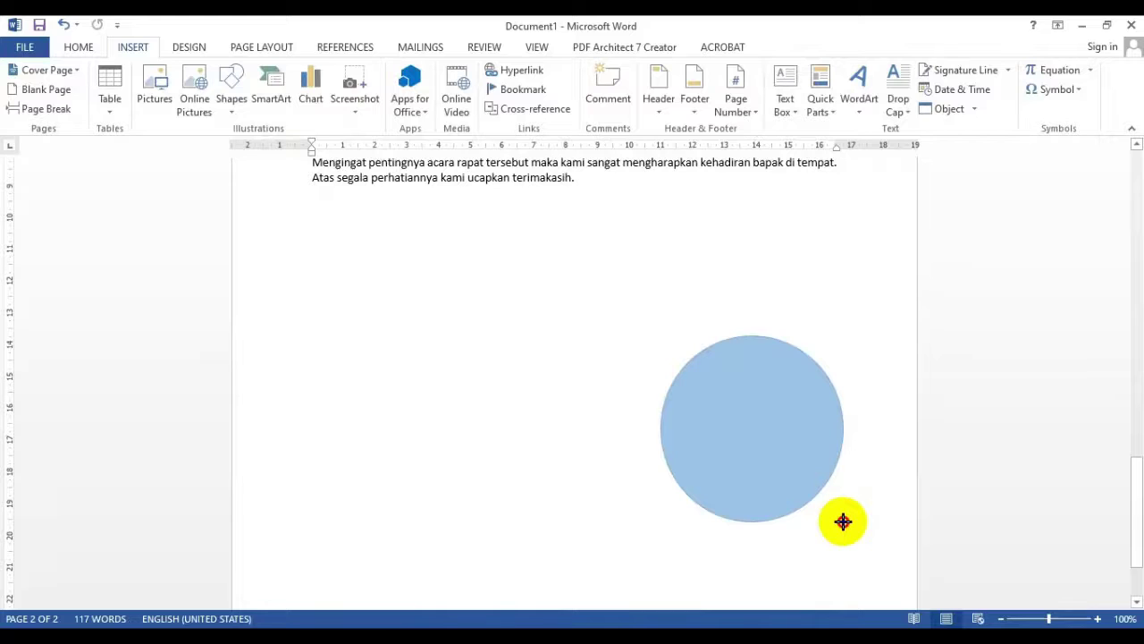
key(Delete)
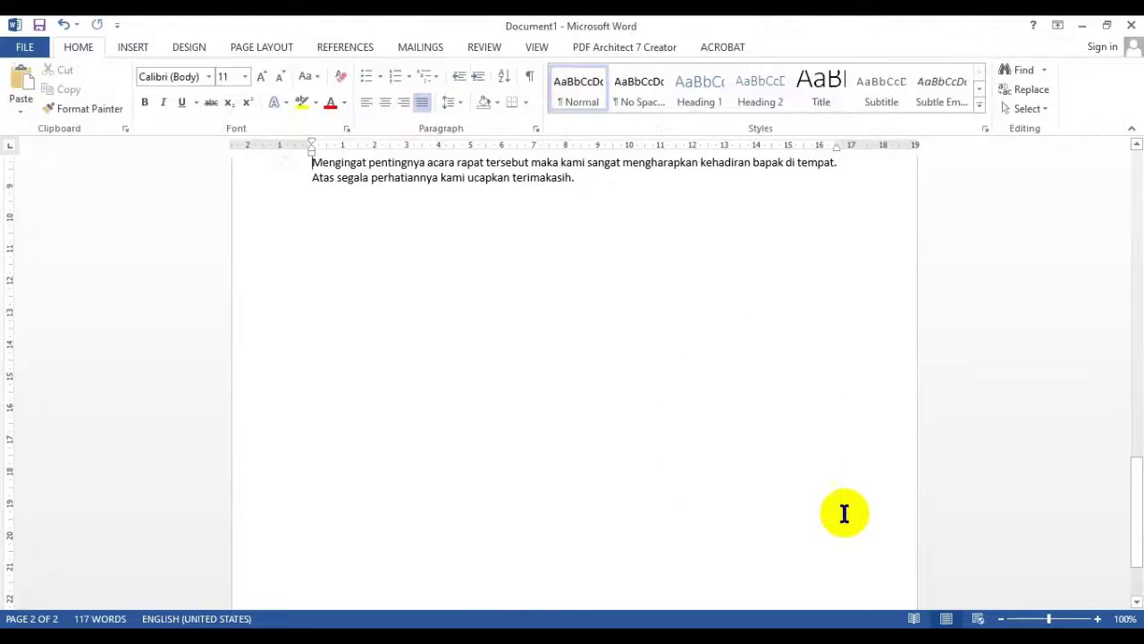
Step: Add an empty line below the closing sentence 'terimakasih.' for the signature
scroll(466, 403, up, 3)
scroll(398, 378, up, 3)
scroll(394, 410, down, 2)
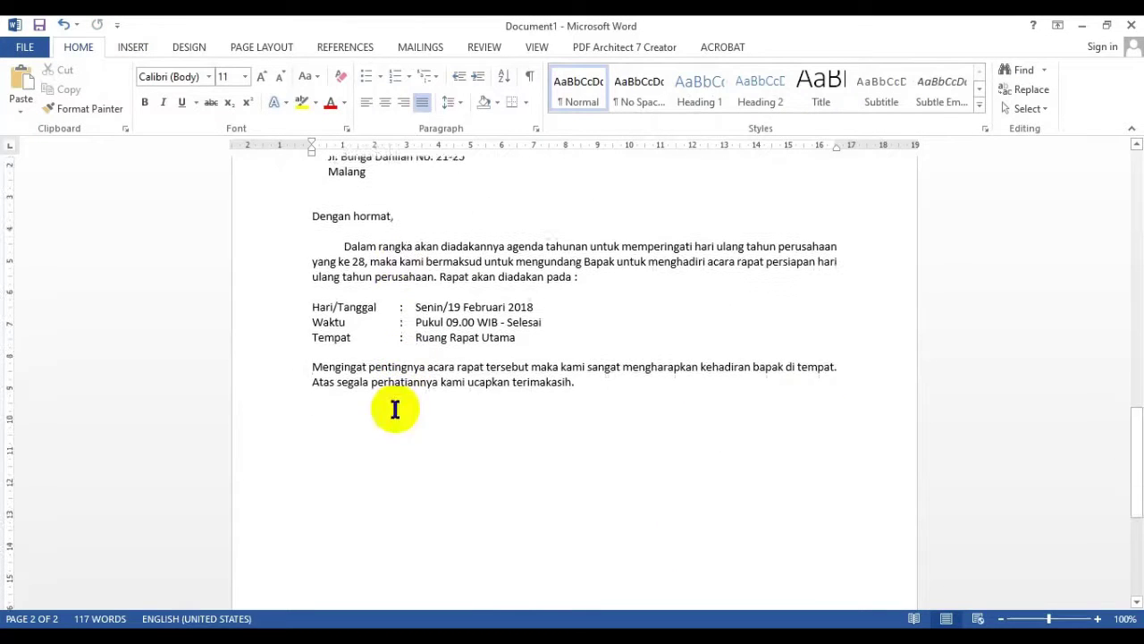
click(610, 389)
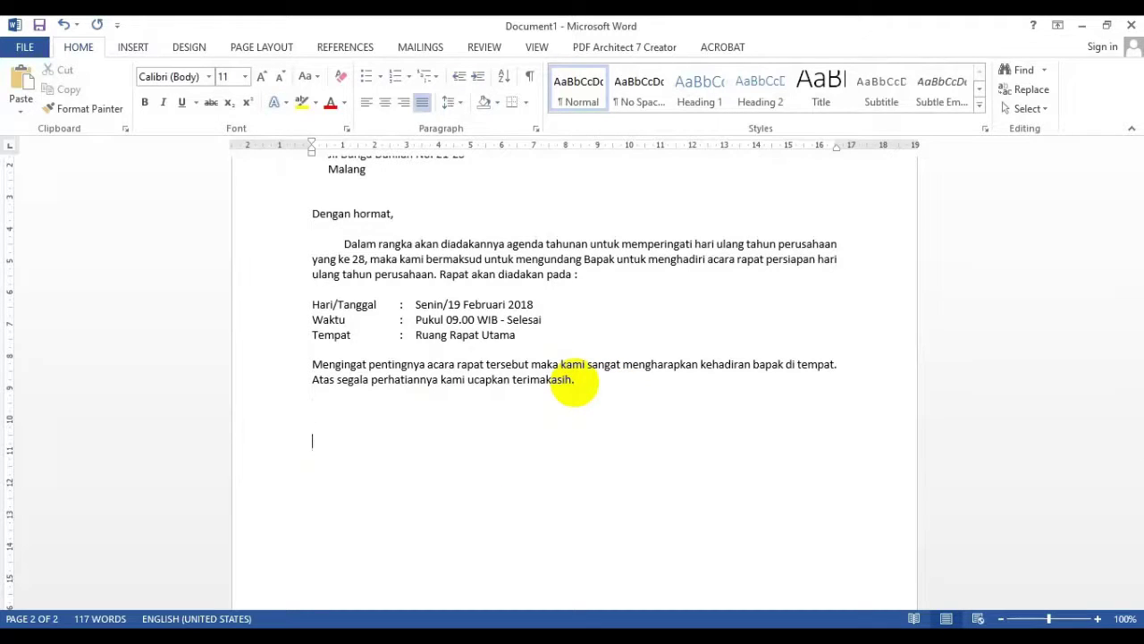
click(436, 447)
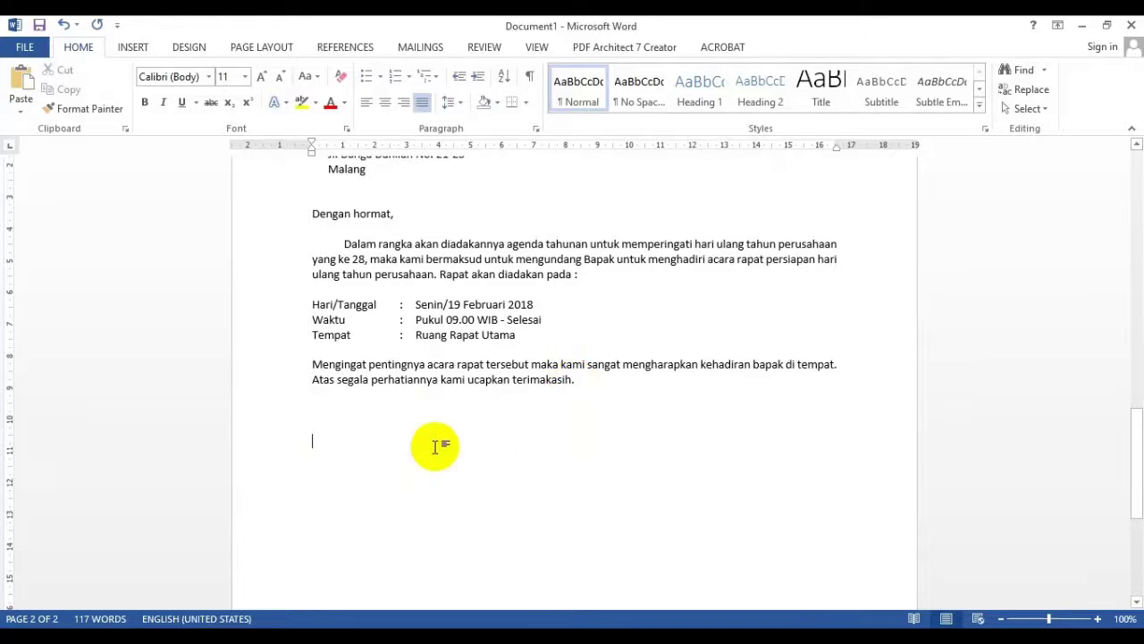
scroll(412, 452, down, 2)
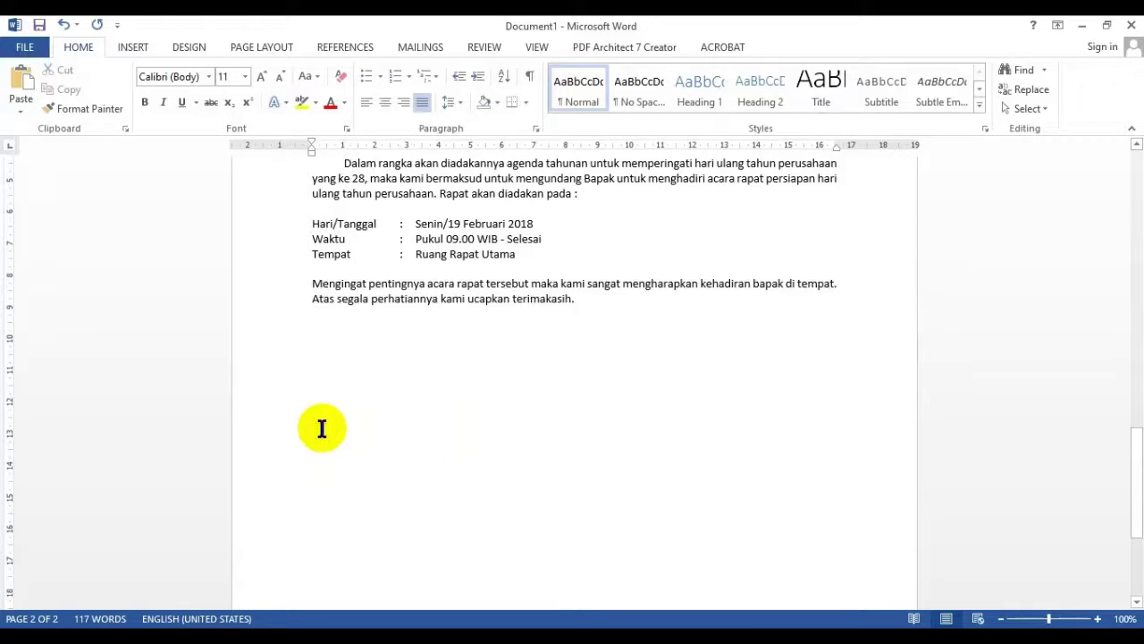
key(Return)
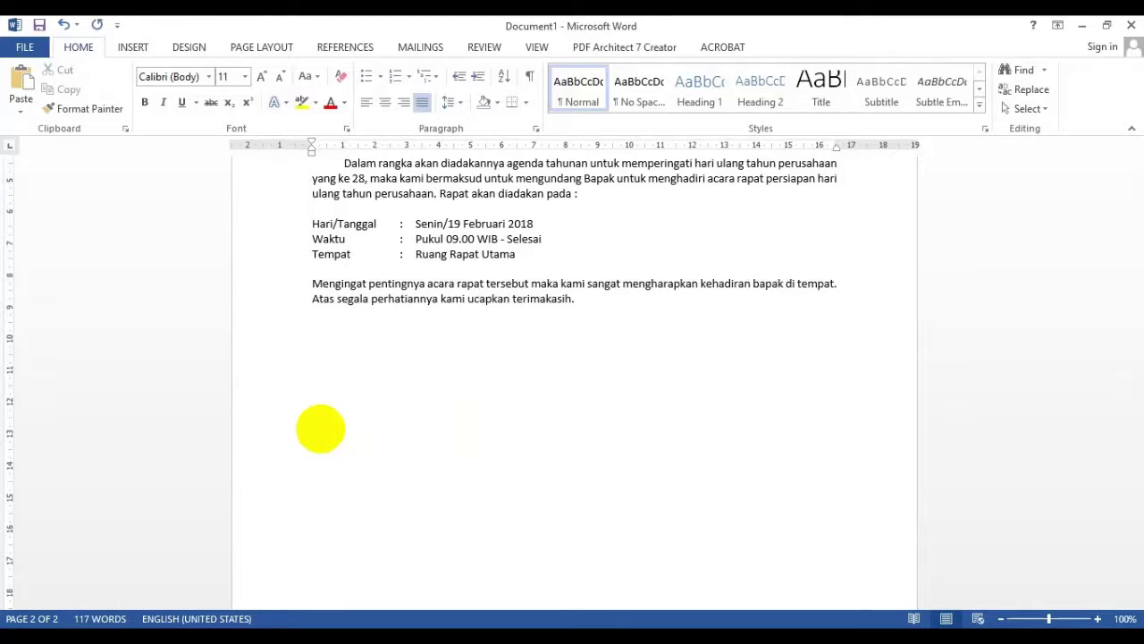
scroll(273, 403, up, 6)
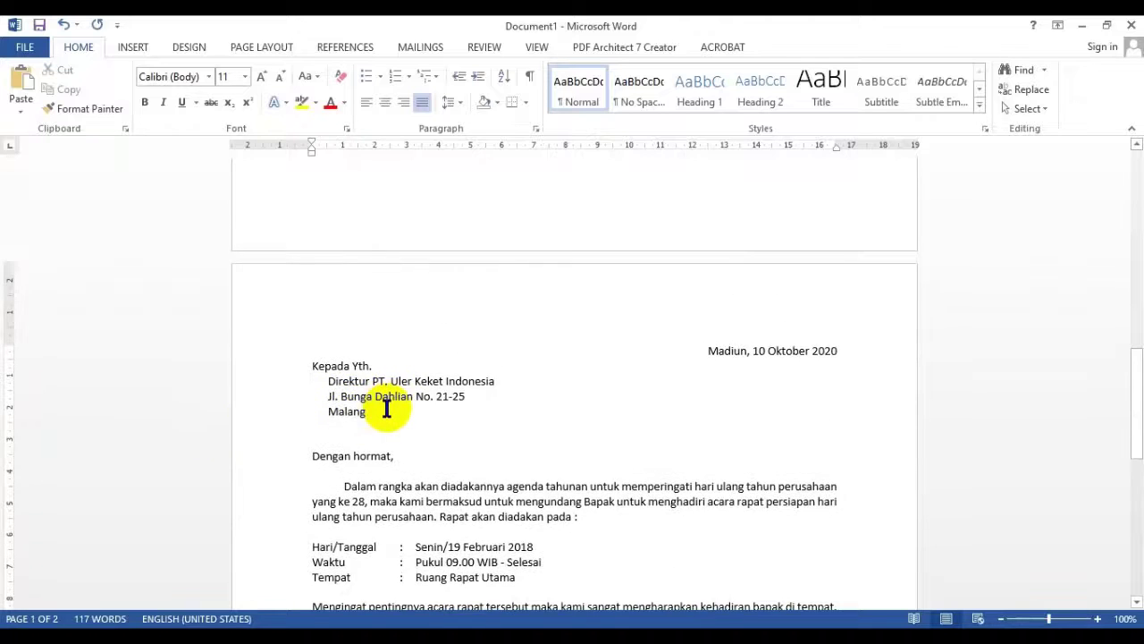
scroll(386, 409, down, 3)
scroll(457, 394, down, 2)
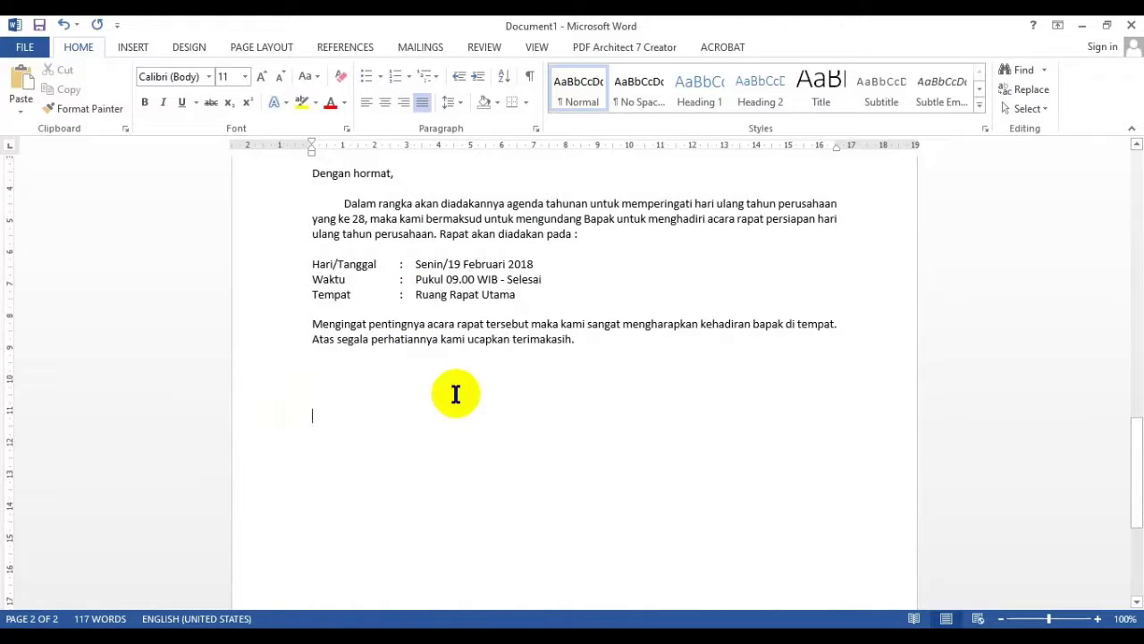
scroll(452, 391, down, 1)
Step: Change the signature title from 'Kepala PU Kota Madiun' to 'Kepala Dinas PU'
text(Kepala PU Kota Madiun)
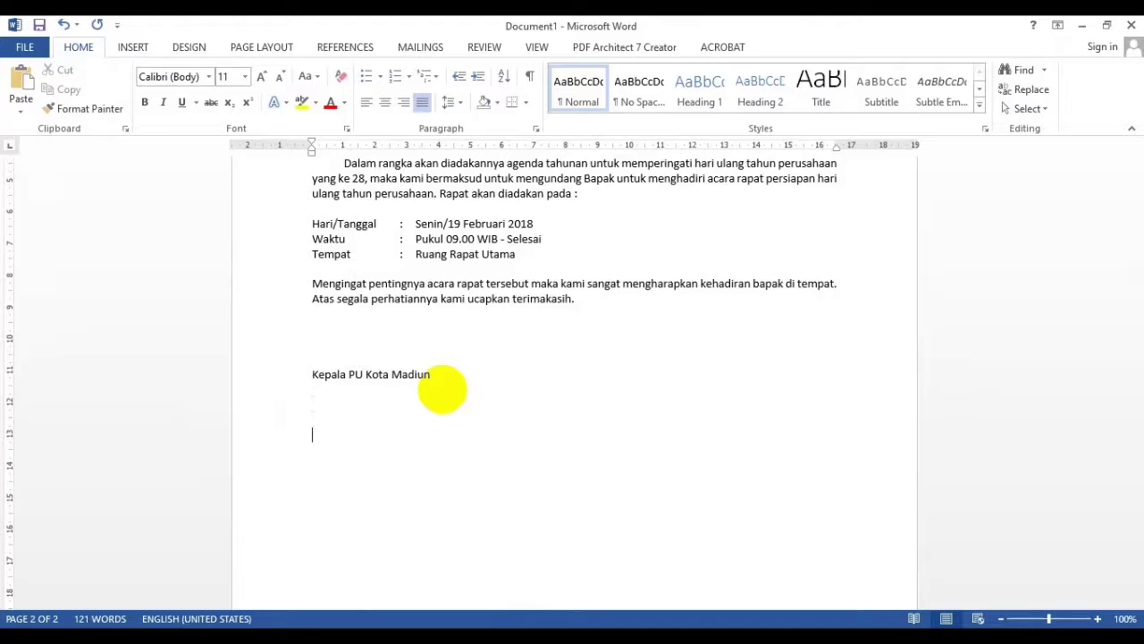
click(444, 373)
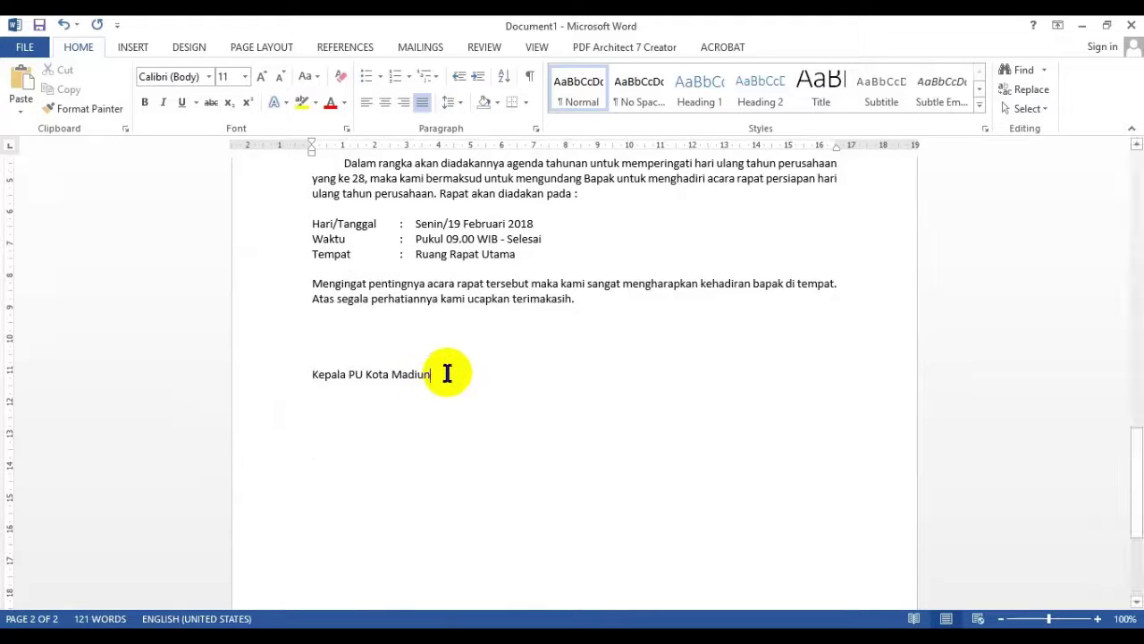
key(ctrl+shift+Left)
key(ctrl+shift+Left)
key(ctrl+shift+Left)
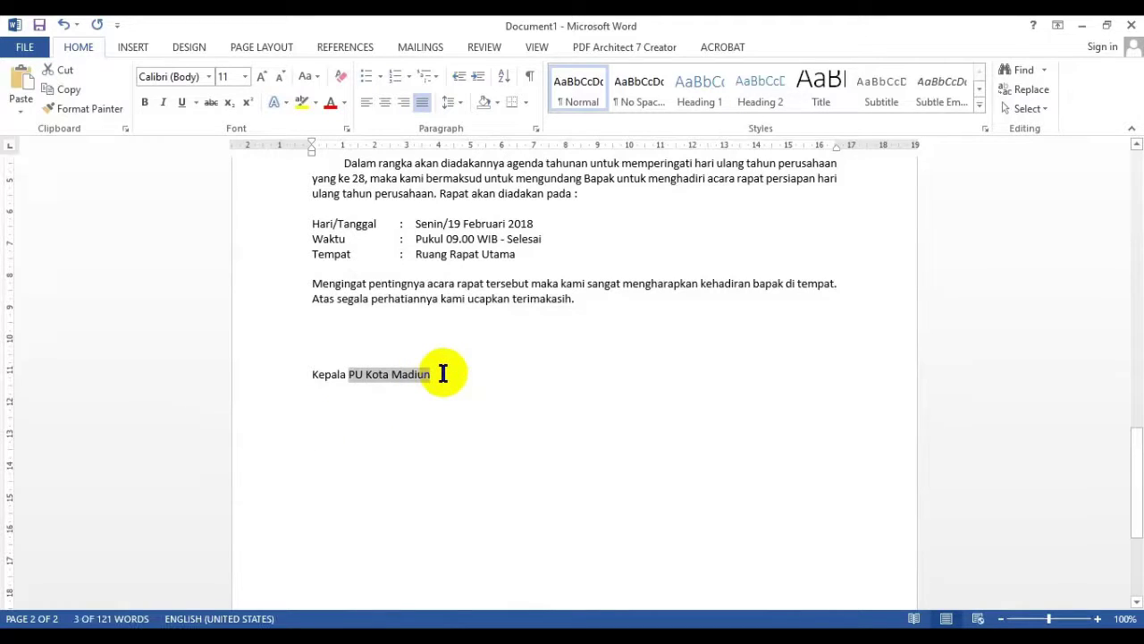
text(Dinas PU)
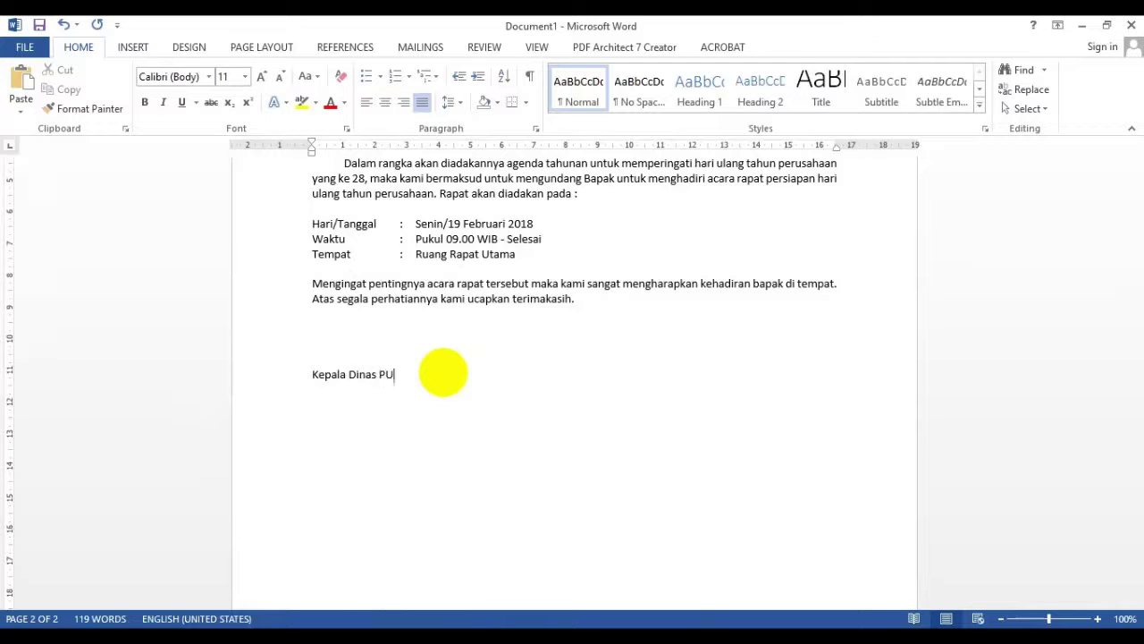
Step: Type the signatory's full name on the empty line below the title
click(352, 465)
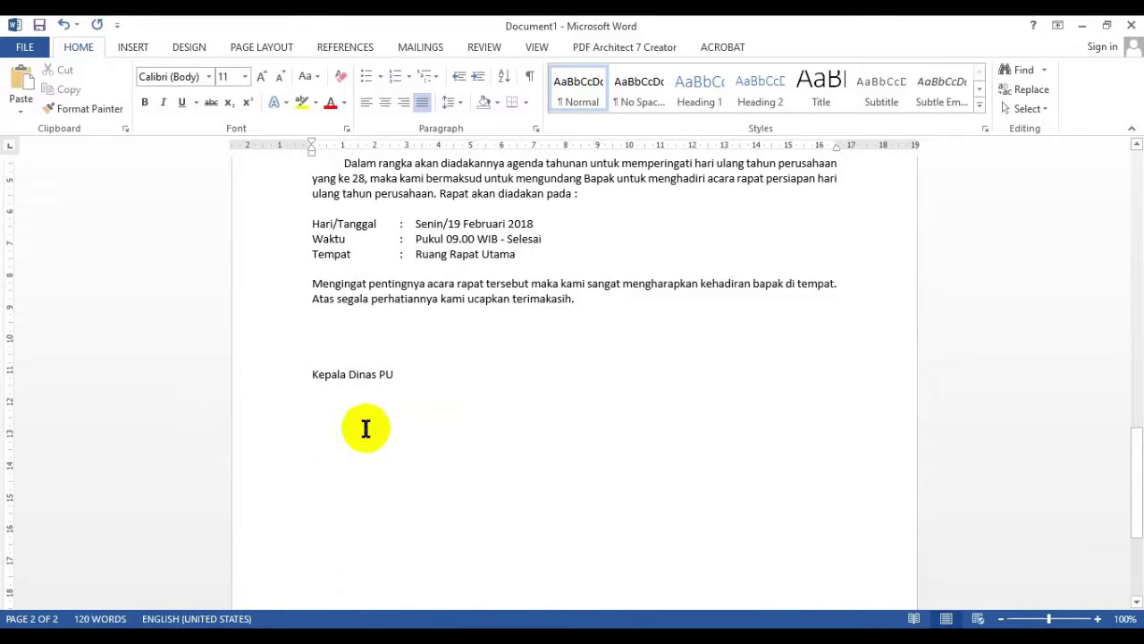
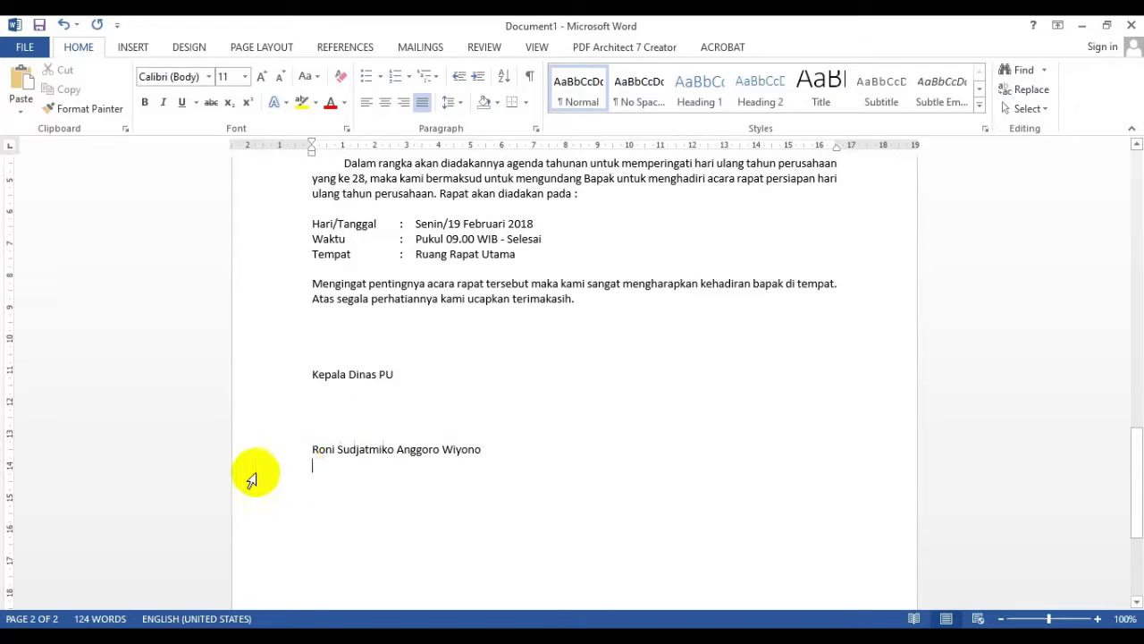
click(274, 379)
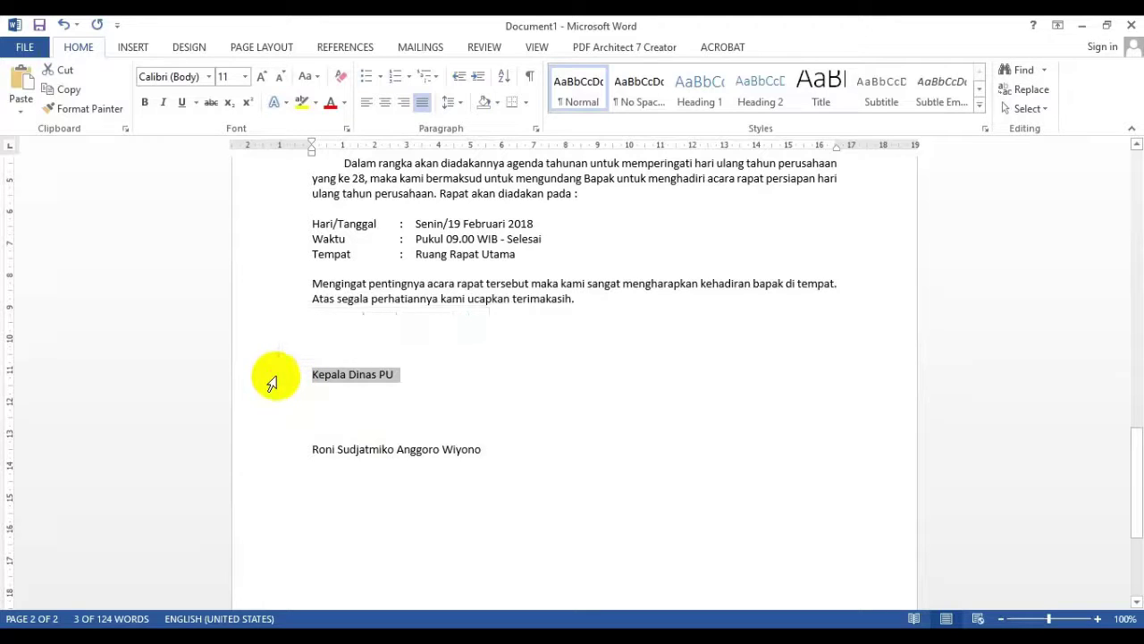
click(348, 450)
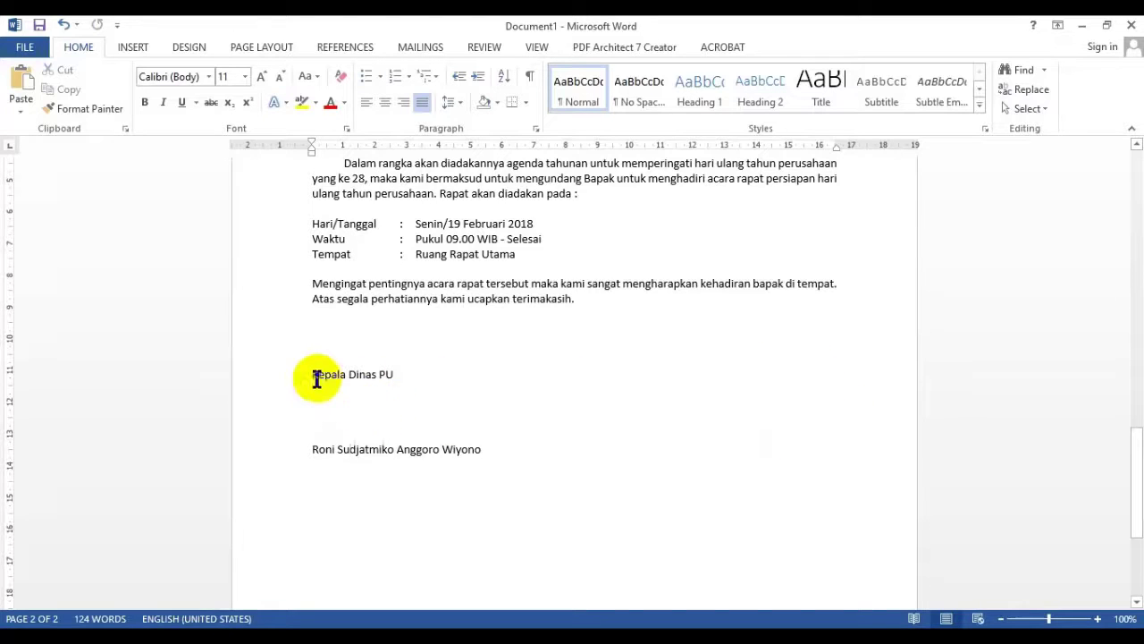
Step: Select both signature lines and try centred, left and right alignment on them
drag(284, 380, 286, 447)
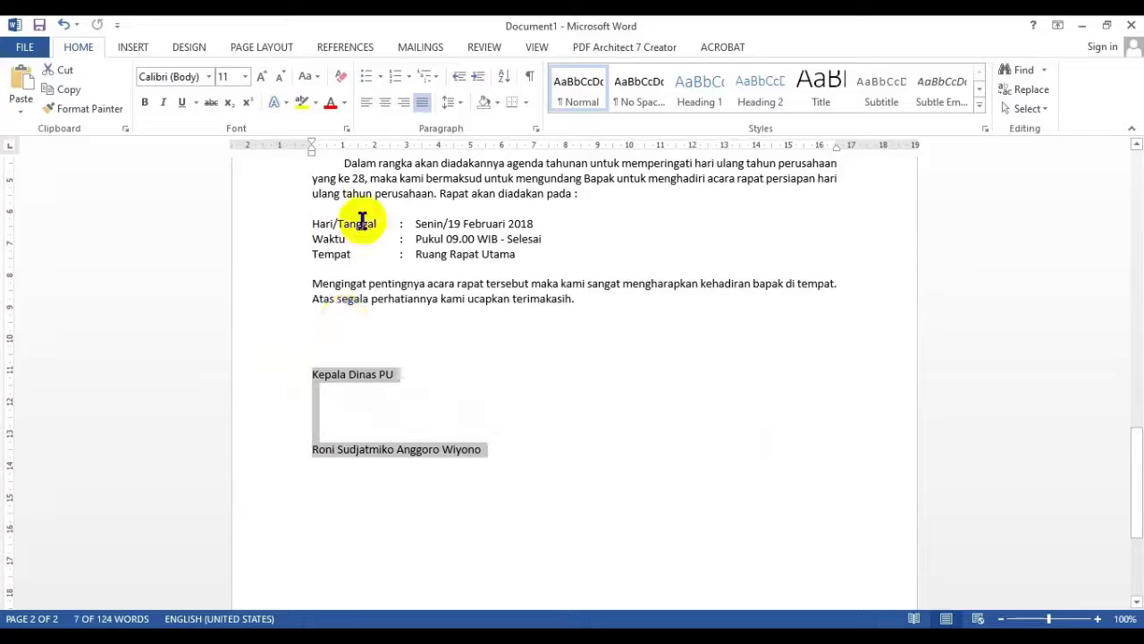
click(385, 102)
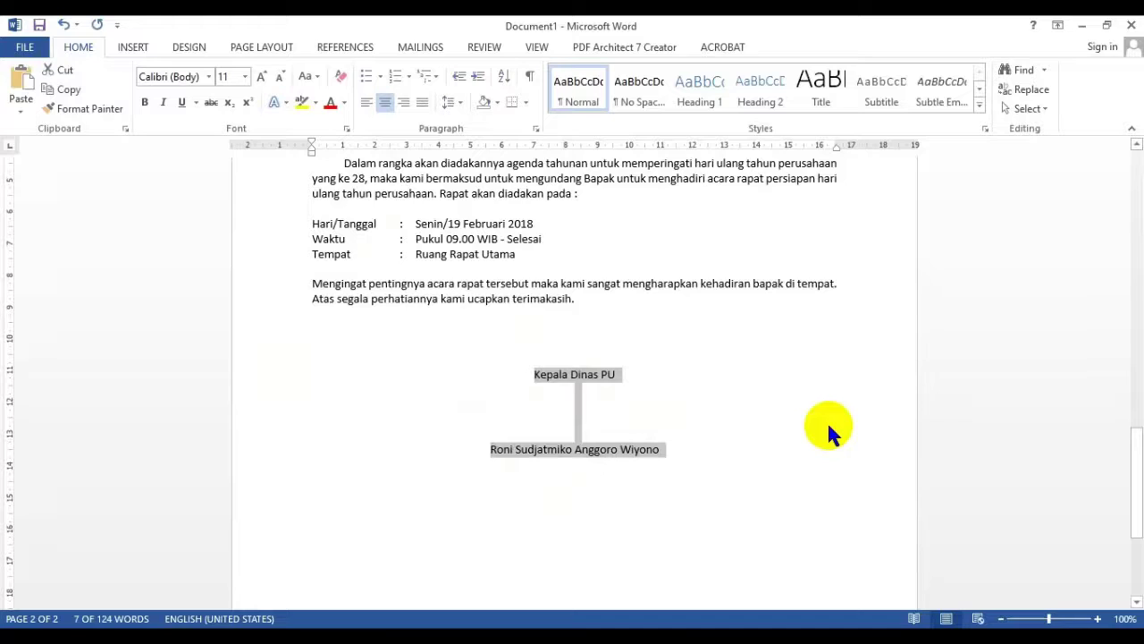
click(367, 103)
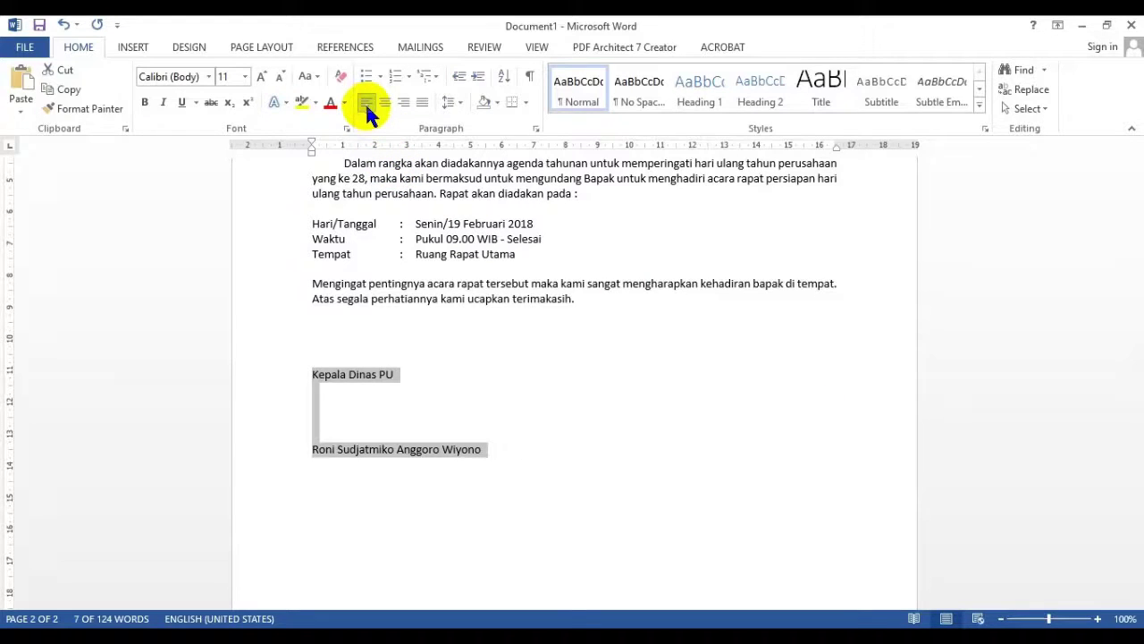
click(385, 102)
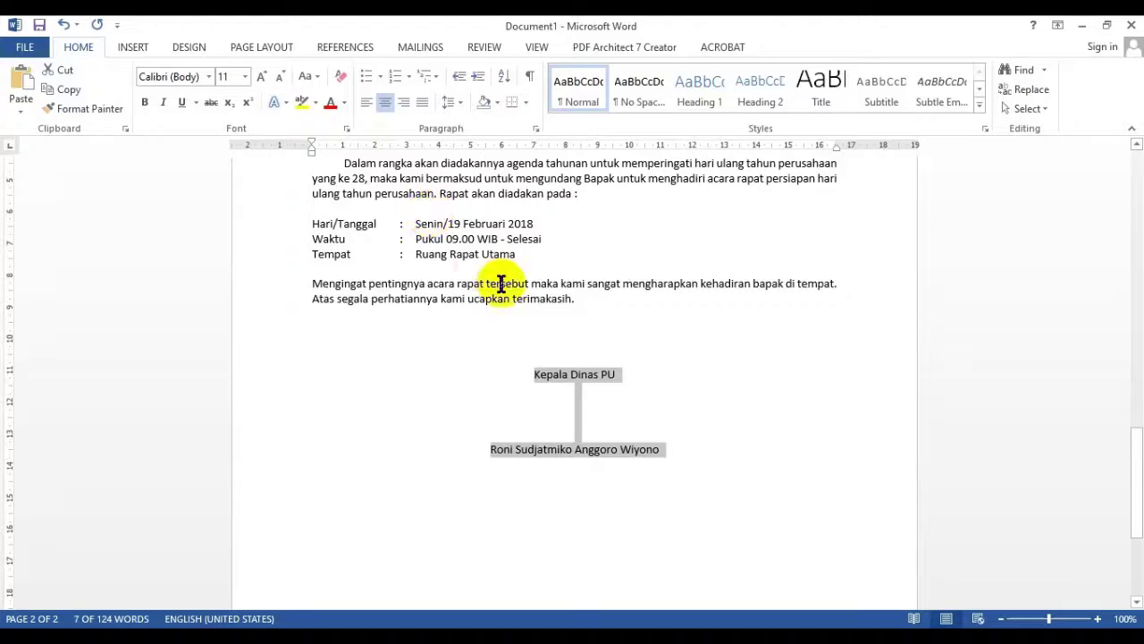
click(403, 103)
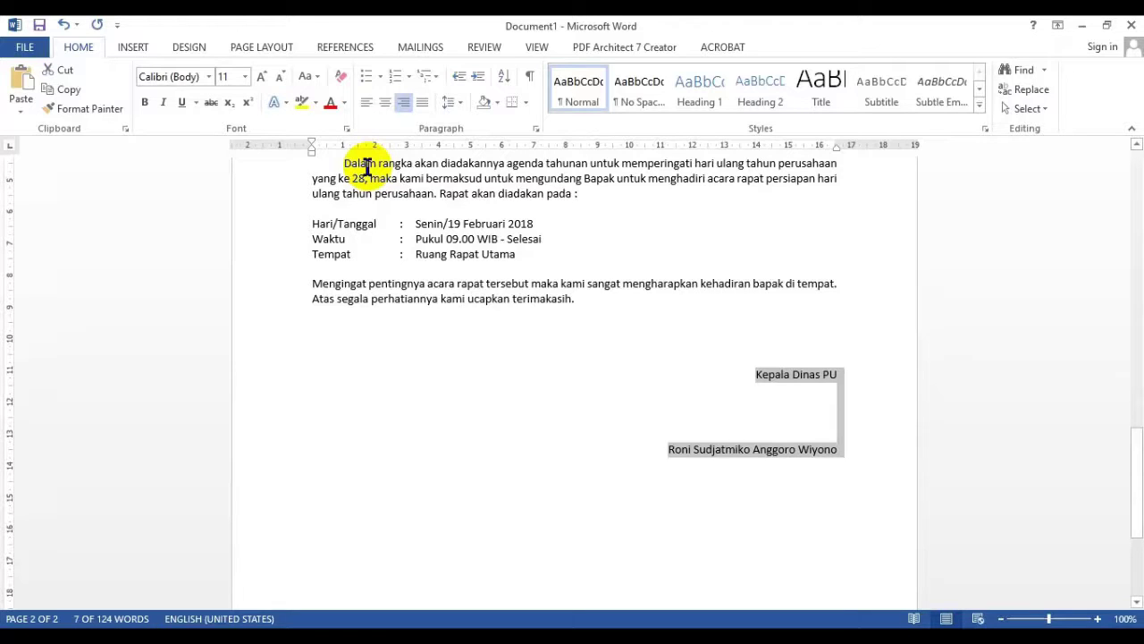
Step: Settle the Kepala Dinas PU signature block on left alignment and deselect it
click(385, 103)
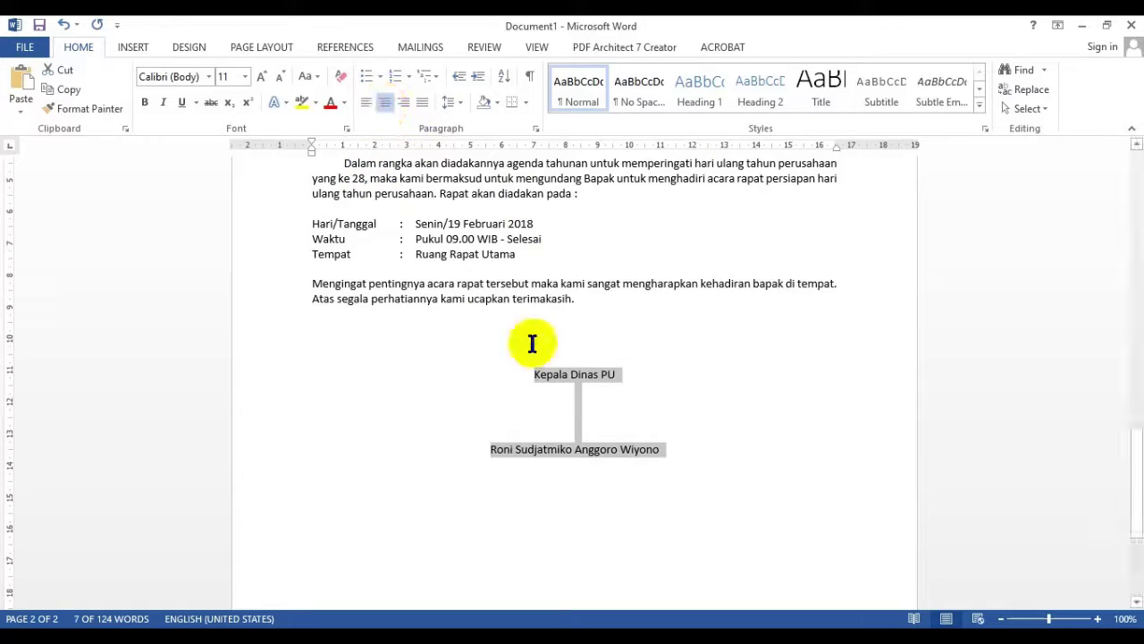
click(366, 102)
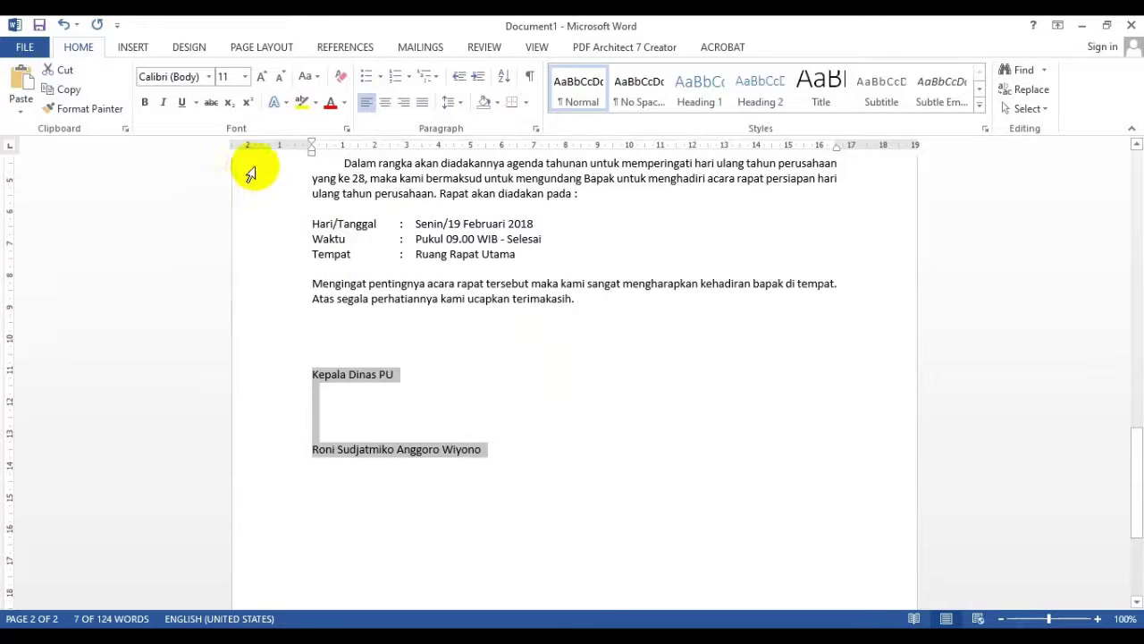
click(386, 103)
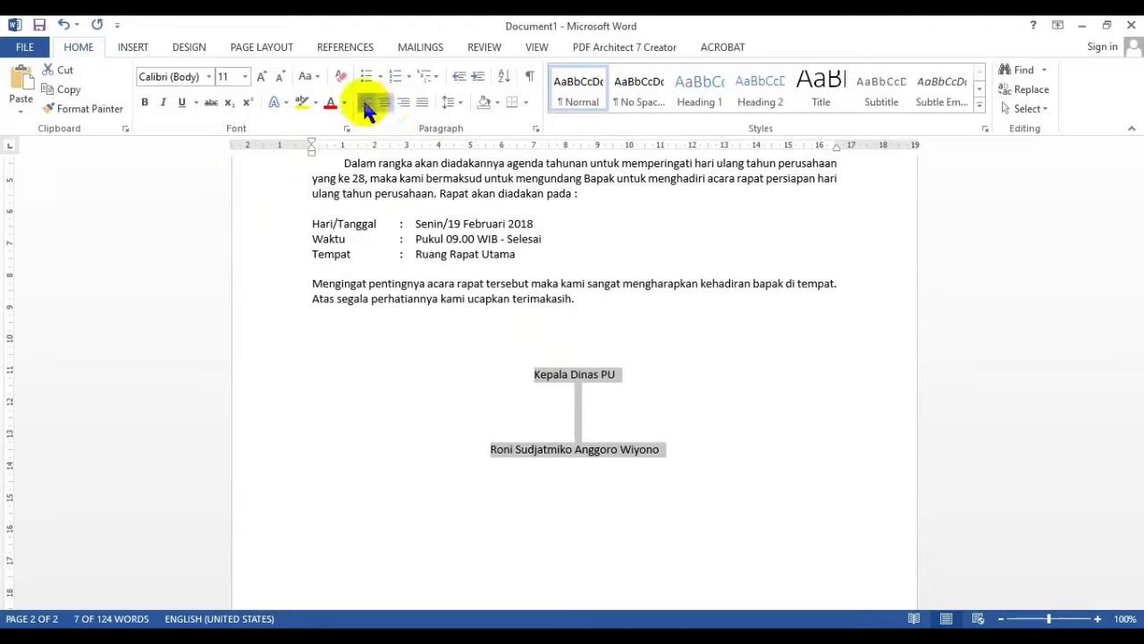
click(367, 103)
click(331, 386)
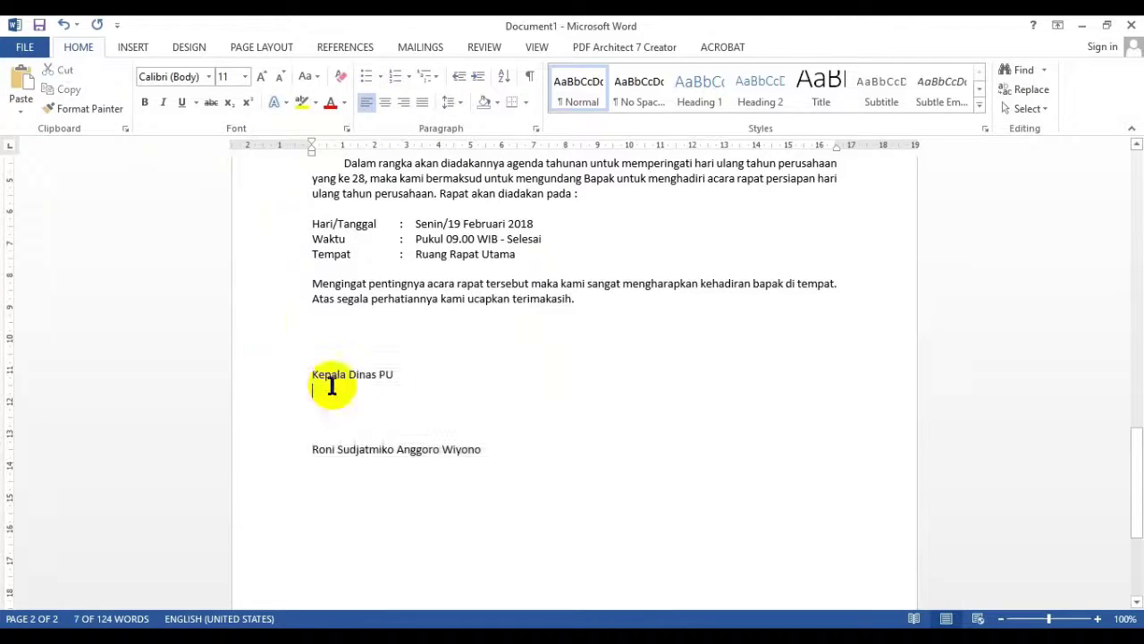
drag(272, 376, 284, 458)
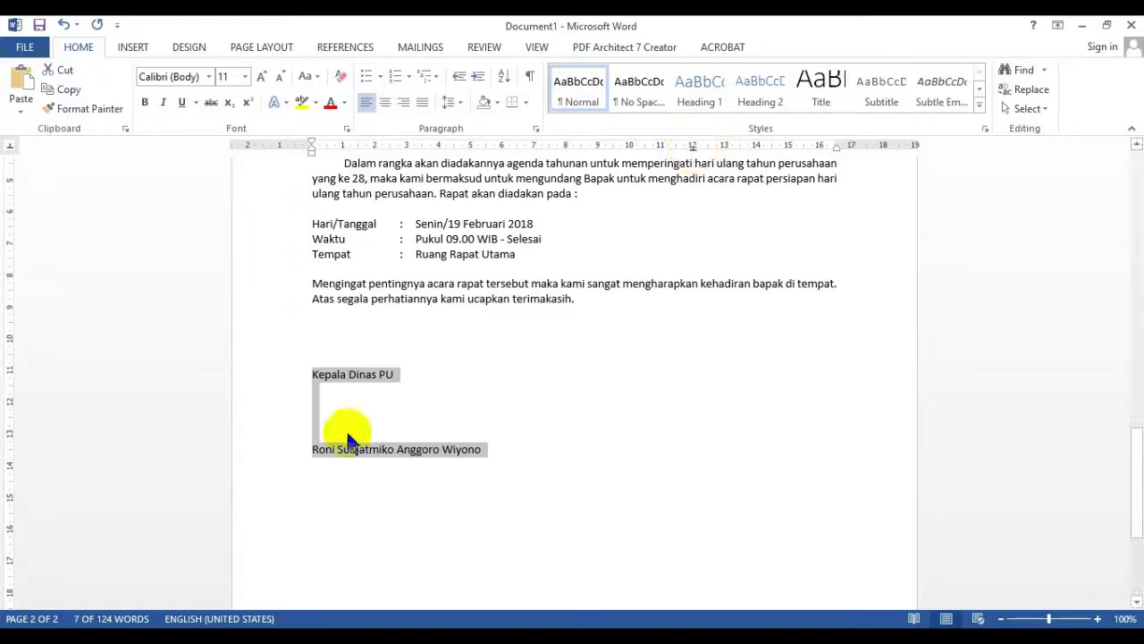
click(330, 375)
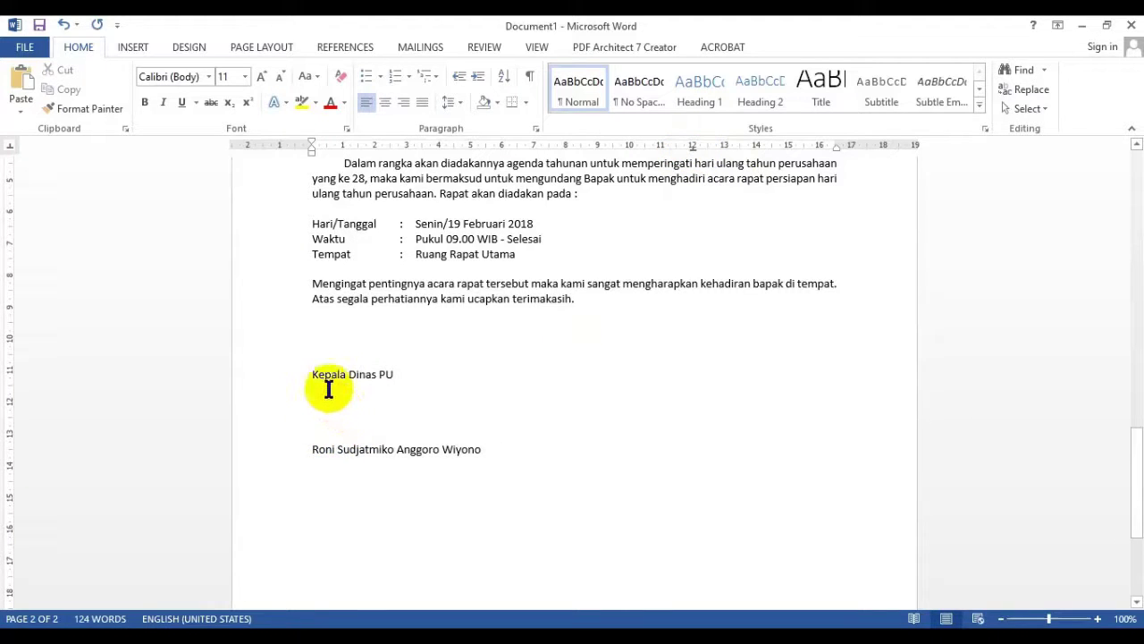
Step: Insert a tab before 'Kepala Dinas PU' and before the signer's name
click(315, 376)
key(Tab)
key(Tab)
key(Tab)
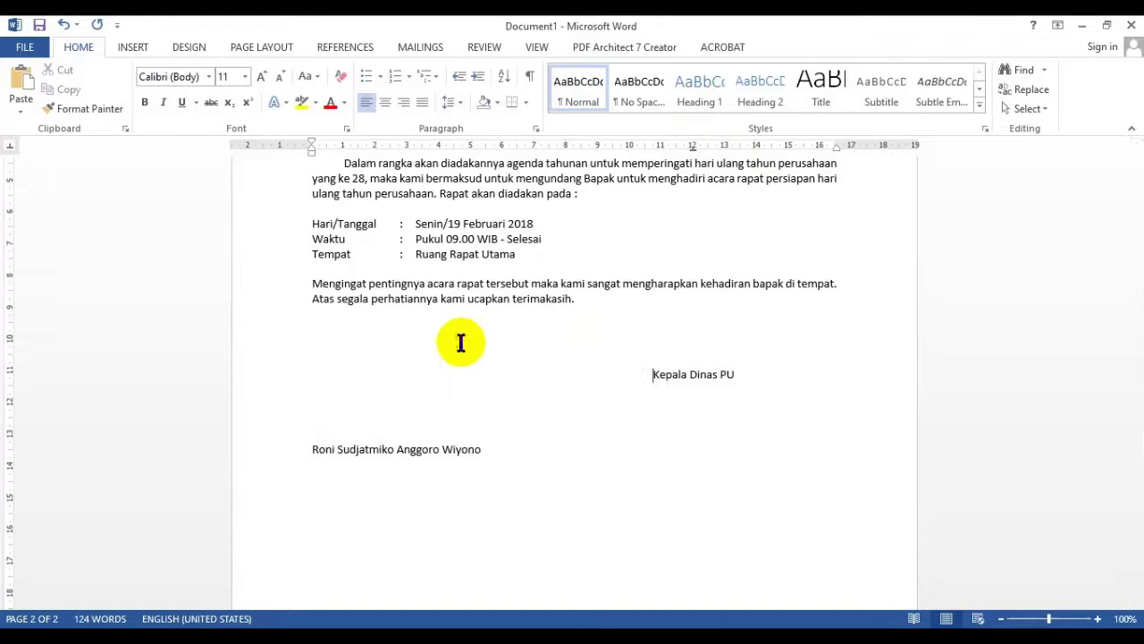
click(313, 450)
key(Tab)
key(Tab)
key(Tab)
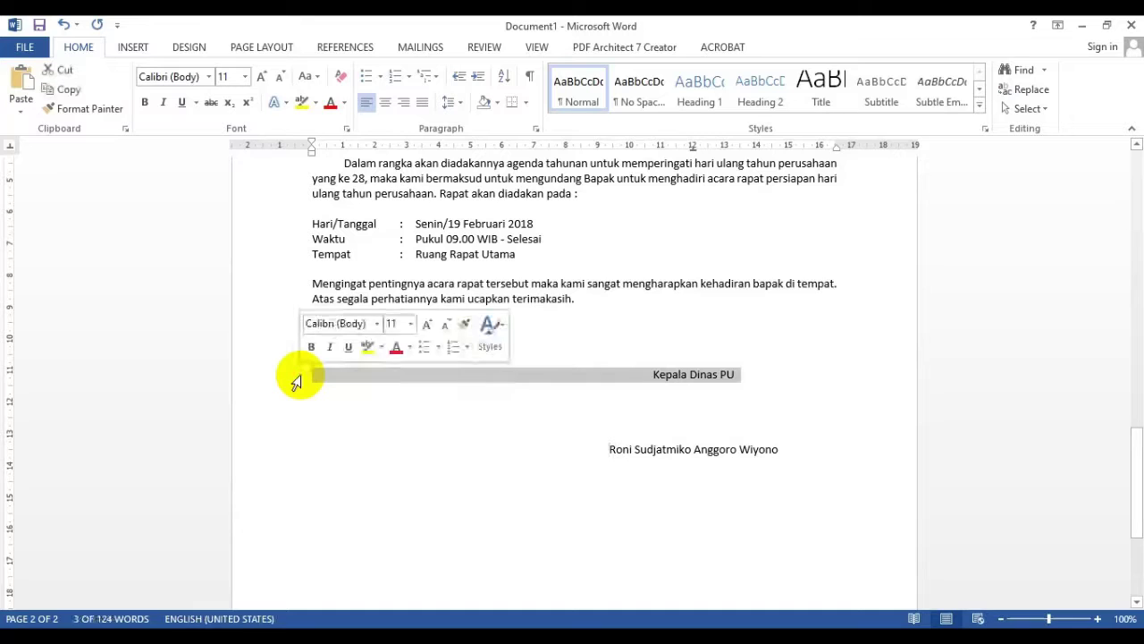
Step: Move the right tab stop for both signature lines from 12 cm to about 13 cm
shift+click(311, 470)
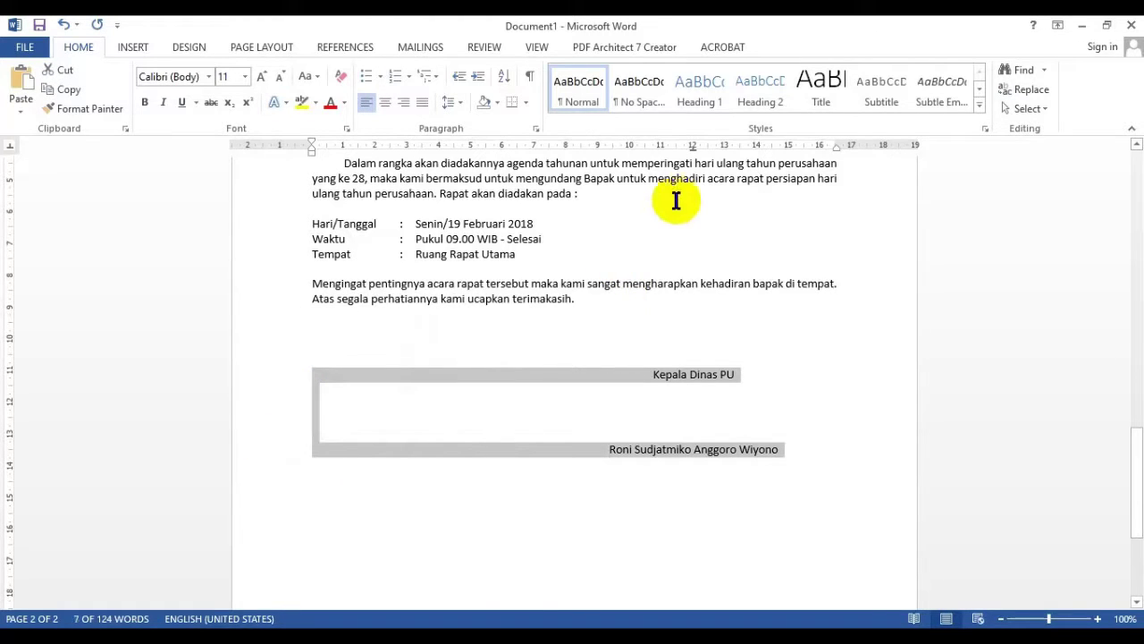
click(695, 146)
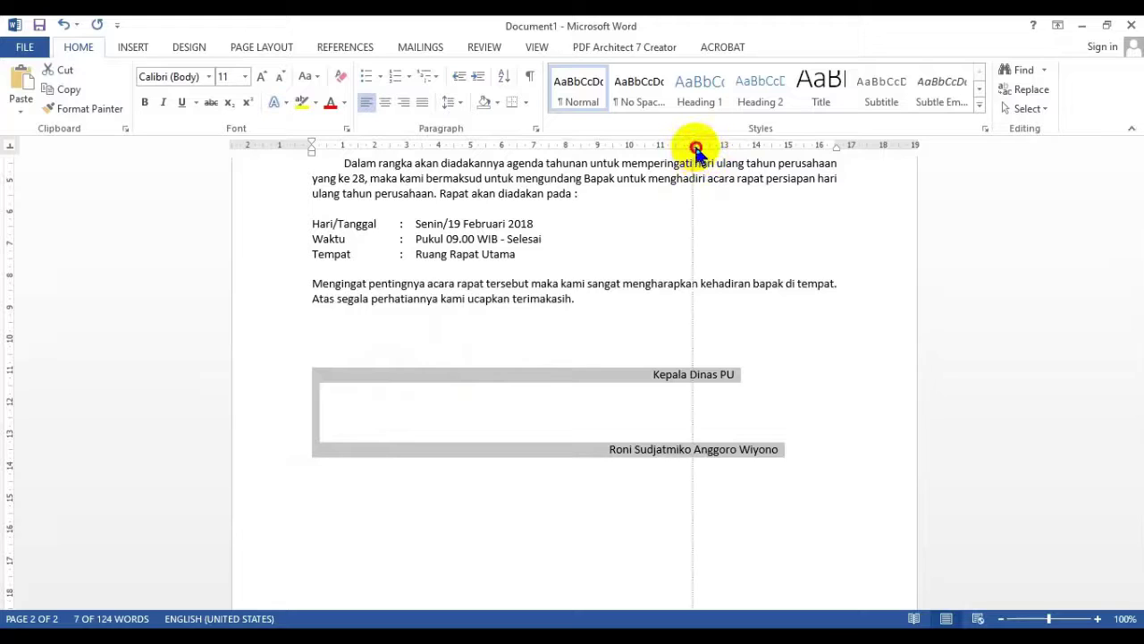
drag(694, 146, 720, 148)
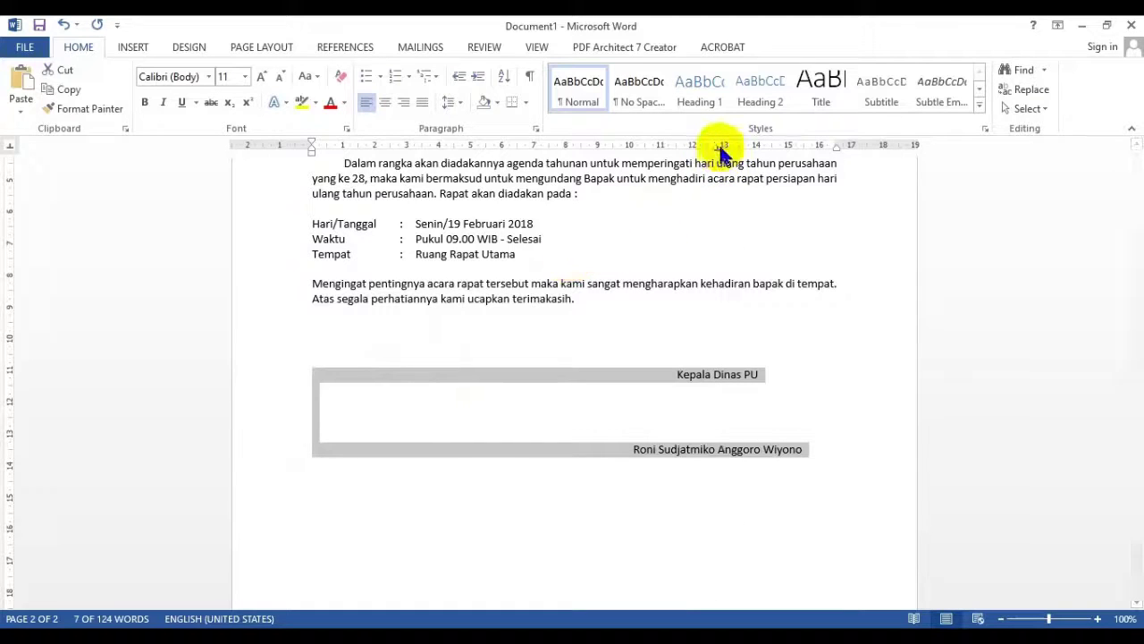
click(688, 260)
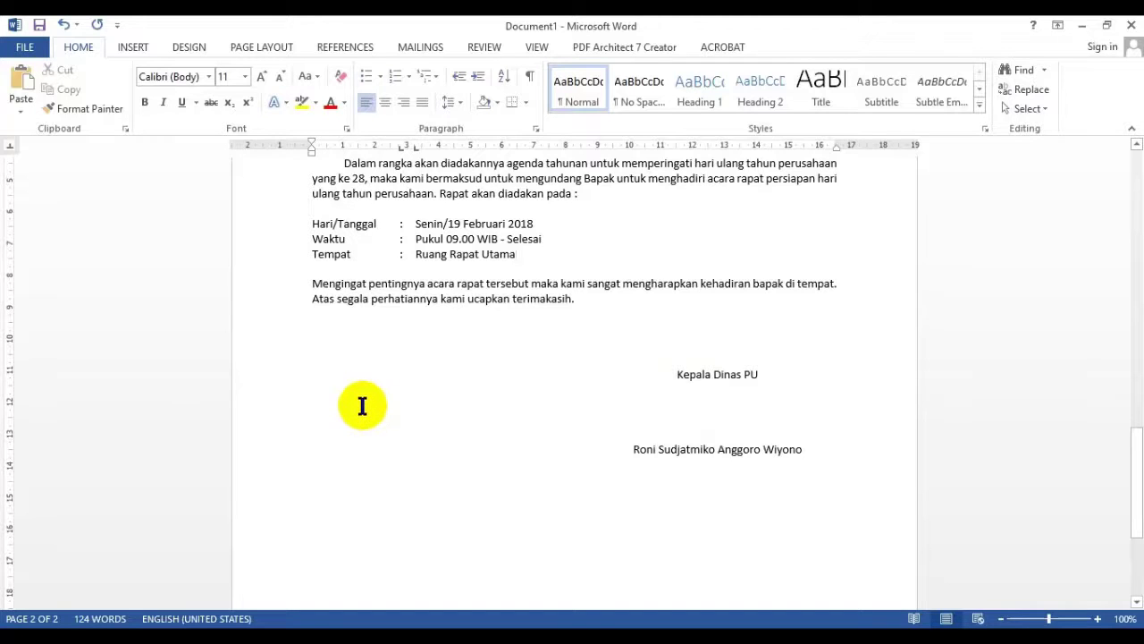
scroll(362, 403, up, 3)
scroll(359, 407, up, 6)
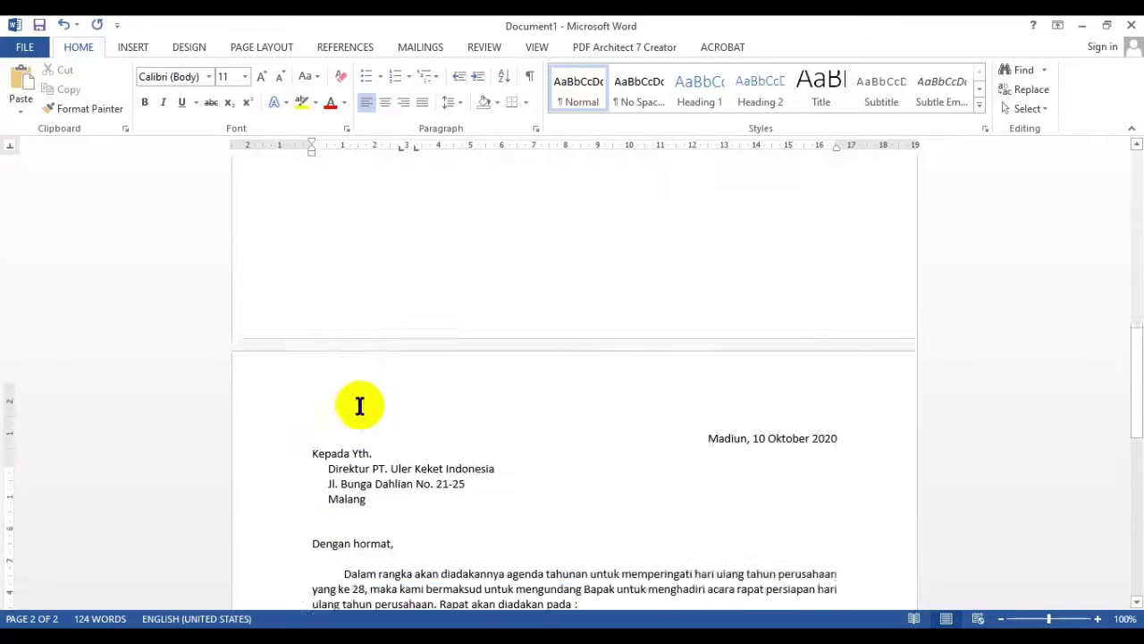
scroll(357, 404, up, 15)
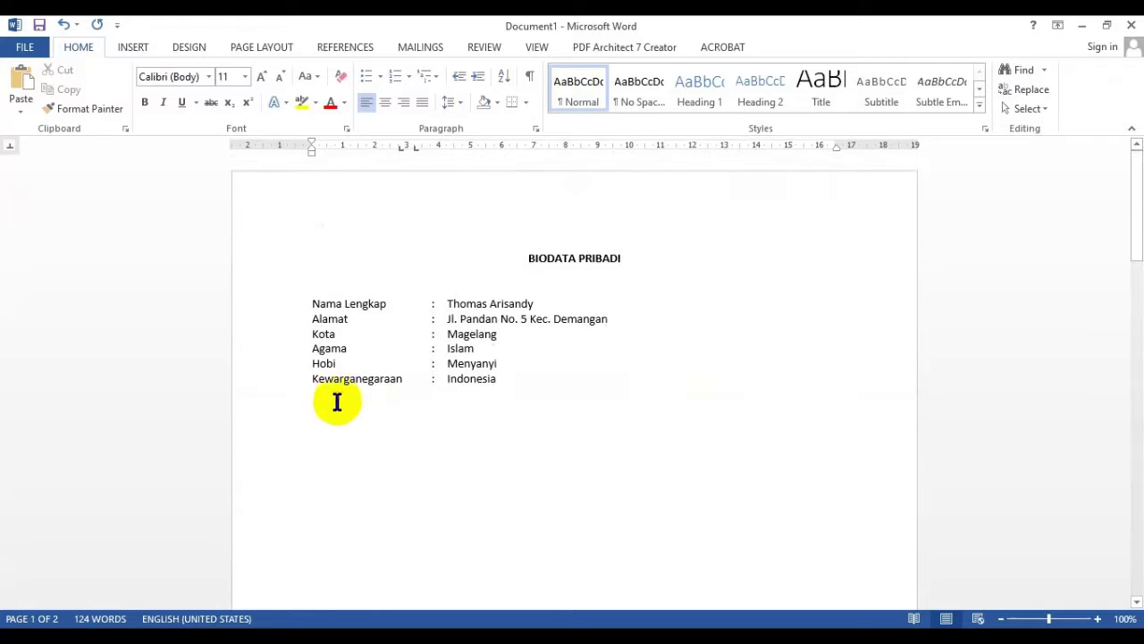
drag(274, 300, 272, 393)
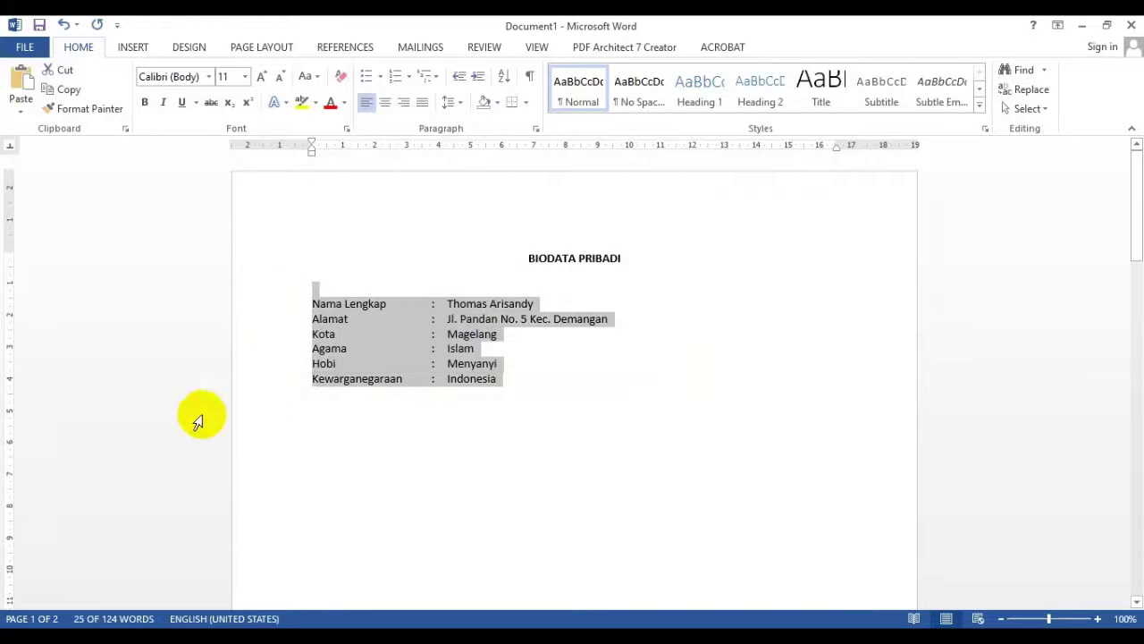
scroll(327, 395, down, 10)
scroll(325, 395, down, 5)
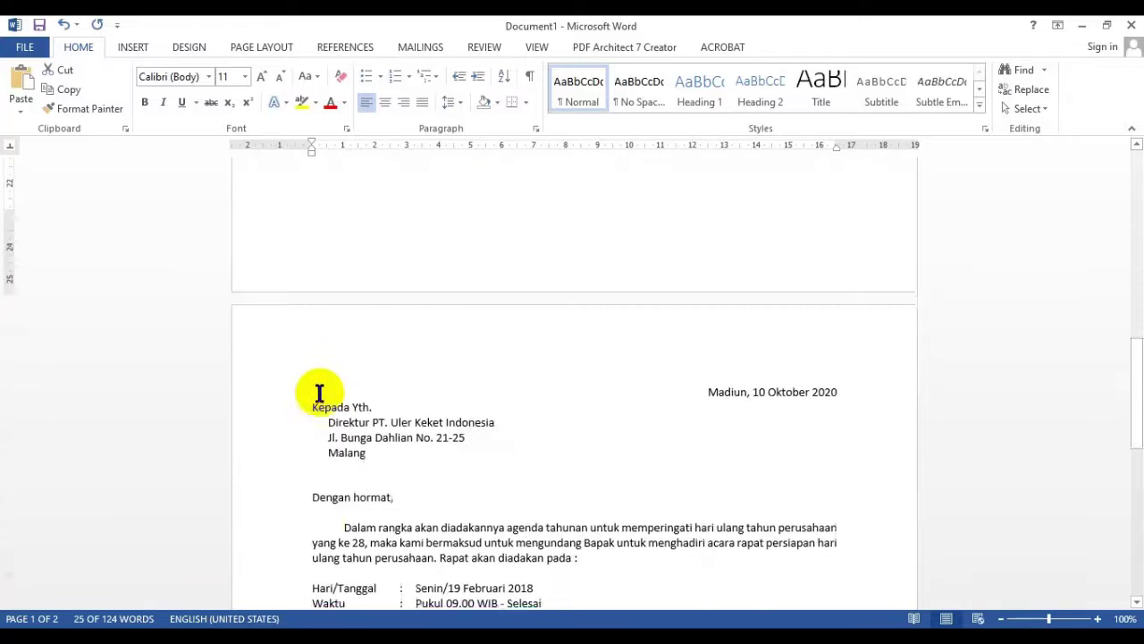
scroll(320, 394, down, 5)
scroll(316, 394, down, 5)
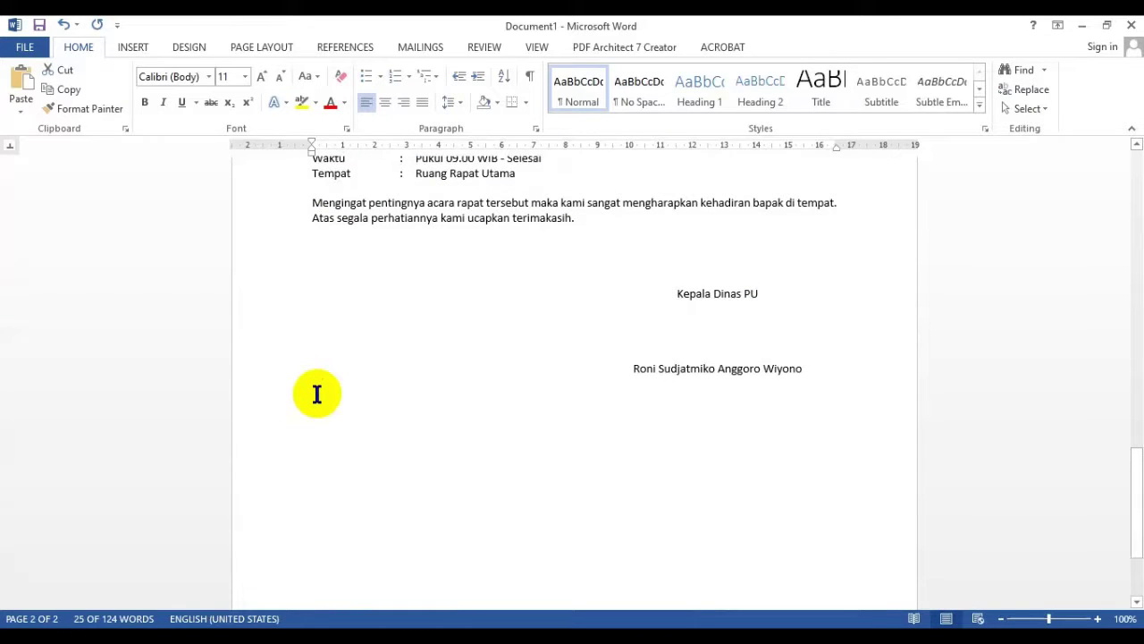
click(536, 450)
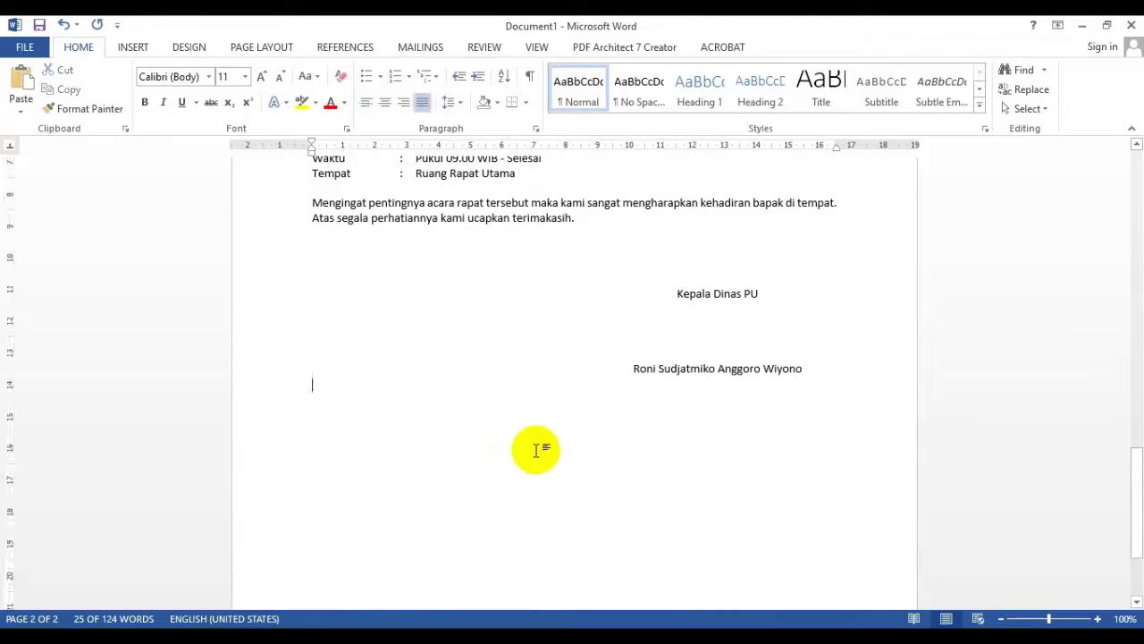
scroll(536, 450, down, 3)
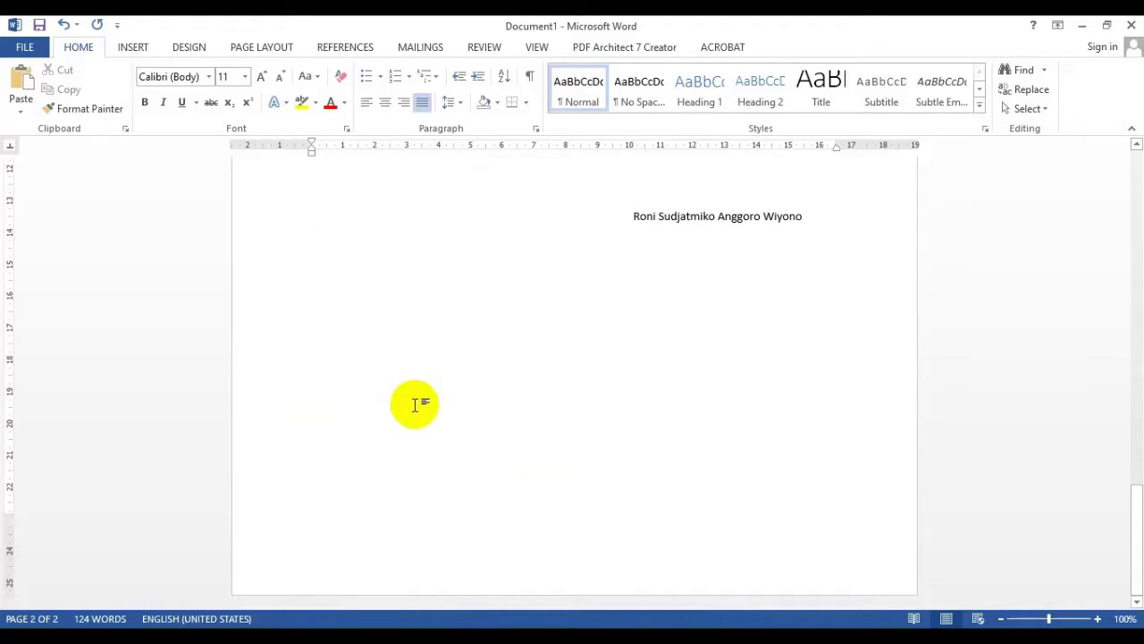
Step: Insert a page break and type 'Tabel Pengeluaran Harian' at the top of page 3
scroll(411, 354, down, 2)
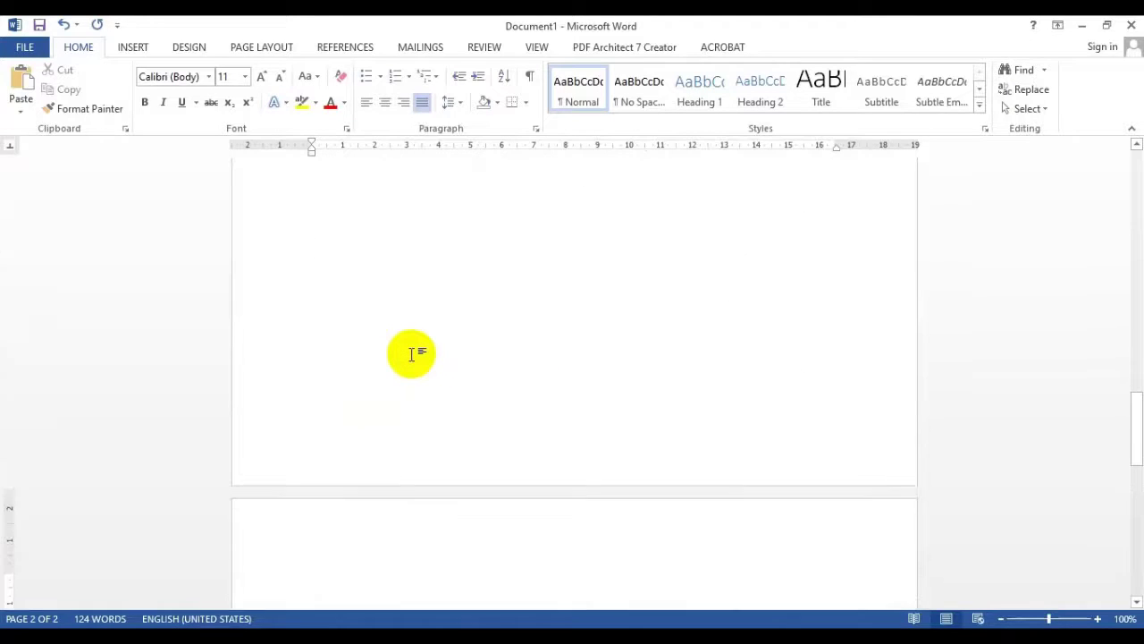
key(ctrl+Return)
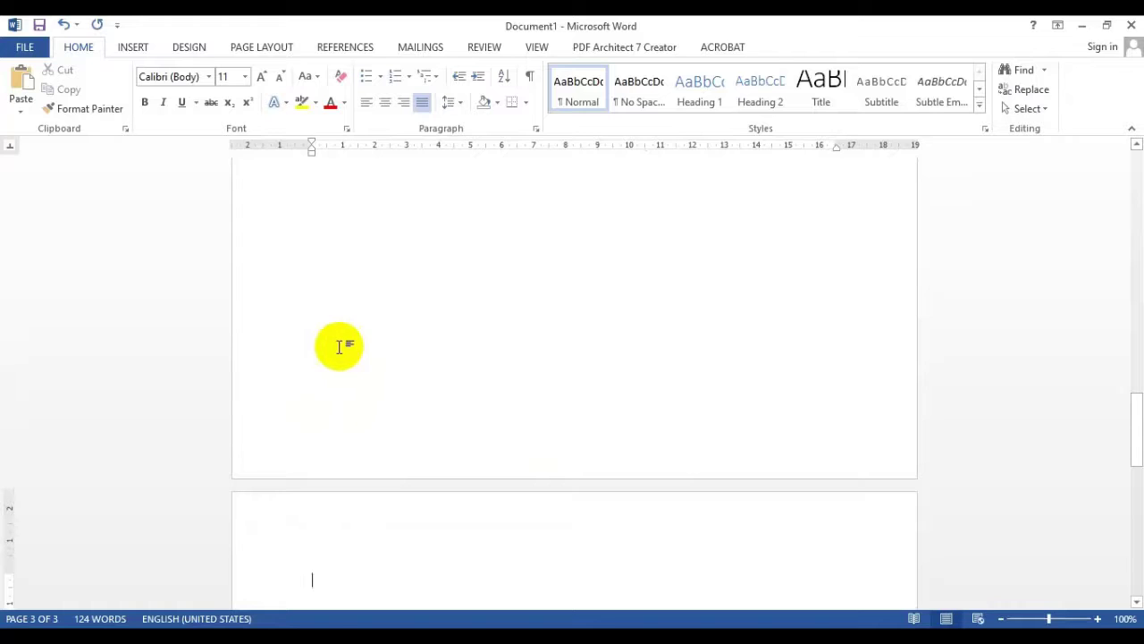
scroll(314, 253, down, 3)
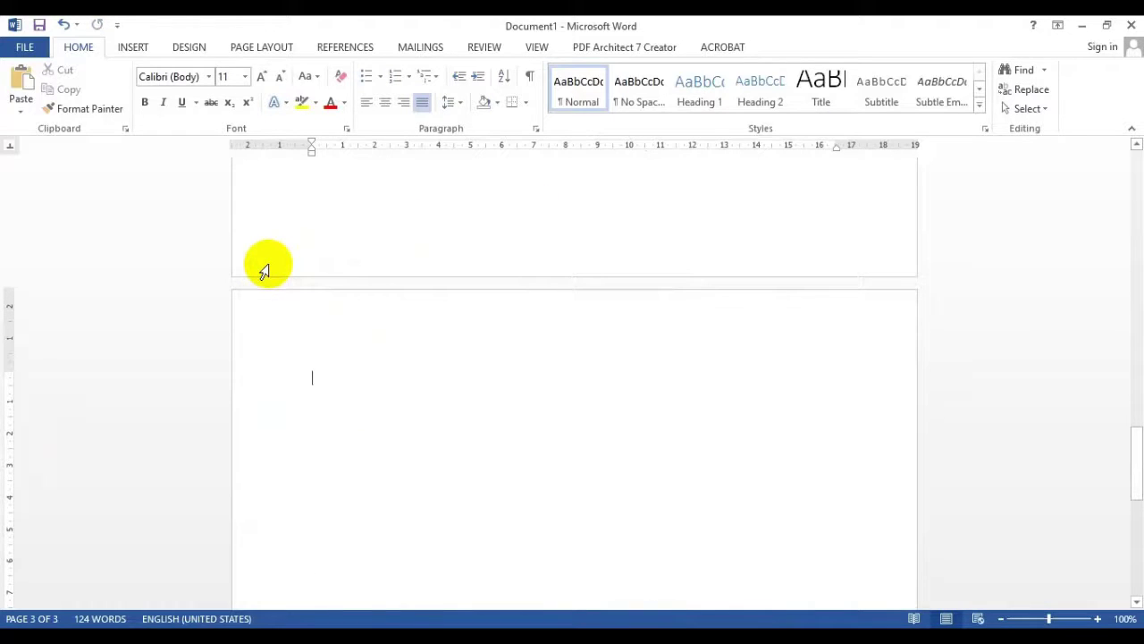
text(Tabel Pengelu)
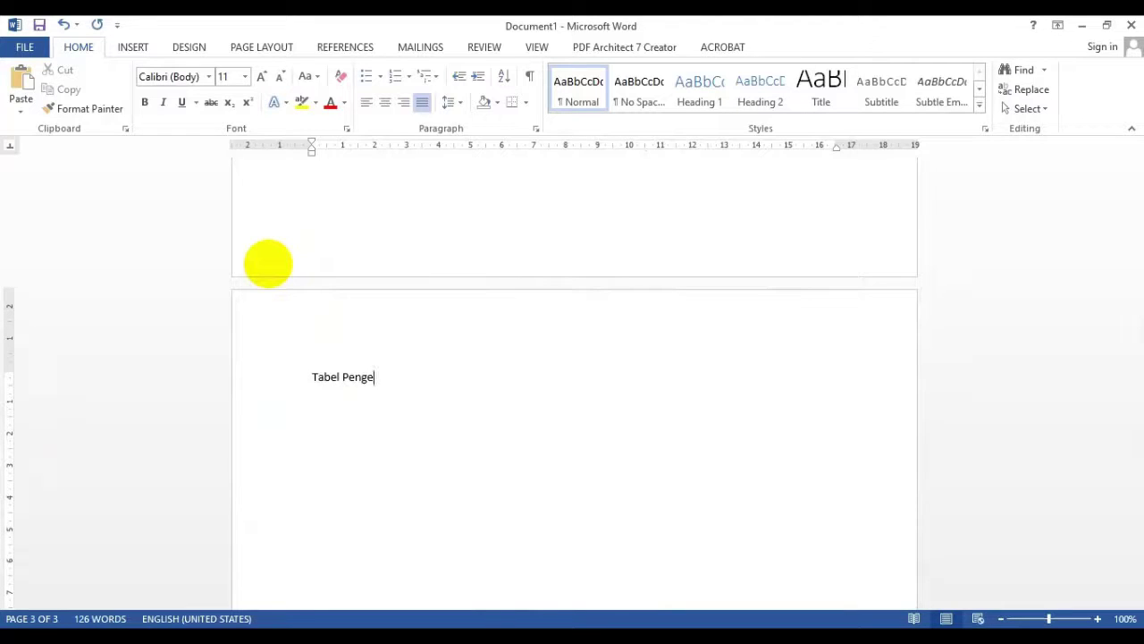
text(aran H)
text(arian)
Step: Make the title bold and centred, then move to the line below it
key(shift+End)
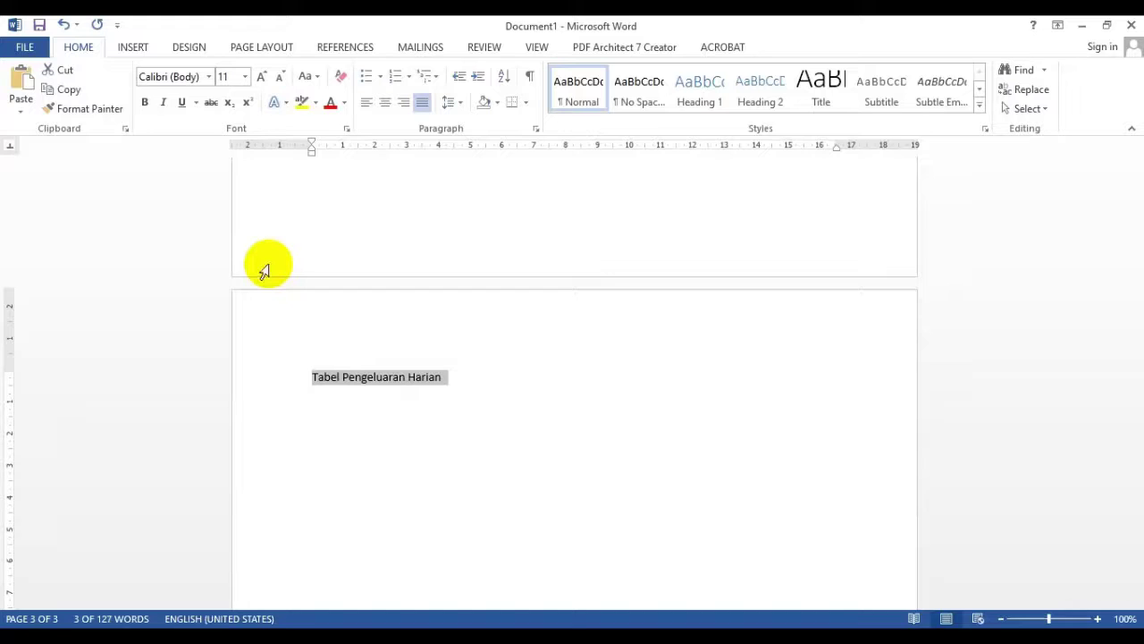
key(ctrl+b)
key(ctrl+e)
click(382, 435)
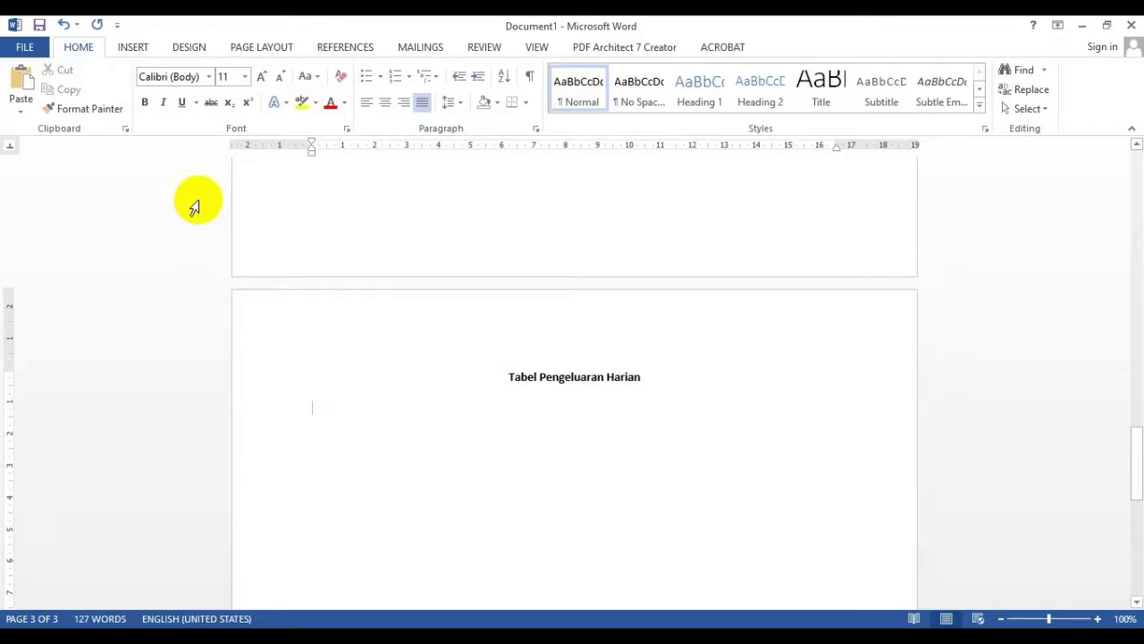
click(135, 49)
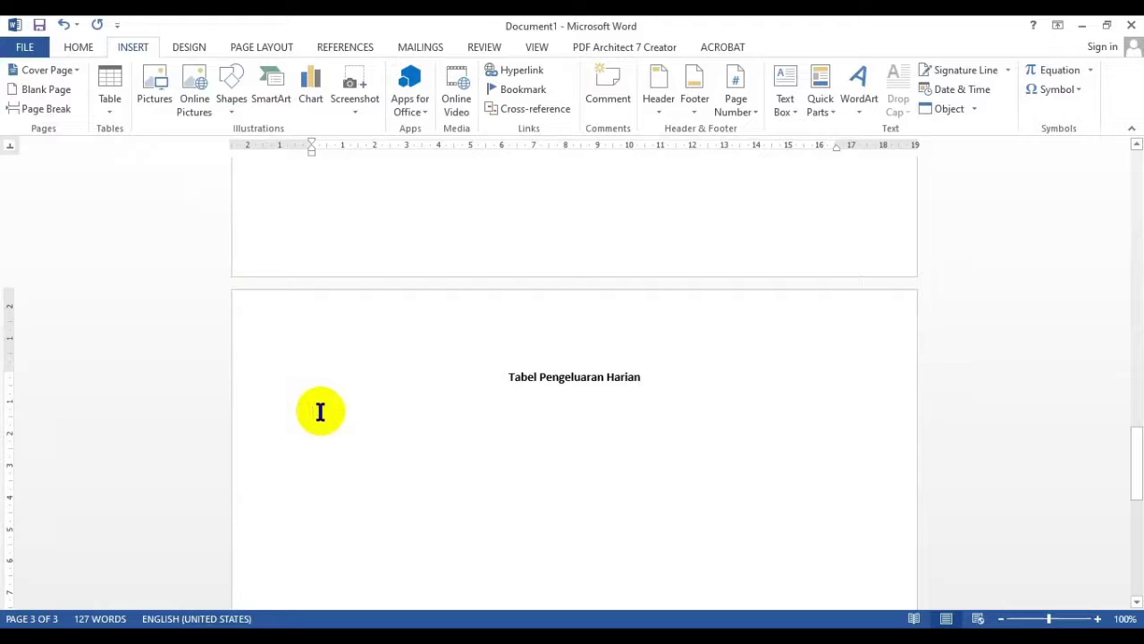
Step: Type equals signs under the title, then undo the automatic double border line
double_click(320, 411)
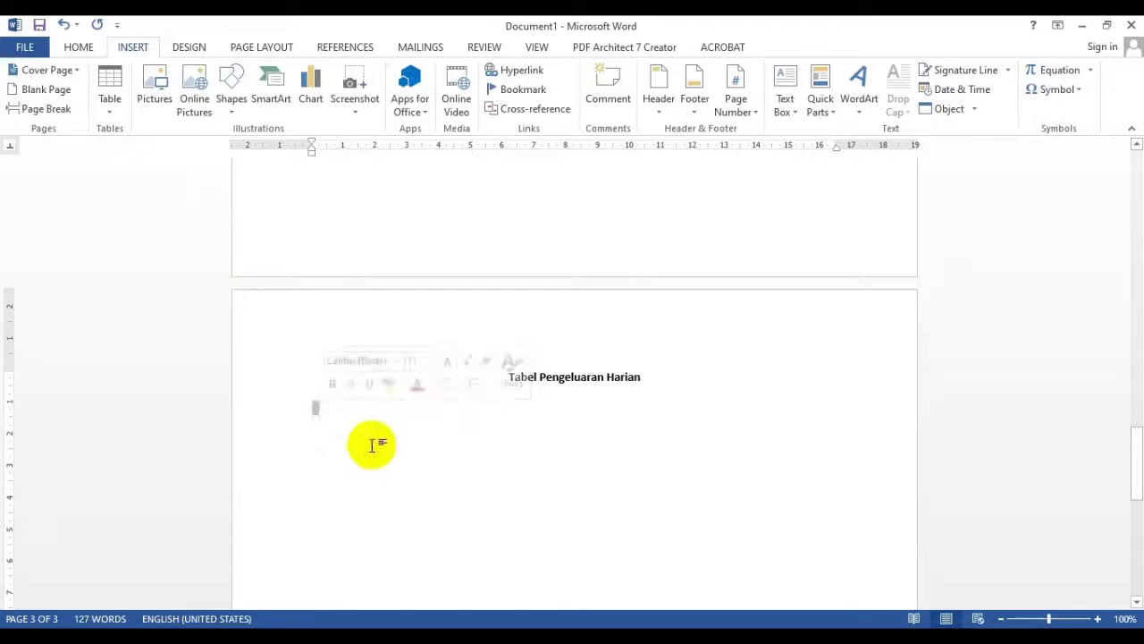
click(350, 430)
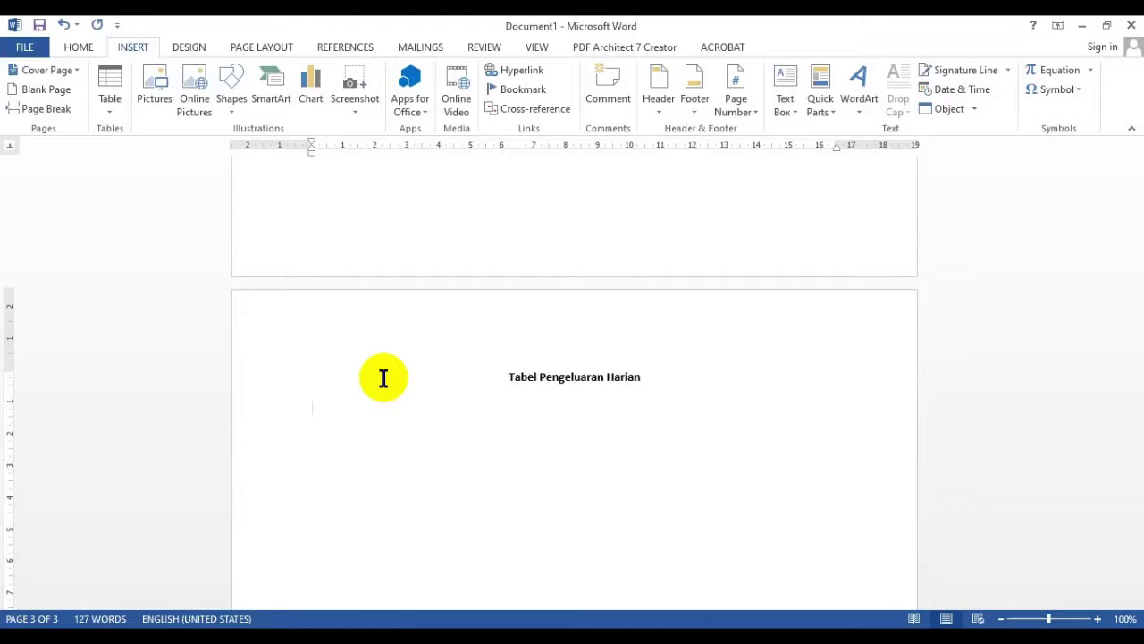
text(-)
key(BackSpace)
text(=====)
key(Return)
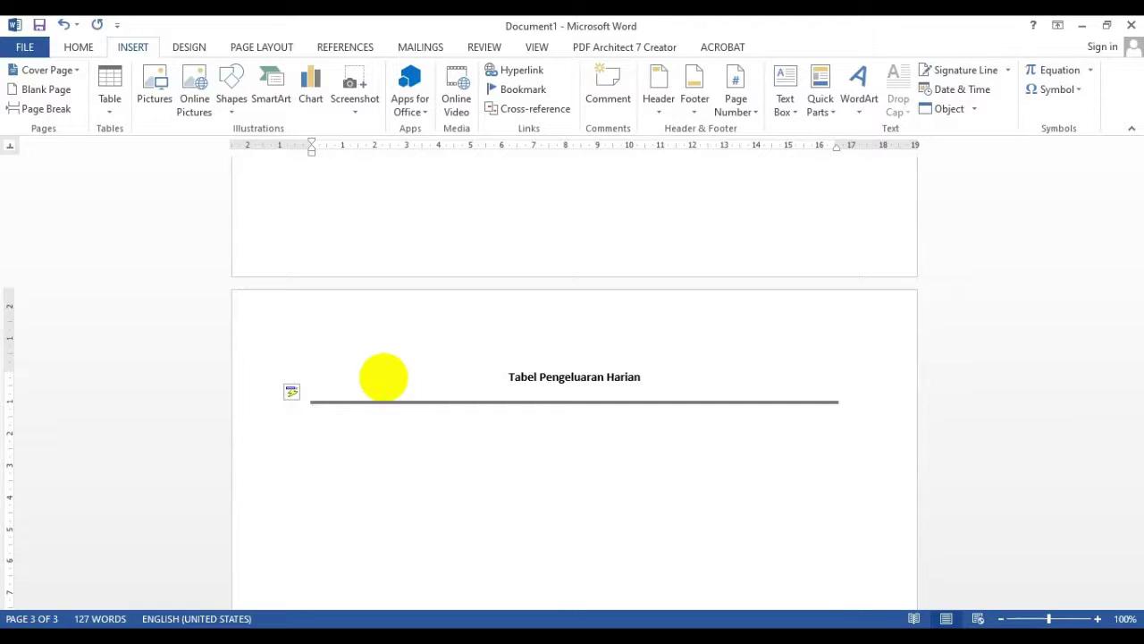
key(ctrl+z)
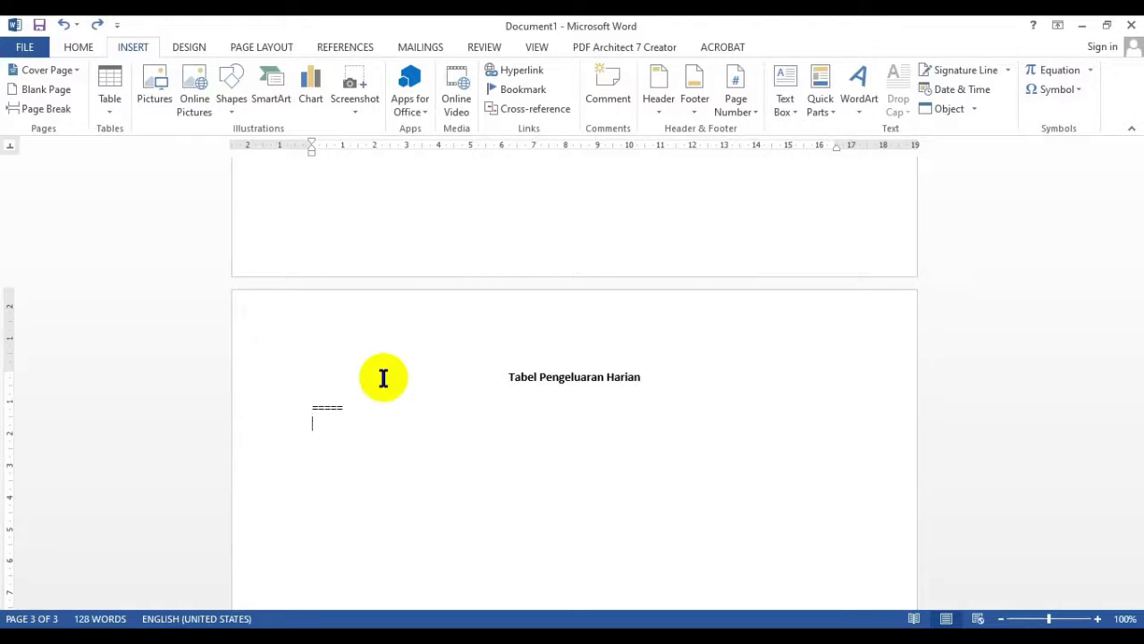
Step: Retype the '======' line, undo its auto border again, and remove the empty line below
key(BackSpace)
key(BackSpace)
key(BackSpace)
key(BackSpace)
text(====)
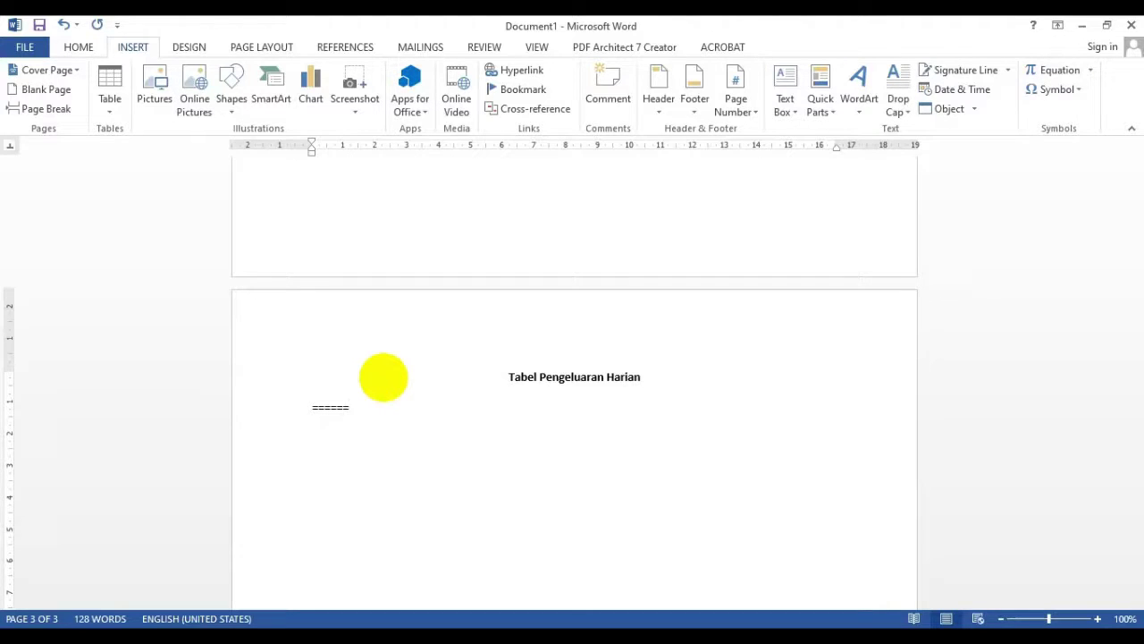
key(Return)
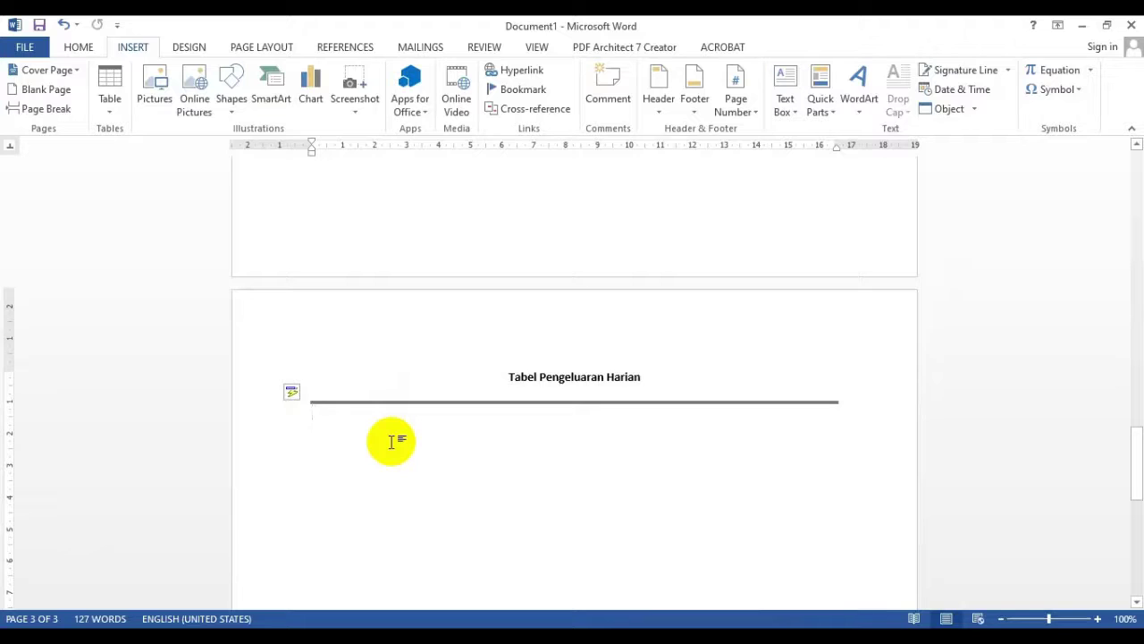
key(ctrl+z)
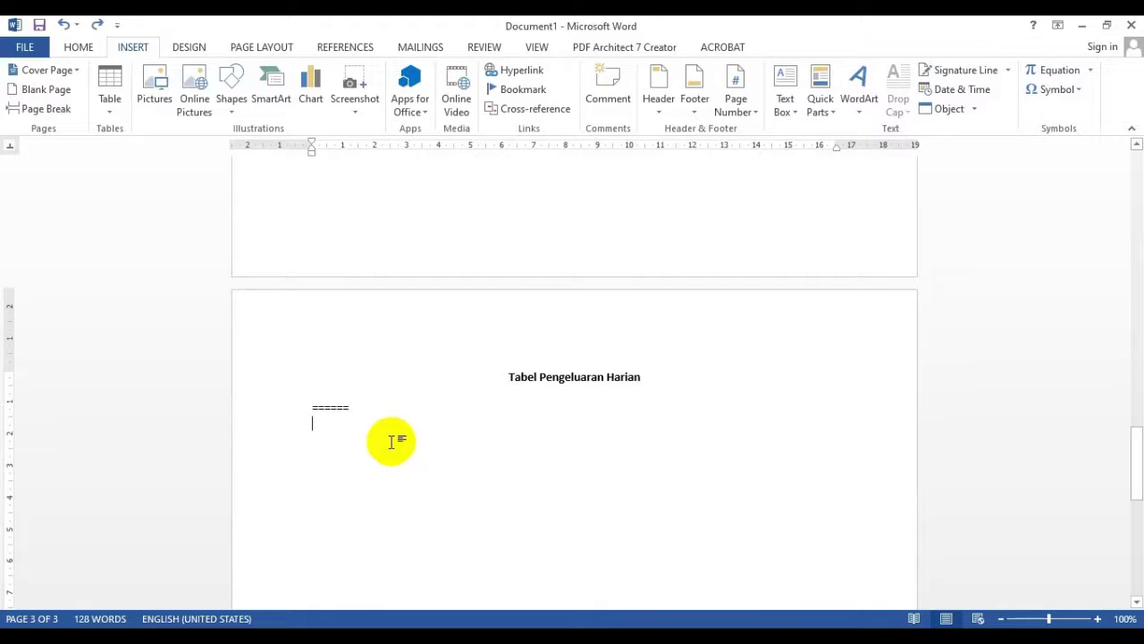
key(BackSpace)
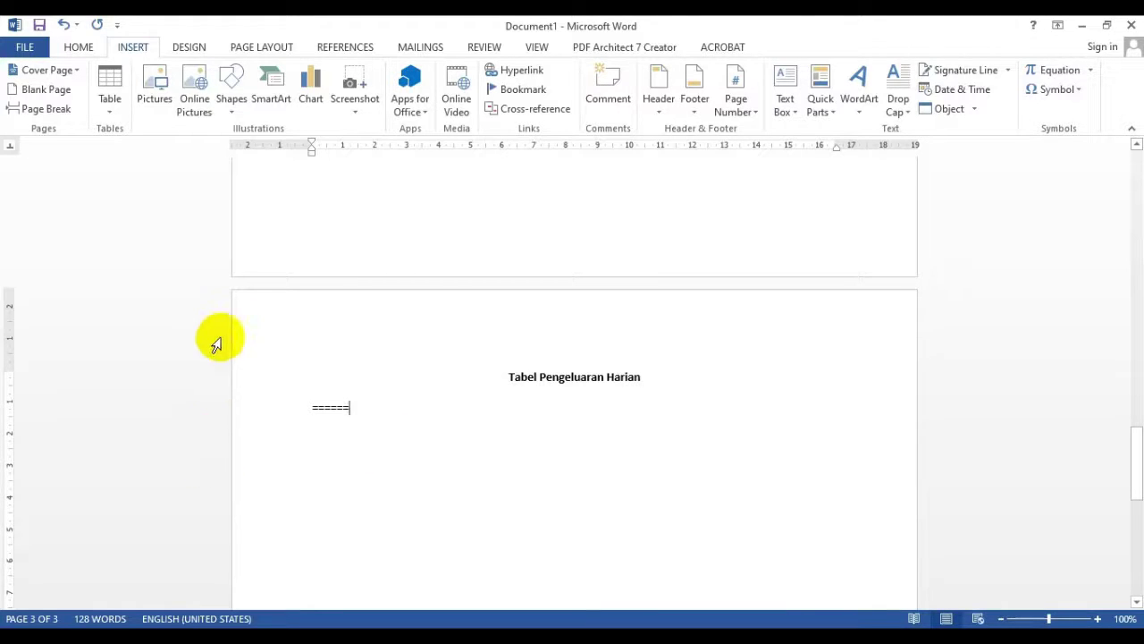
Step: Place the insertion point at the end of the '======' line
click(85, 48)
scroll(190, 47, down, 1)
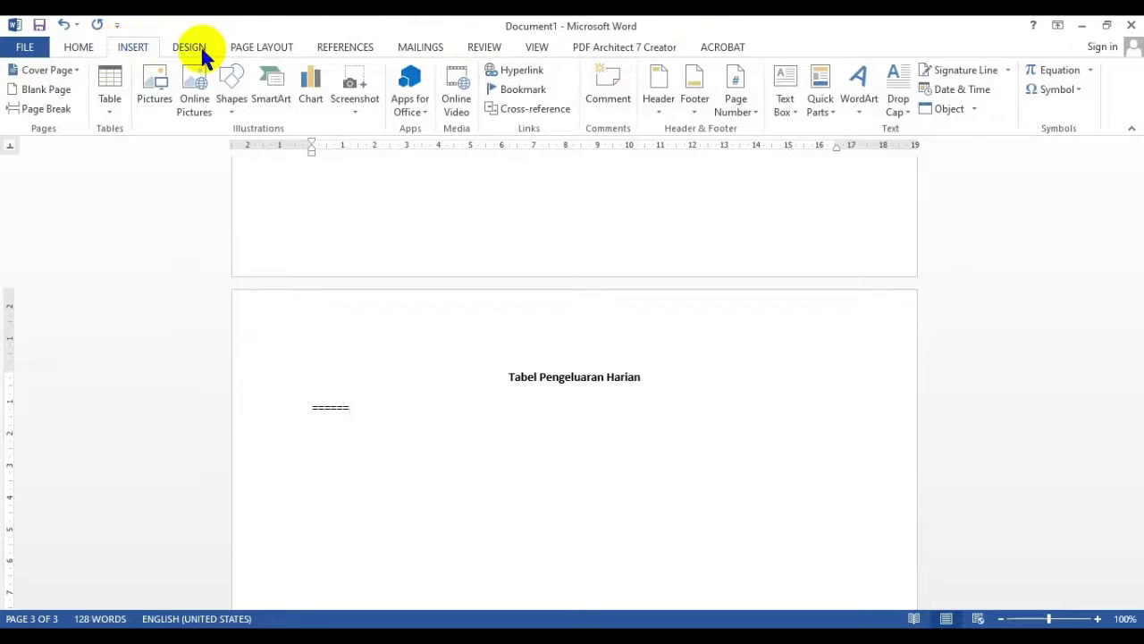
scroll(215, 52, down, 1)
scroll(286, 51, down, 1)
scroll(268, 51, down, 1)
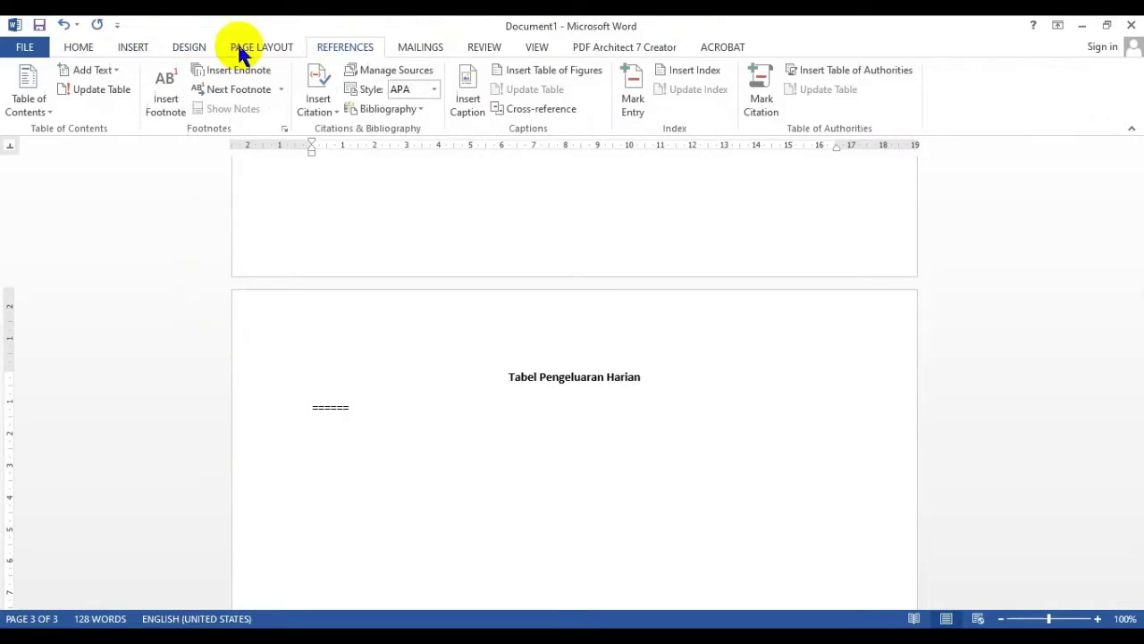
click(80, 48)
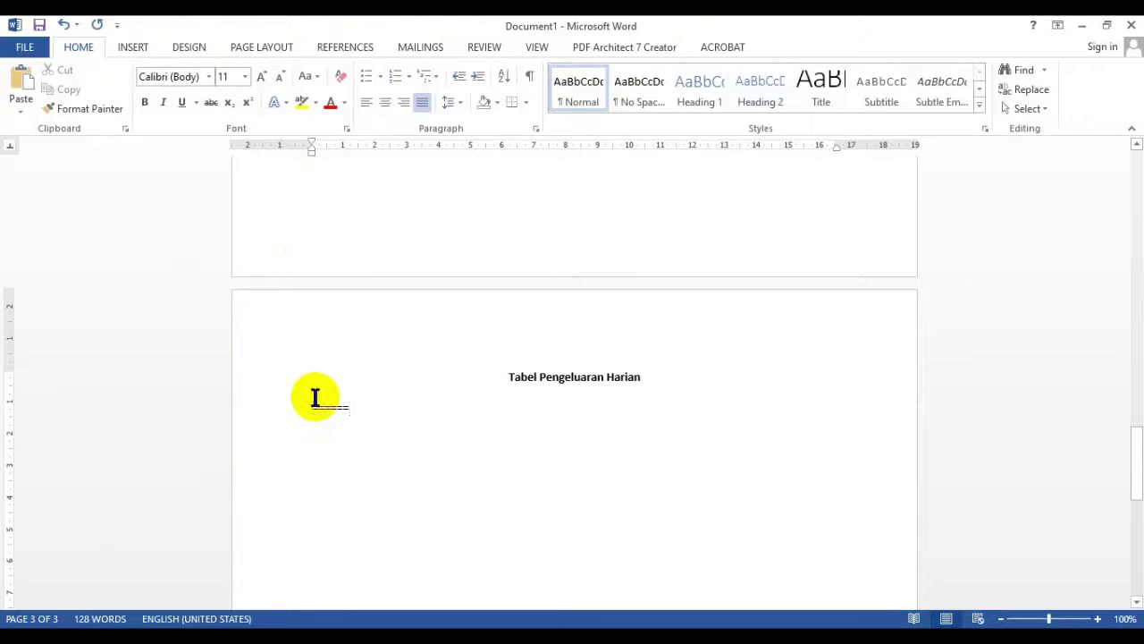
click(289, 411)
click(432, 398)
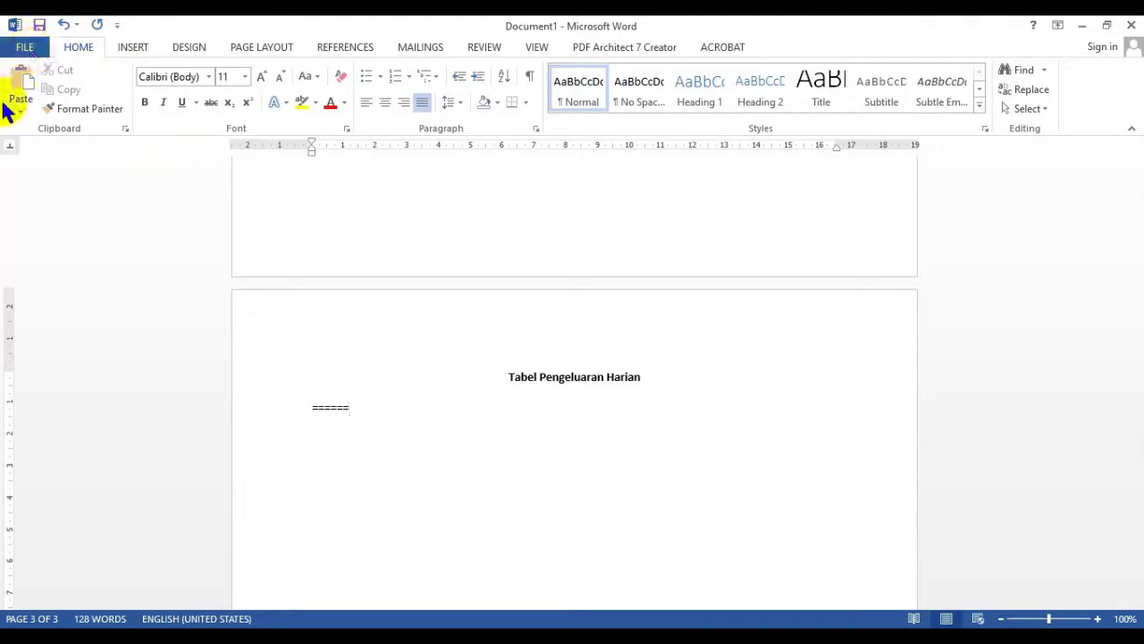
Step: Look through the ribbon tabs for AutoFormat settings, then go to the File backstage
click(538, 47)
click(488, 49)
click(427, 49)
click(342, 49)
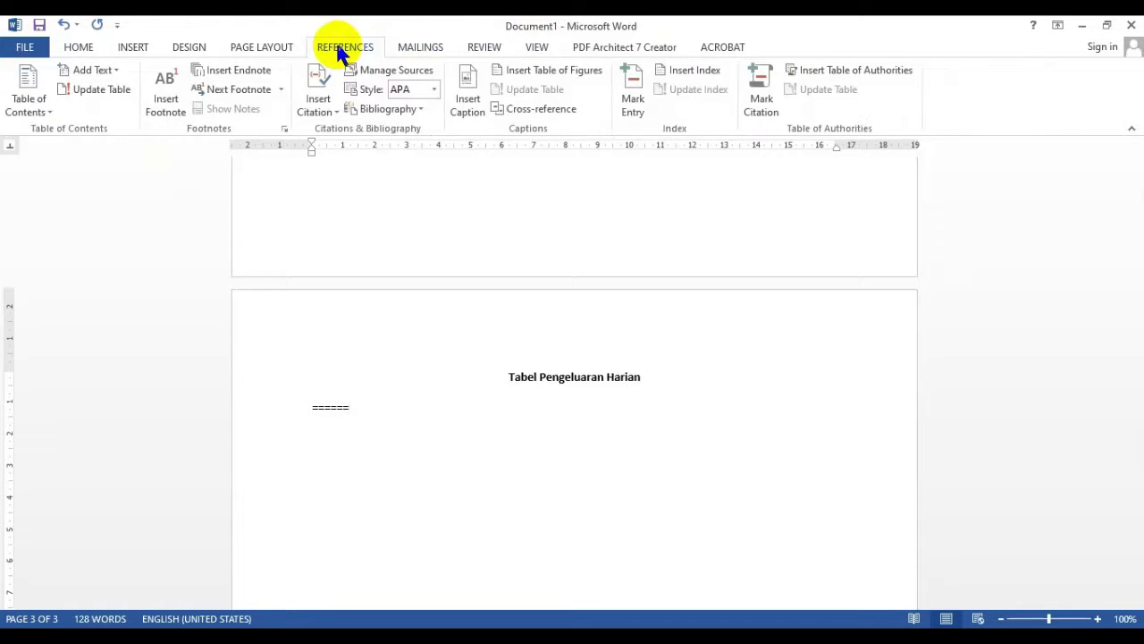
click(79, 47)
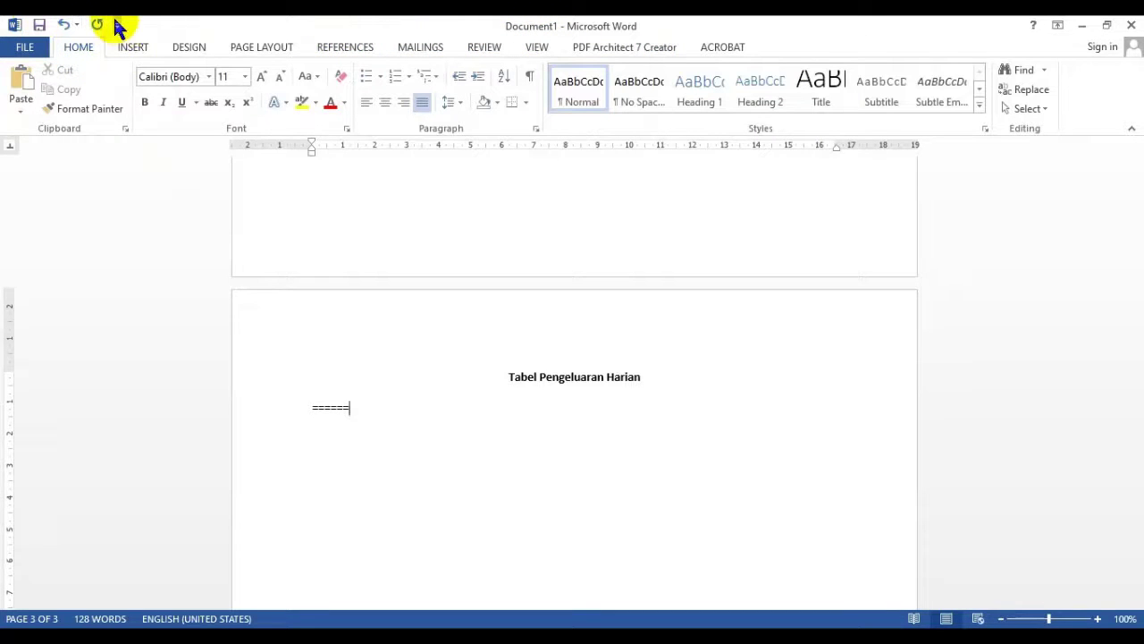
click(25, 47)
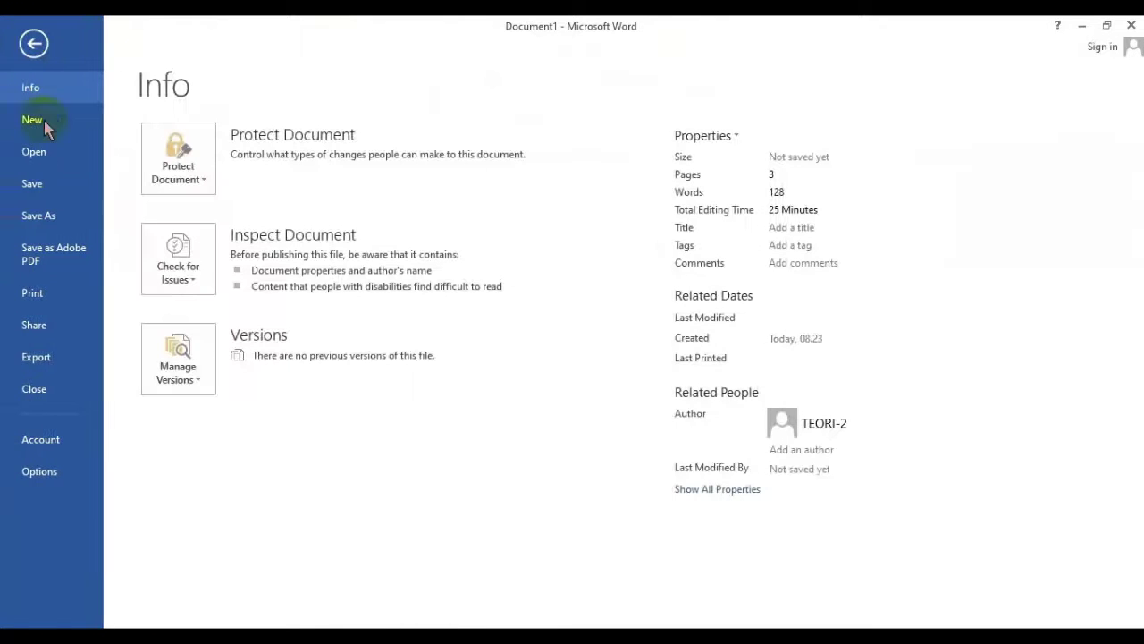
Step: In Word Options, show All Commands for the Quick Access Toolbar
click(37, 474)
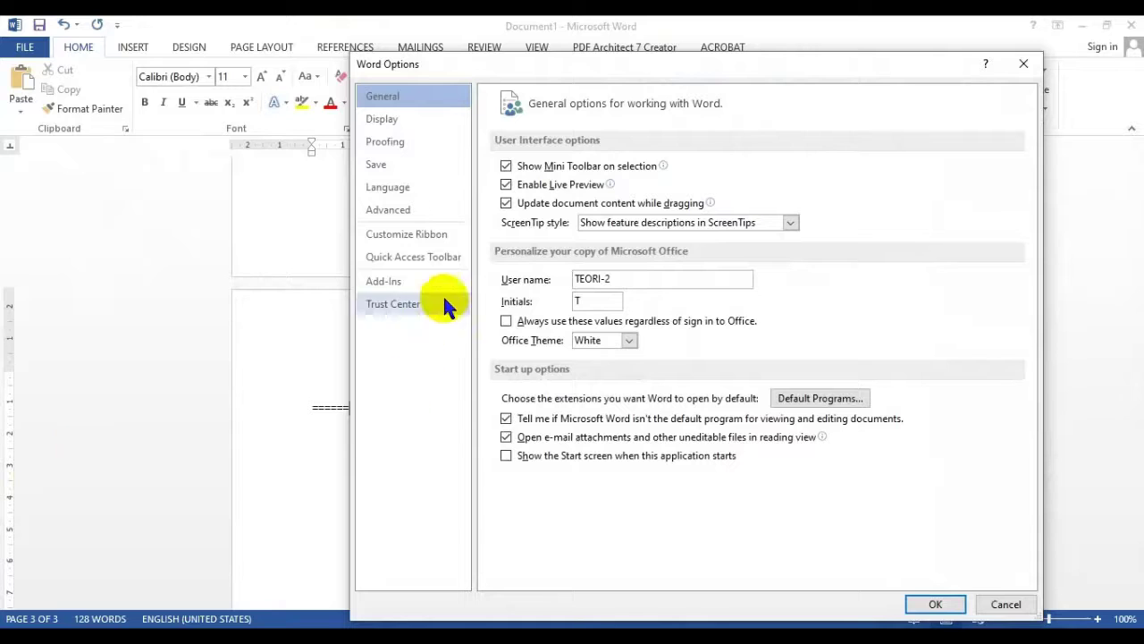
click(426, 258)
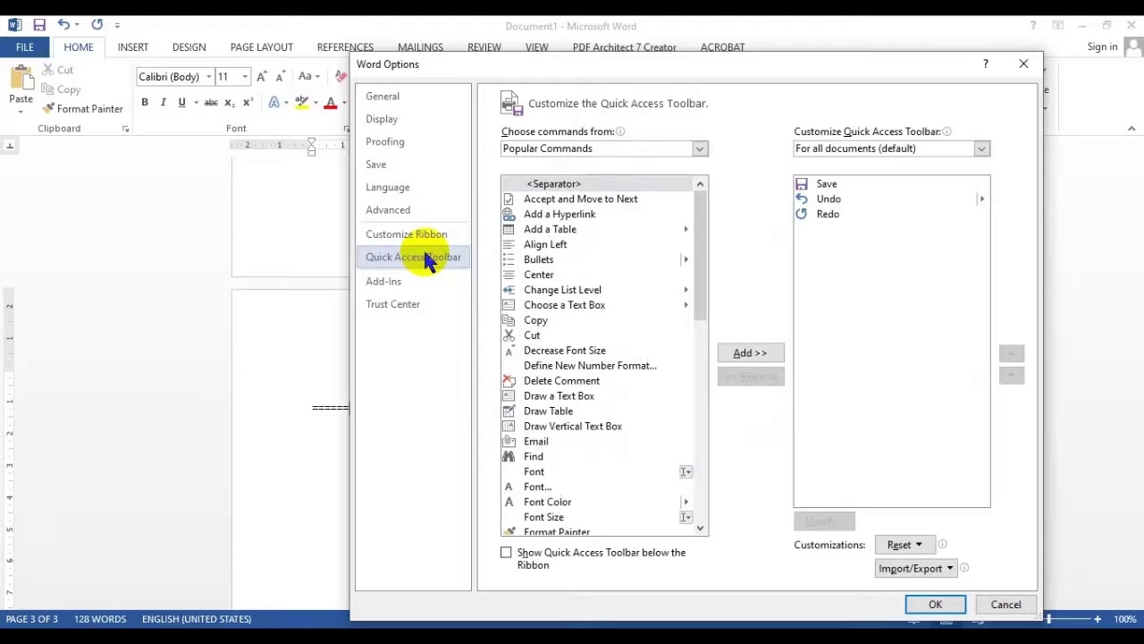
click(699, 149)
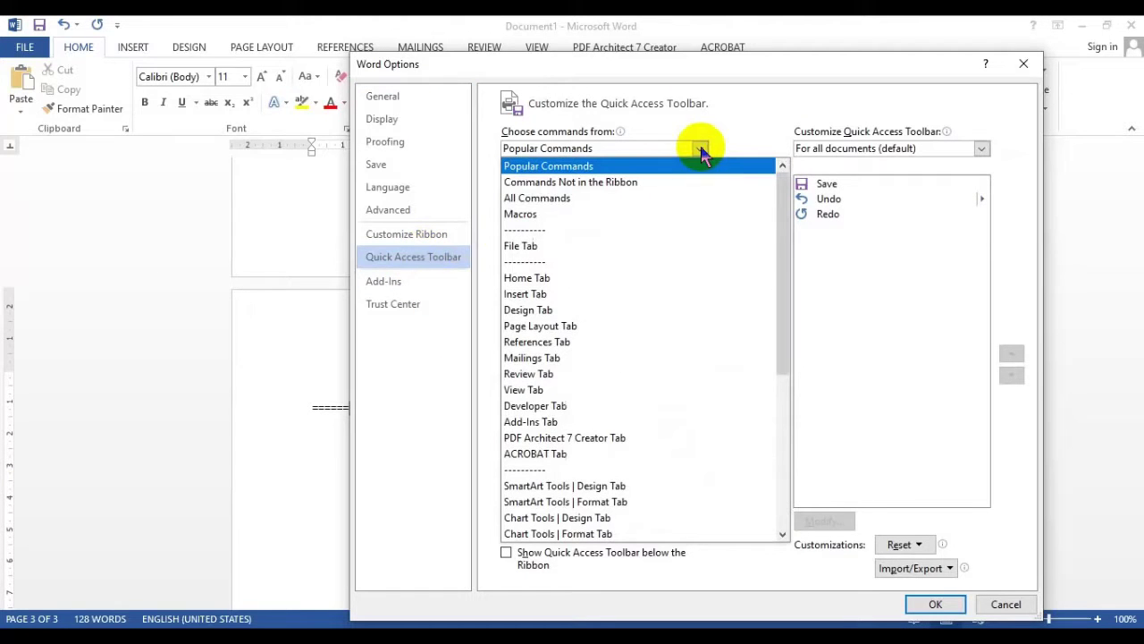
click(539, 203)
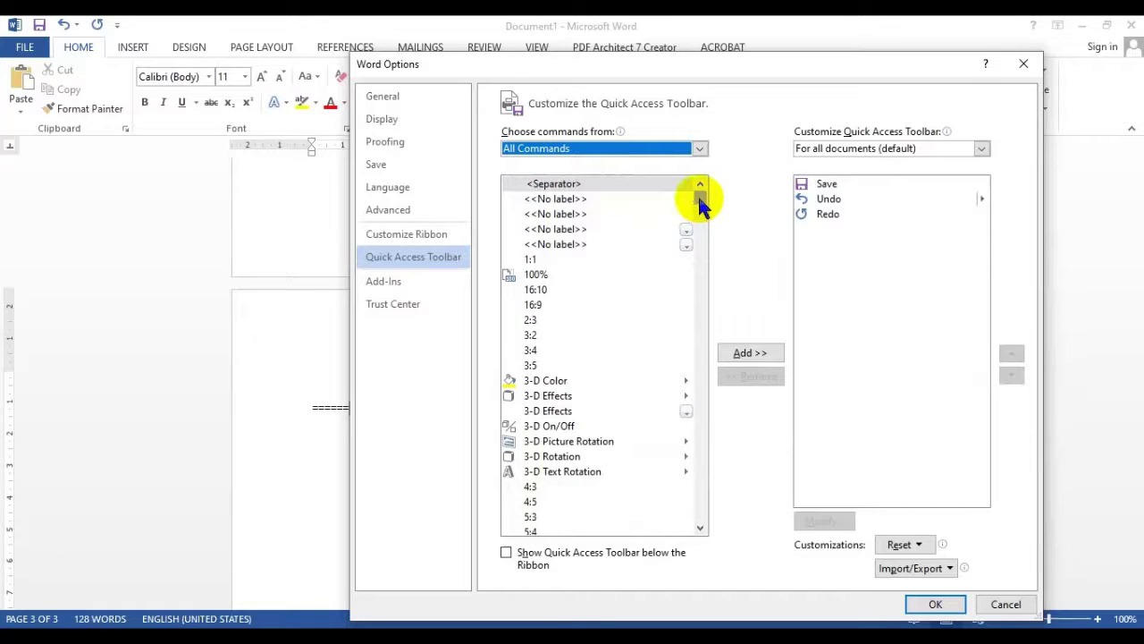
Step: Add 'AutoFormat As You Type...' to the Quick Access Toolbar and confirm with OK
drag(701, 204, 706, 215)
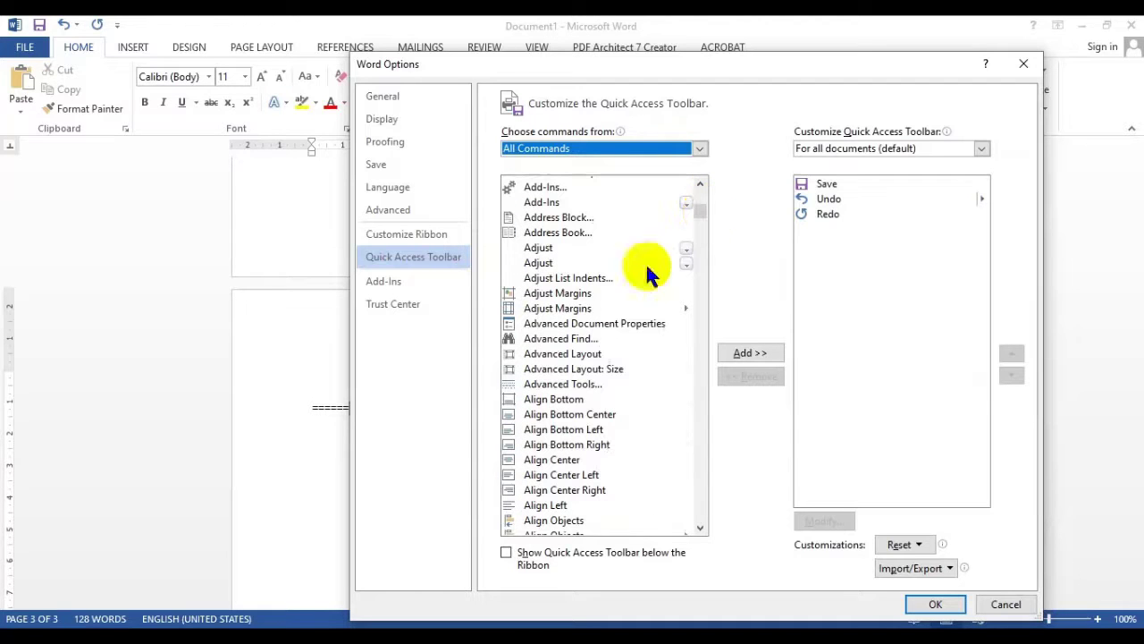
scroll(537, 335, down, 7)
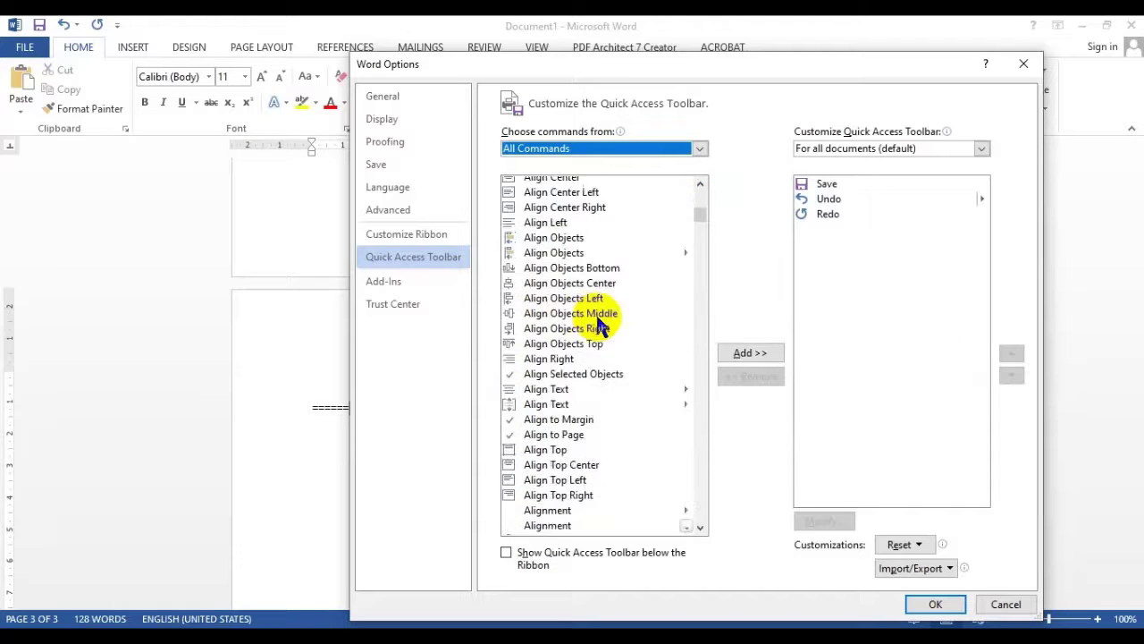
scroll(600, 325, down, 8)
scroll(575, 317, down, 1)
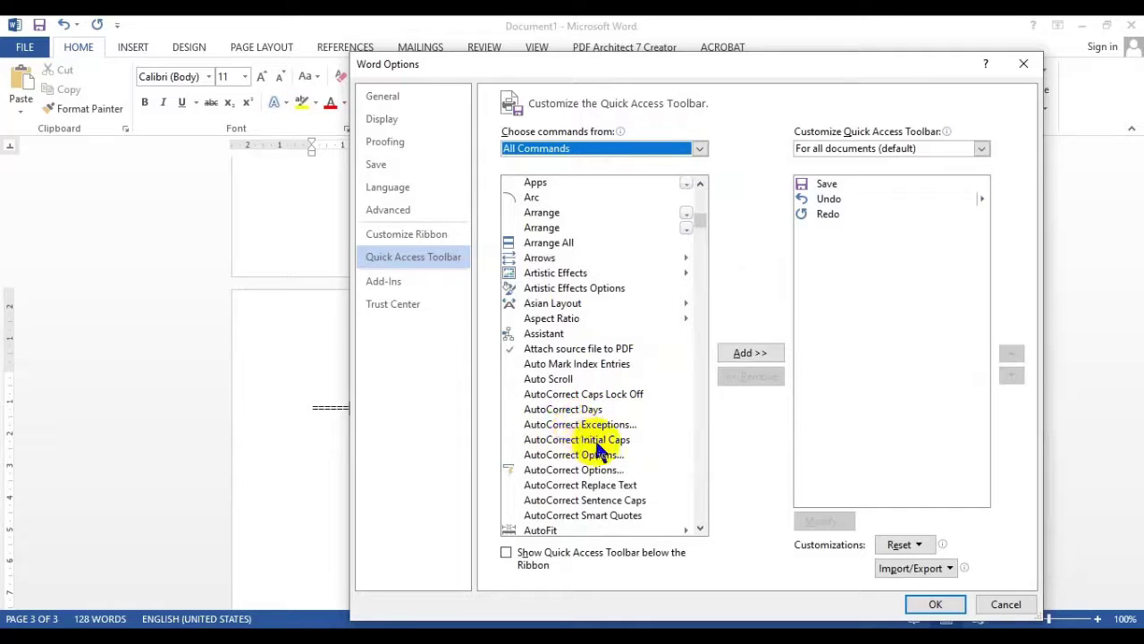
scroll(590, 452, down, 4)
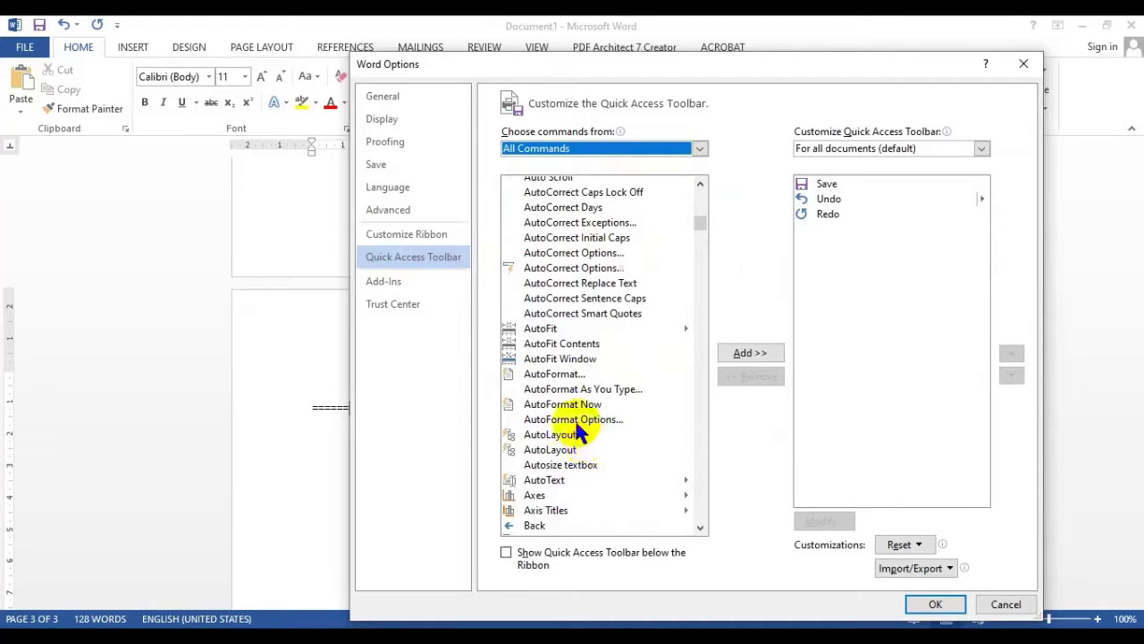
click(601, 390)
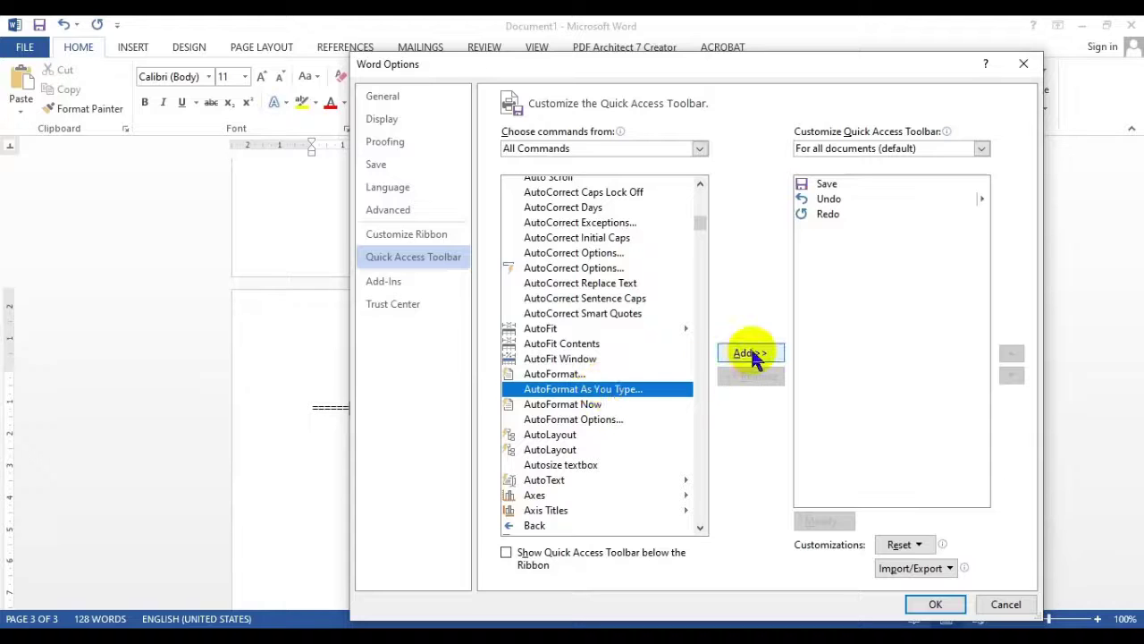
click(751, 354)
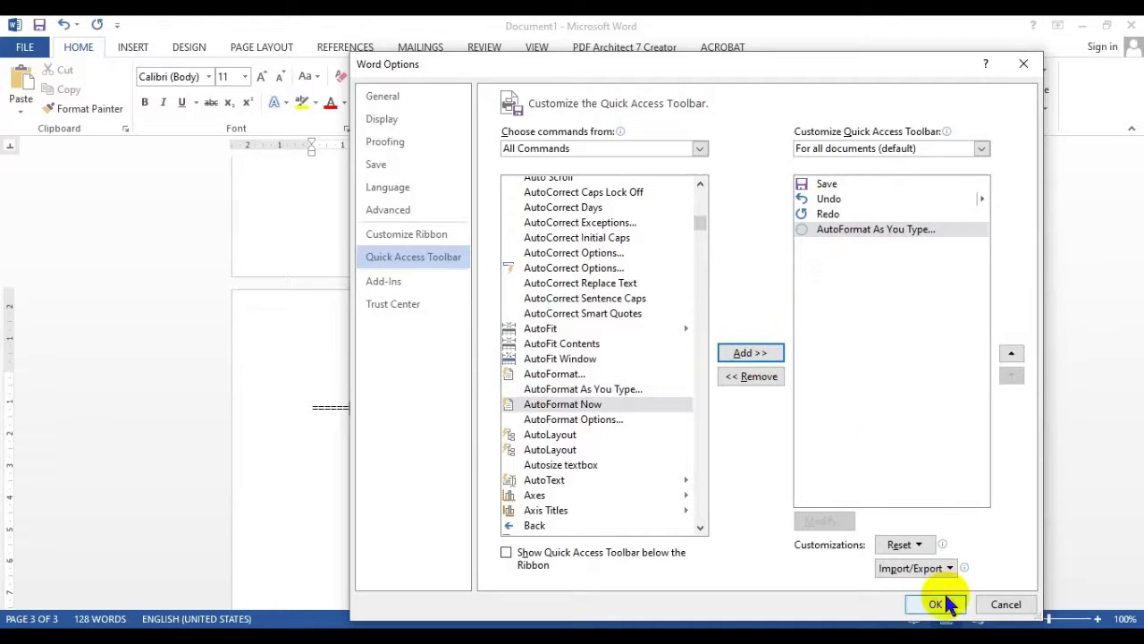
click(937, 602)
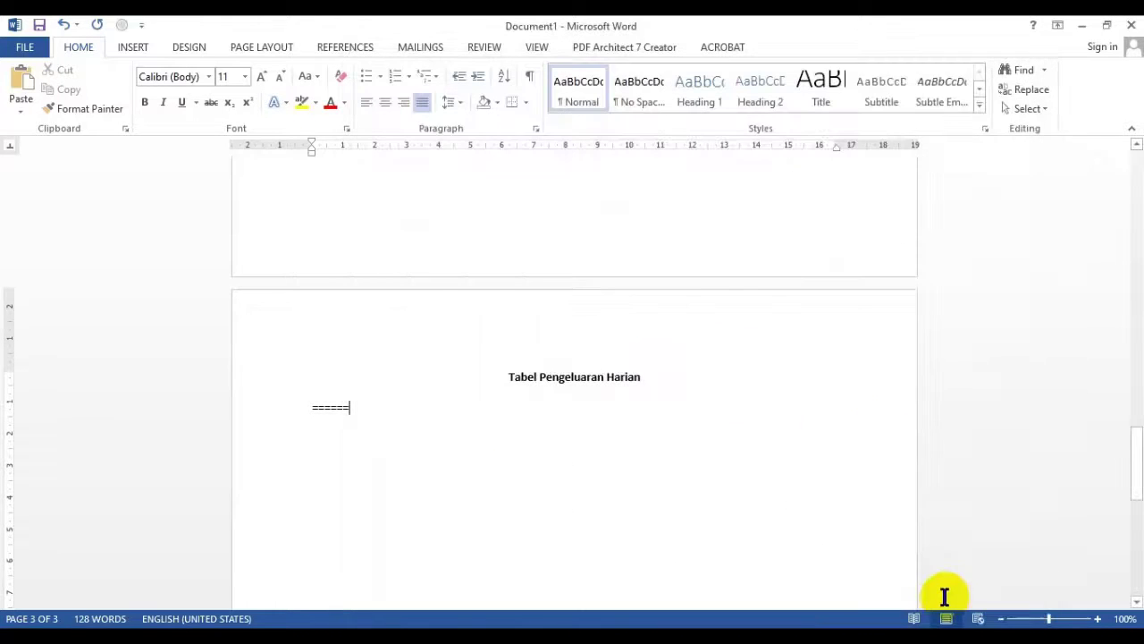
Step: Toggle the Border lines AutoFormat option and start a new line after '======'
click(124, 30)
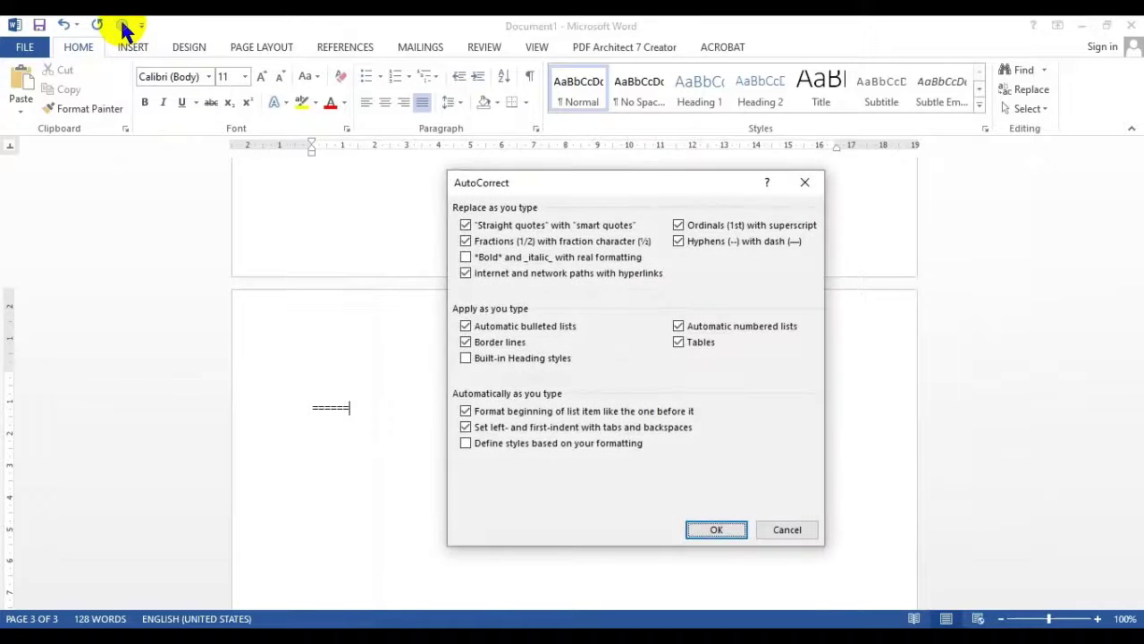
click(487, 345)
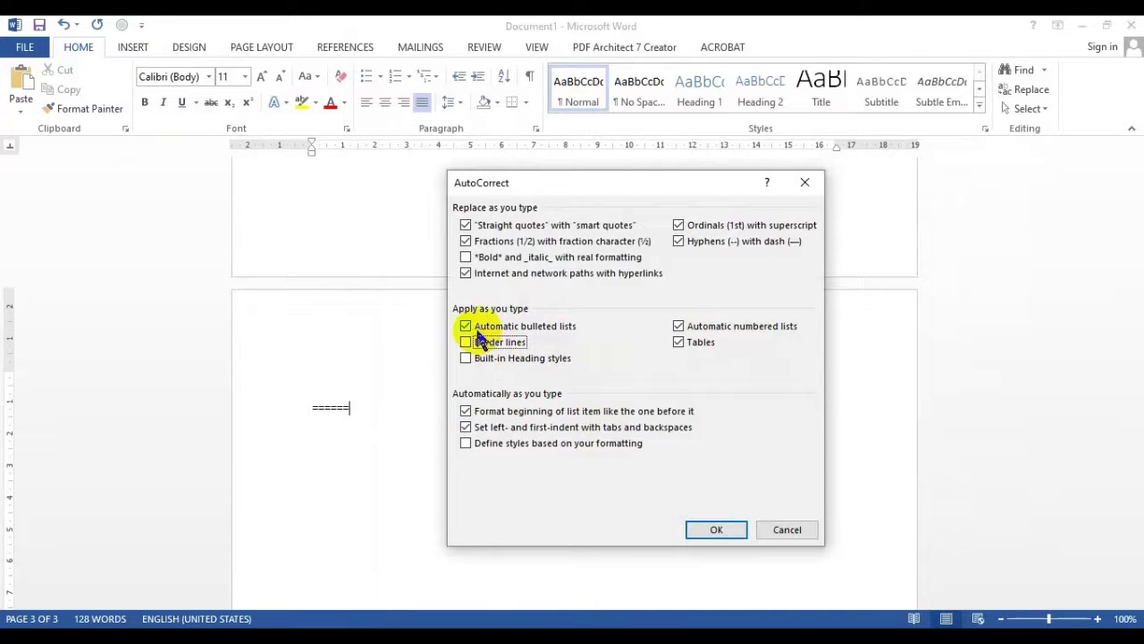
click(712, 531)
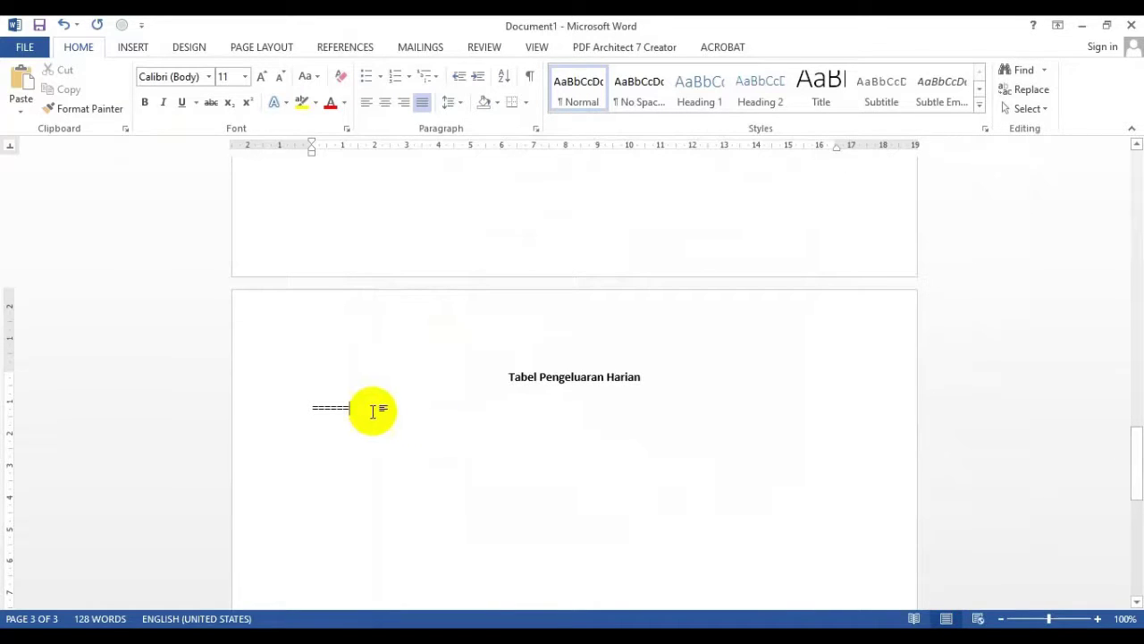
key(Return)
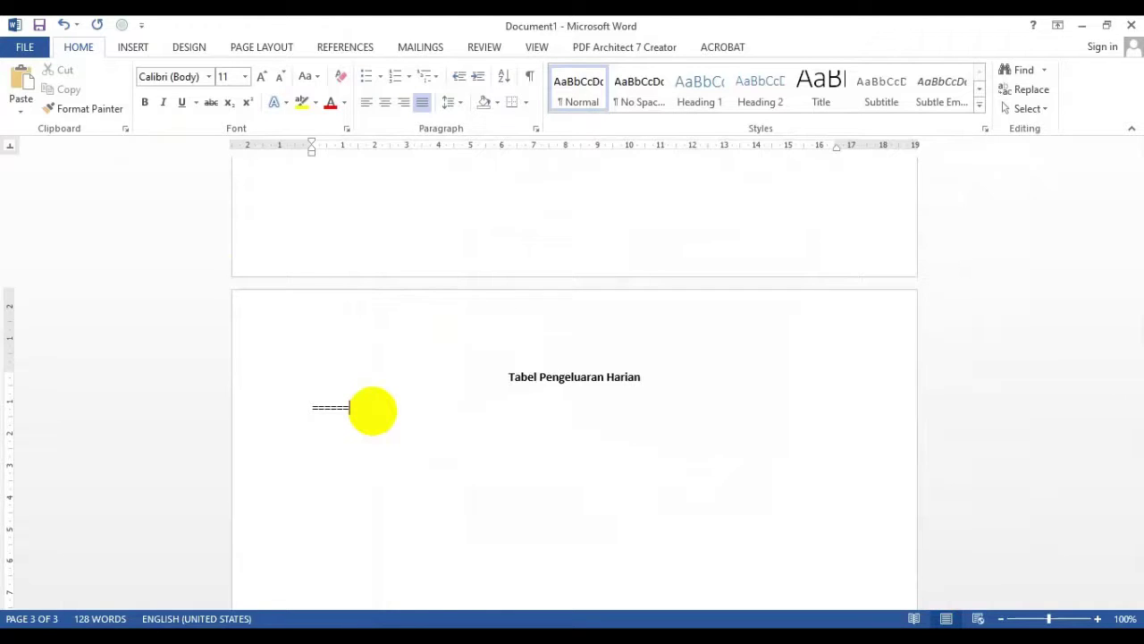
Step: Switch Border lines back on in AutoFormat As You Type and confirm
click(122, 27)
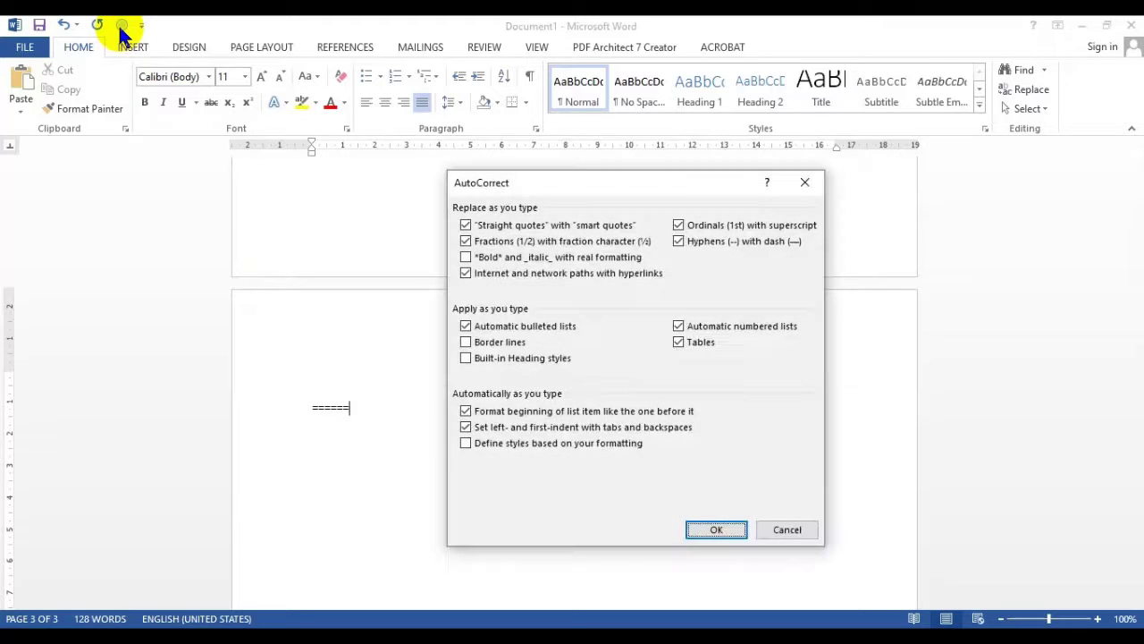
click(504, 344)
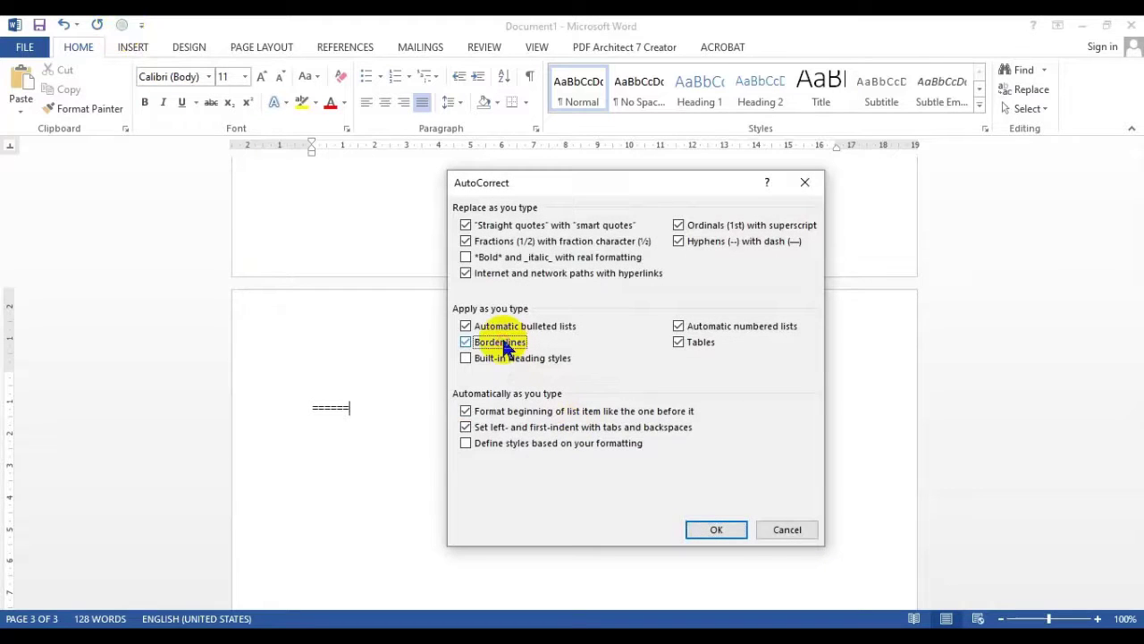
click(728, 531)
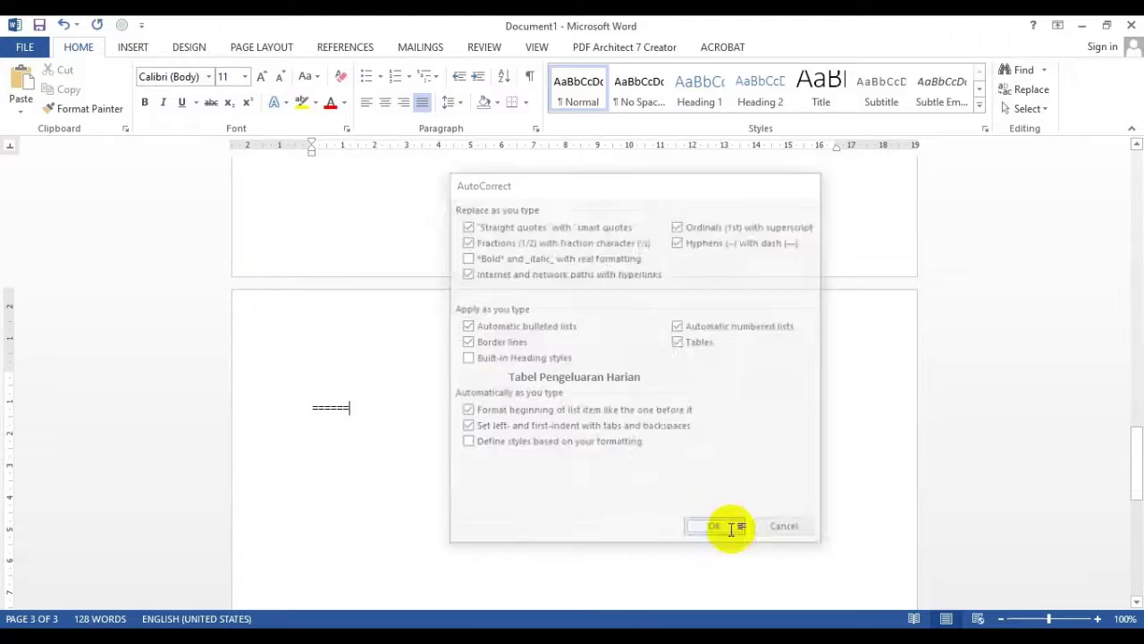
Step: Convert '======' into a double border line and begin typing the Kode Akun heading below
key(Return)
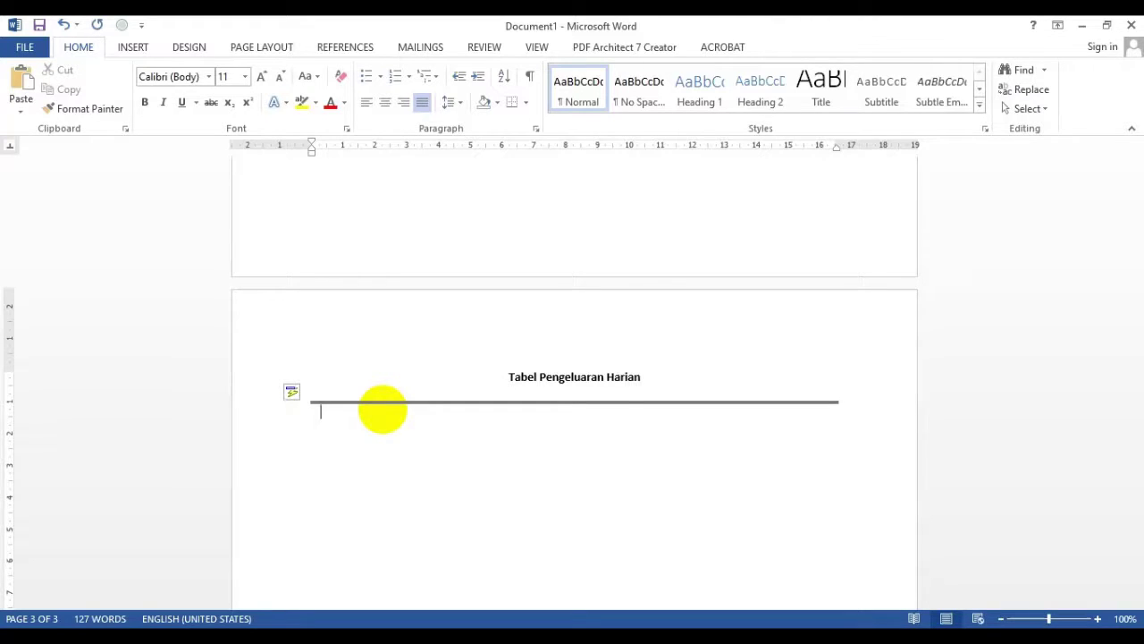
text(Kode)
text(Akun)
text(t)
Step: Finish the header row with Kode Akun, Keterangan / Uraian and Nilai headings, spaced apart
key(BackSpace)
key(BackSpace)
text(n)
text(               P)
key(BackSpace)
text(Keterangan )
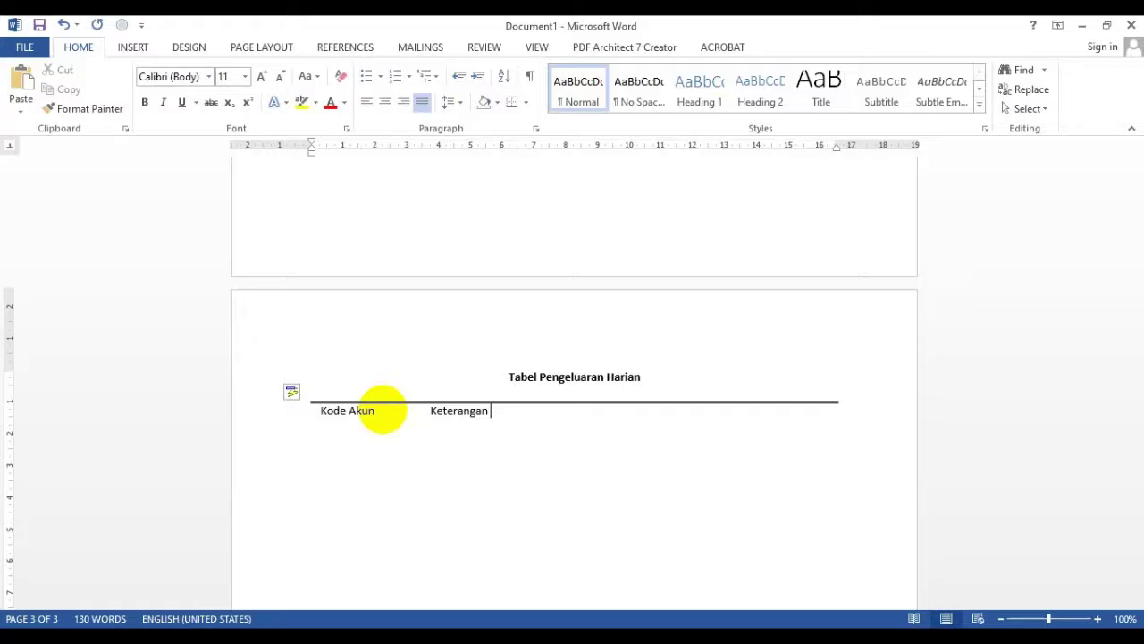
text(/ Uraia)
text(n                                            )
text(  Nilai)
Step: Add a double border line beneath the header row using ======
key(Return)
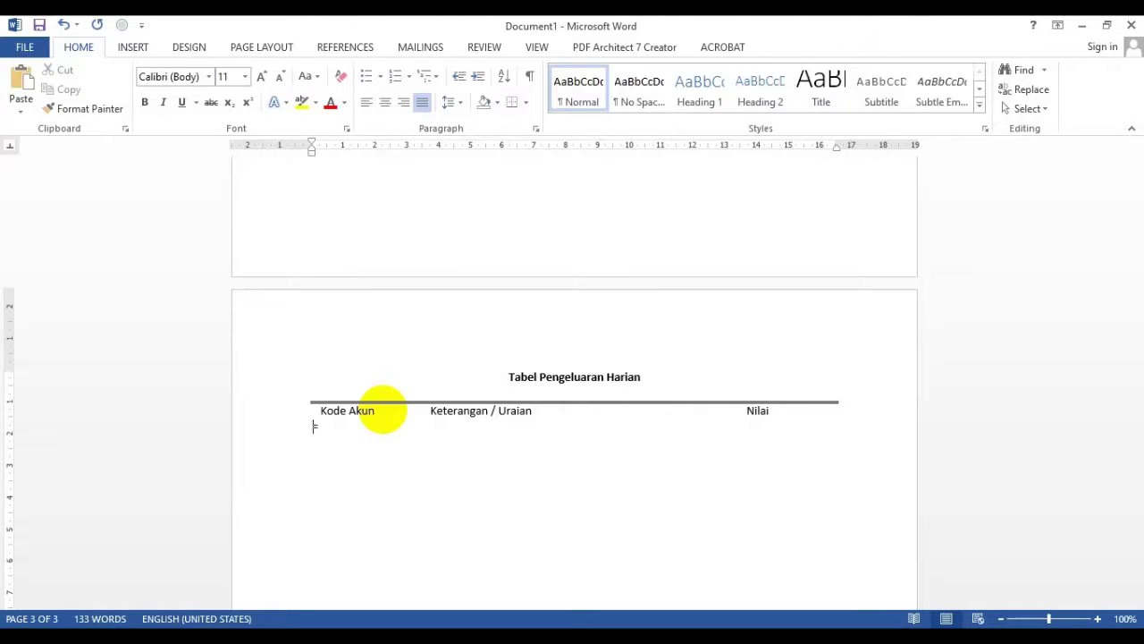
text(======)
key(Return)
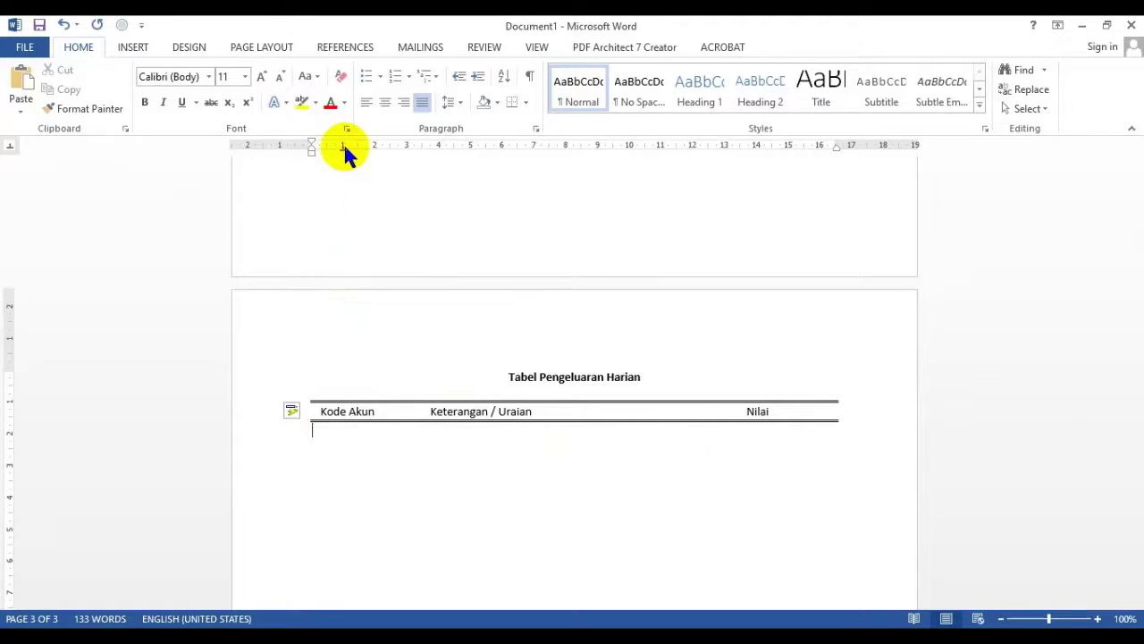
Step: Cycle the ruler's tab selector through the tab types, ending on left tab
click(10, 147)
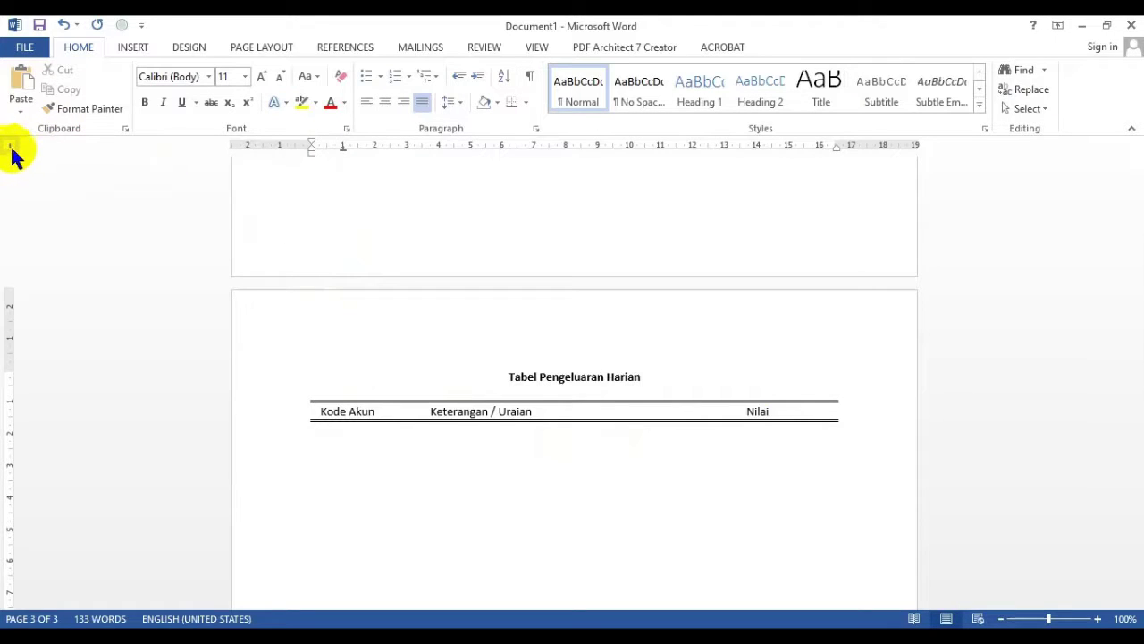
click(11, 146)
click(10, 146)
click(11, 147)
click(11, 147)
click(10, 147)
click(11, 147)
click(11, 147)
click(11, 147)
click(11, 146)
click(11, 147)
click(11, 146)
click(11, 149)
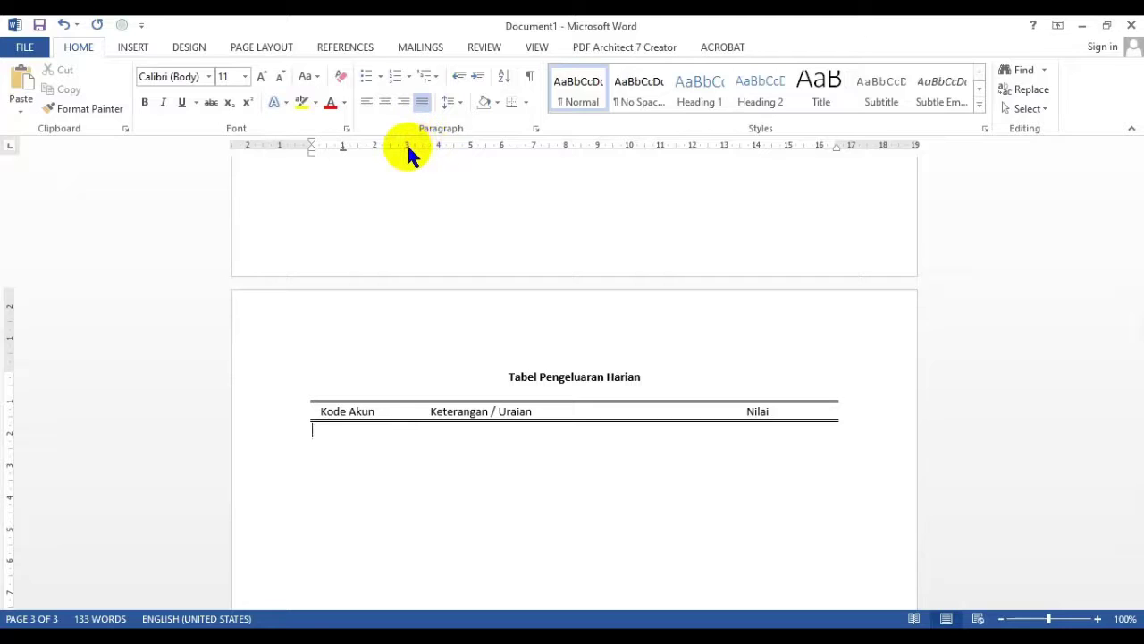
Step: Place a left tab stop on the ruler at about 3.5 cm
click(407, 151)
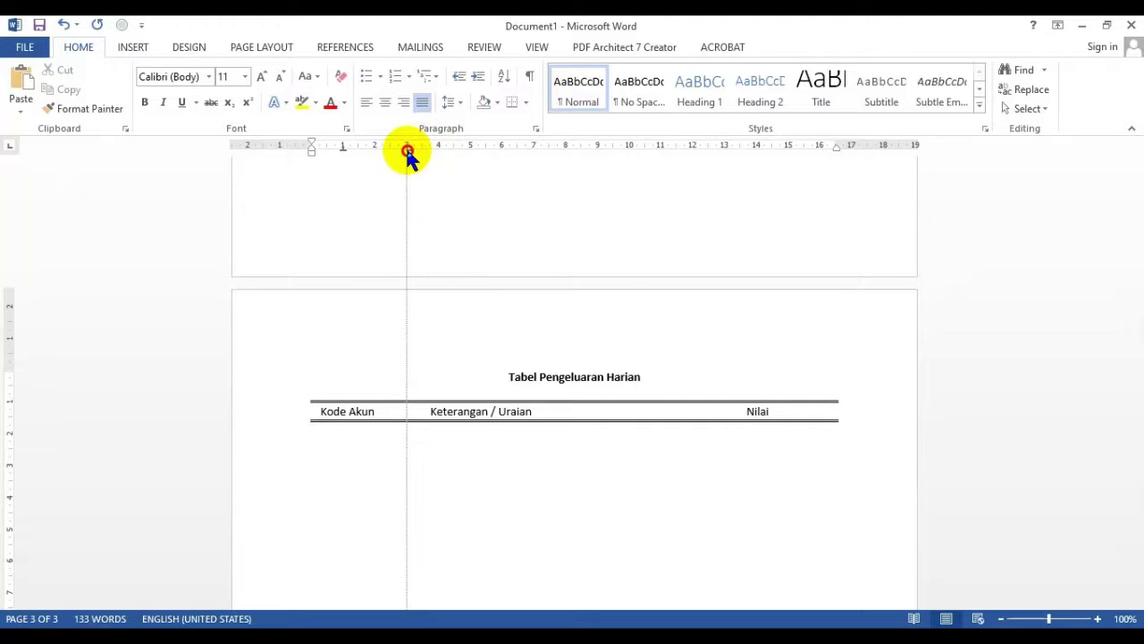
mouse_move(407, 150)
mouse_down()
mouse_move(426, 154)
mouse_move(407, 162)
mouse_up()
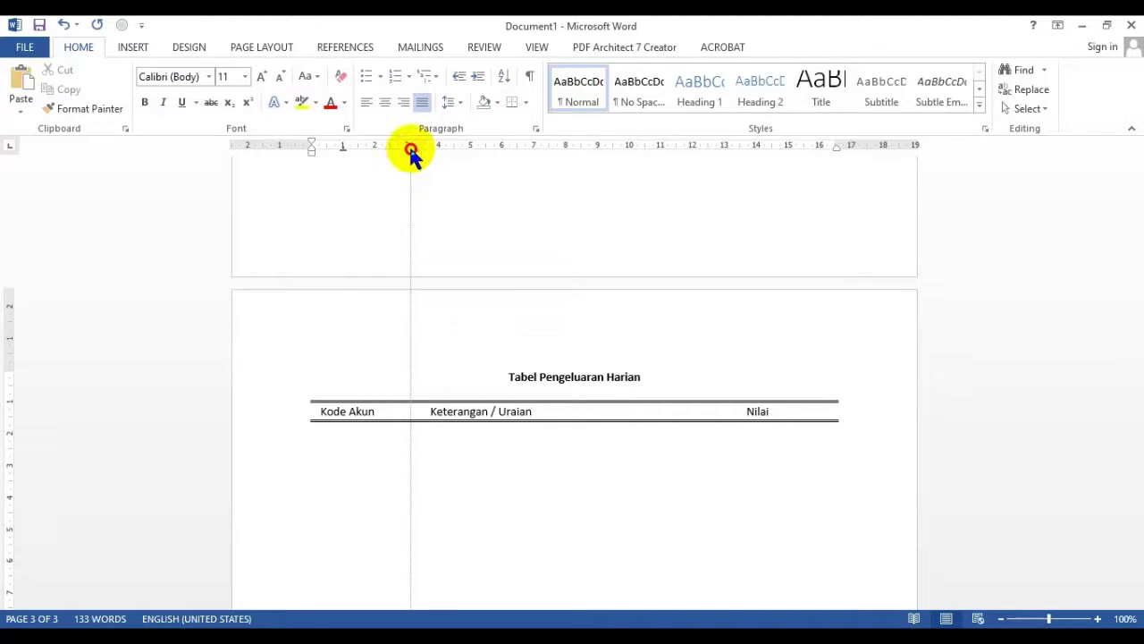
drag(408, 162, 420, 152)
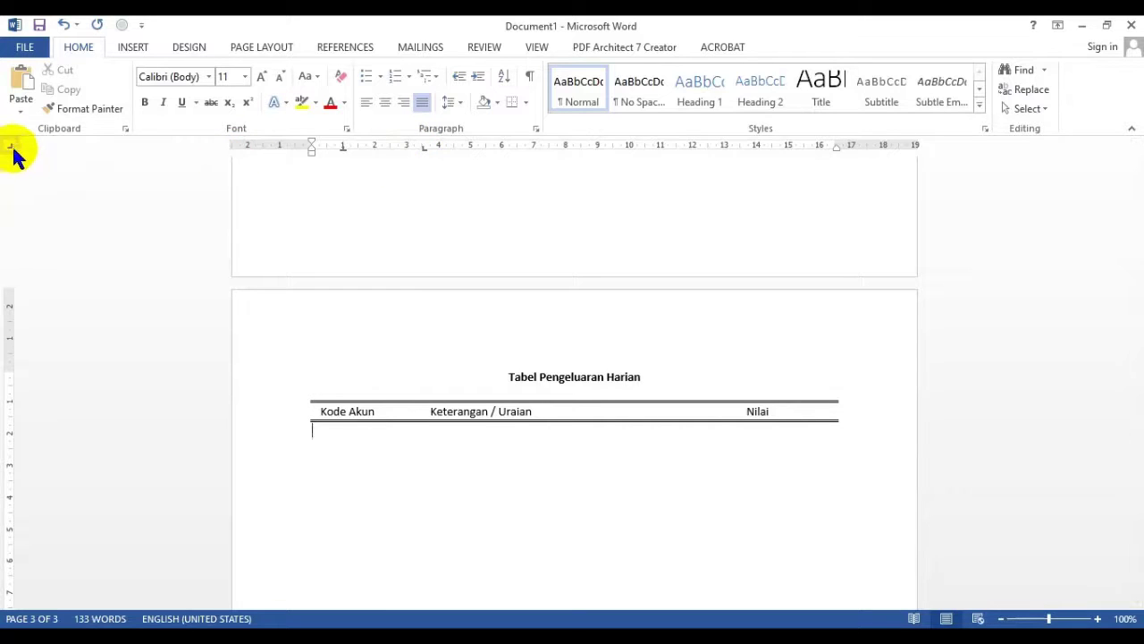
drag(787, 147, 787, 146)
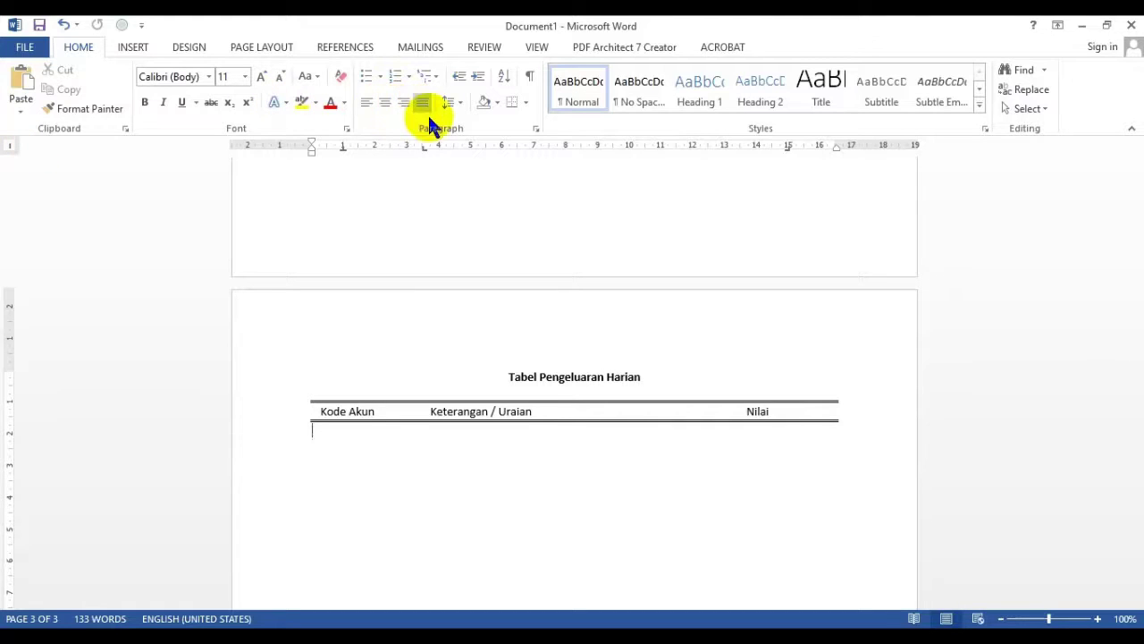
Step: Set bar tab column dividers at 2.5 cm, 11 cm, 16 cm and the left margin
click(391, 146)
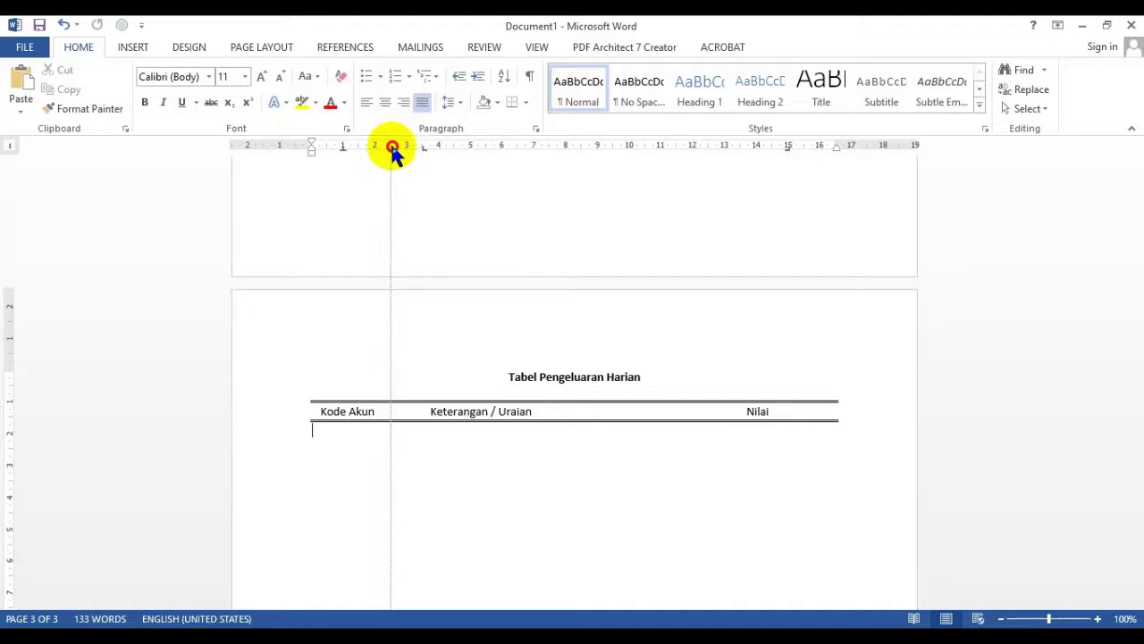
click(670, 146)
drag(669, 146, 679, 165)
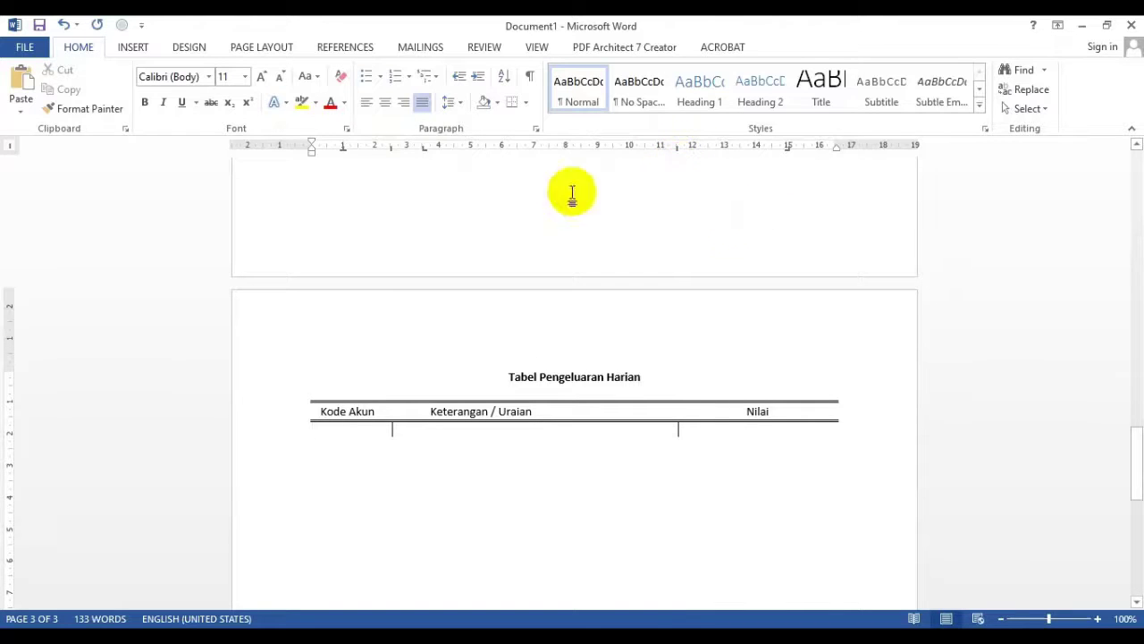
click(827, 147)
drag(831, 152, 837, 156)
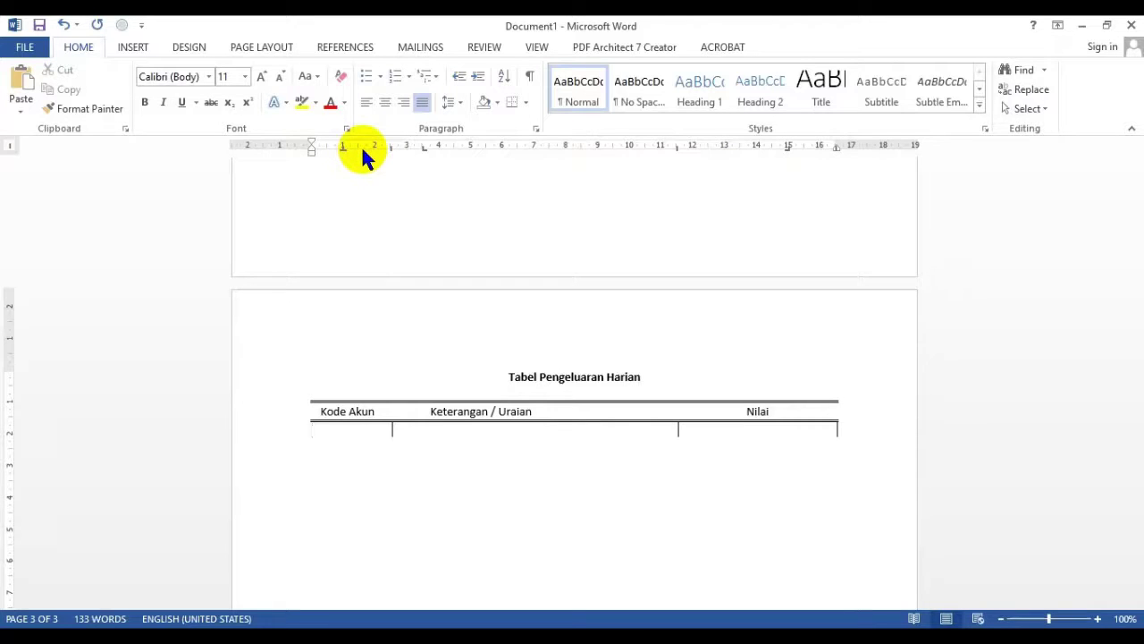
drag(362, 150, 311, 154)
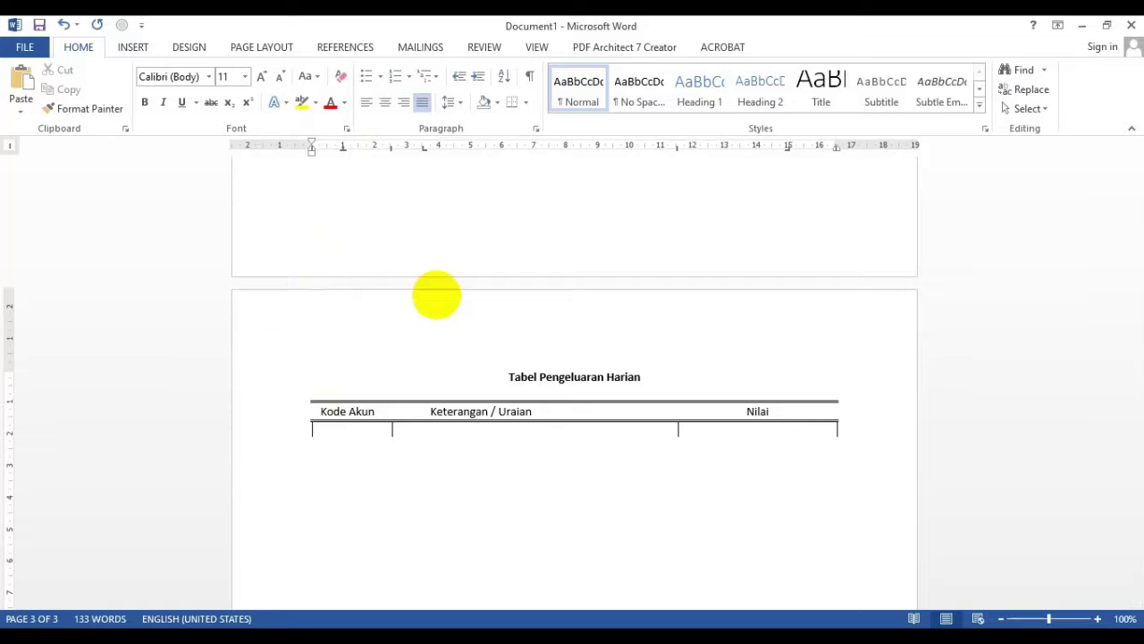
Step: Enter the first row: 101, Biaya Listrik, 1.500.000
text(101)
key(Tab)
text(Biaya )
text(Listrik)
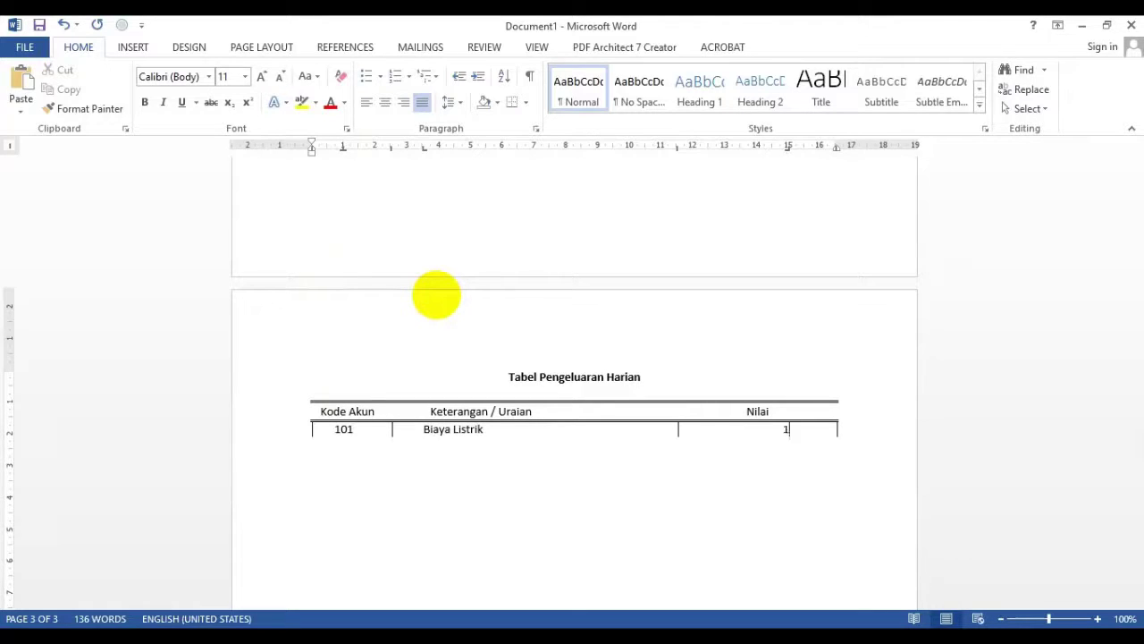
text( 1.500.000)
Step: Enter the second row: 102, Biaya Bongkar Muatan, 550.000
text(102)
key(BackSpace)
key(BackSpace)
key(BackSpace)
key(ctrl+e)
text(102)
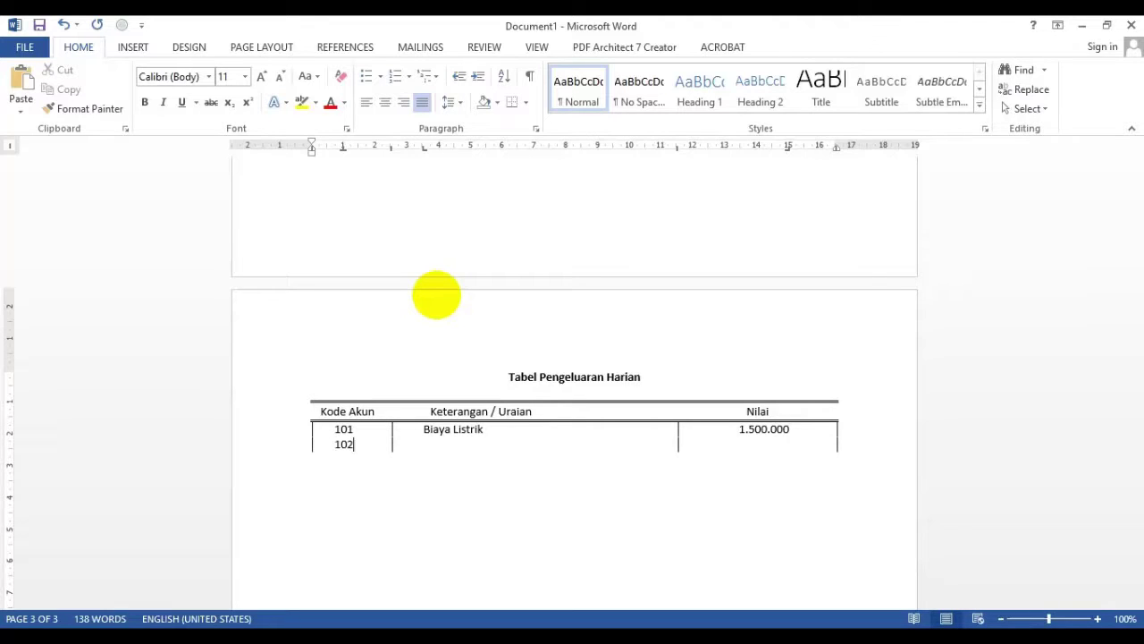
key(Tab)
text(Biaya Bo)
text(ngkar)
key(BackSpace)
key(BackSpace)
key(BackSpace)
key(BackSpace)
key(BackSpace)
text(ngkar Muatan)
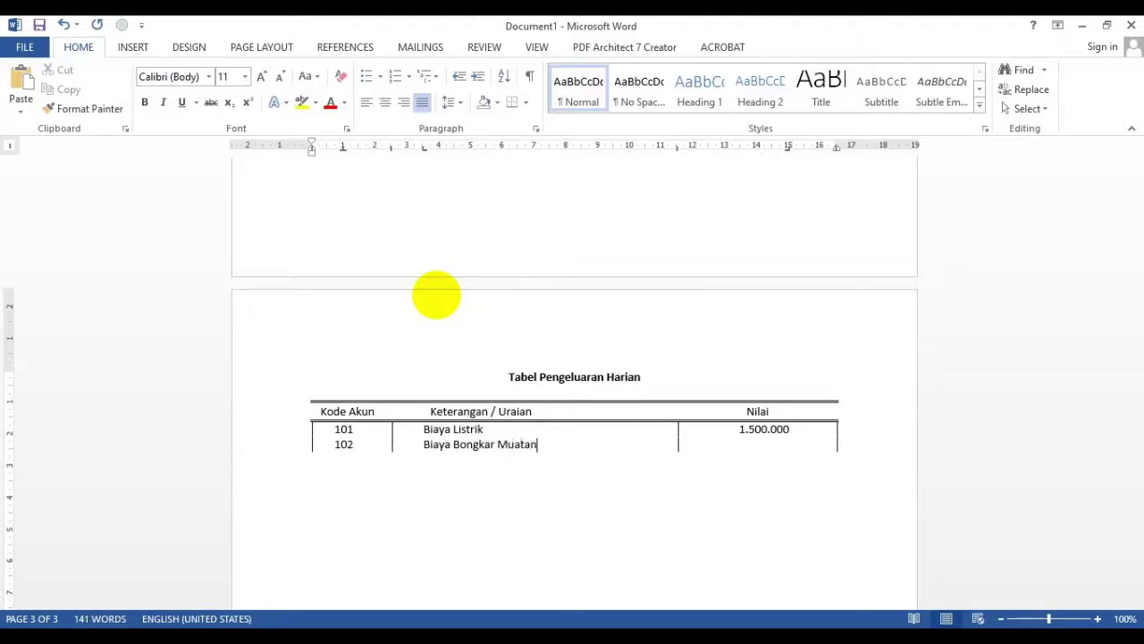
key(Tab)
text(50)
key(BackSpace)
text(50.00)
text(0)
Step: Enter the third row: 105, Biaya Gaji Lembur Karyawan, 8.500.000
key(Tab)
text(103)
key(BackSpace)
key(BackSpace)
key(BackSpace)
text(1)
text(05)
key(Tab)
text(Biaya g)
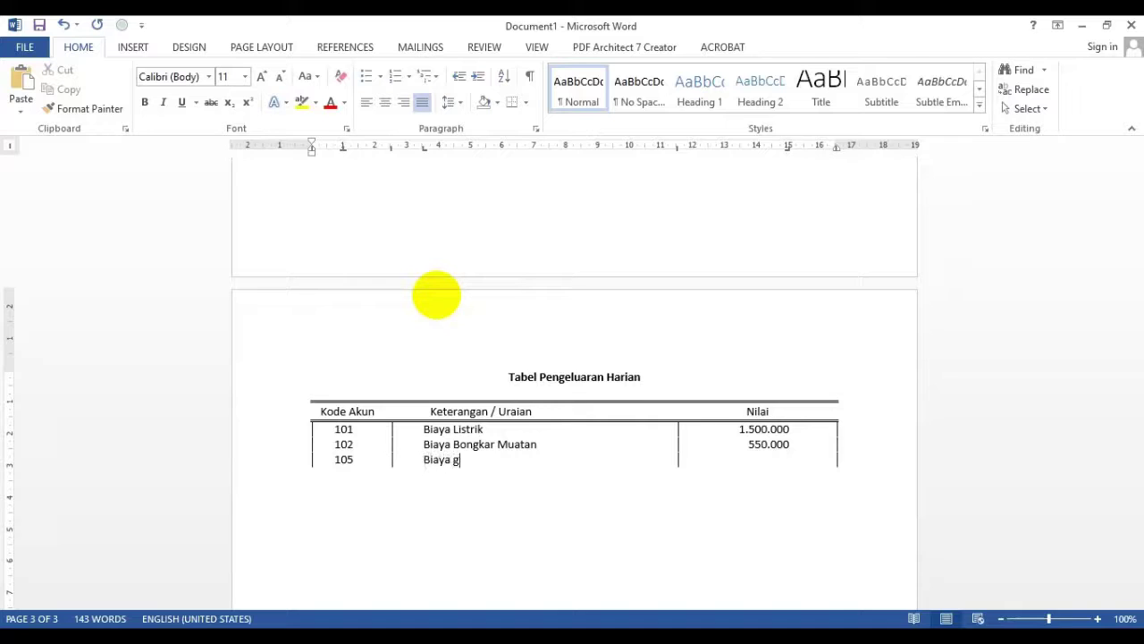
text(aj)
key(BackSpace)
key(BackSpace)
key(BackSpace)
text(Gaj)
text(i ka)
key(BackSpace)
key(BackSpace)
key(BackSpace)
key(BackSpace)
text(i le)
text(m)
key(BackSpace)
key(BackSpace)
key(BackSpace)
key(BackSpace)
text(i Lemb)
text(ur Kar)
text(yawan )
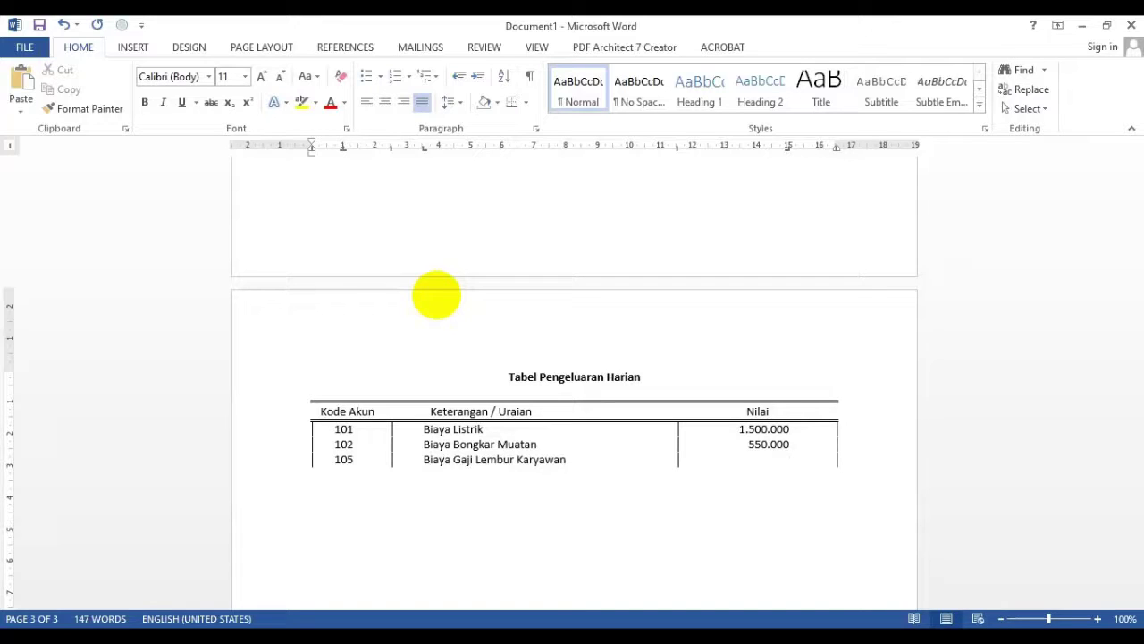
text(8)
text(.500.)
text(000)
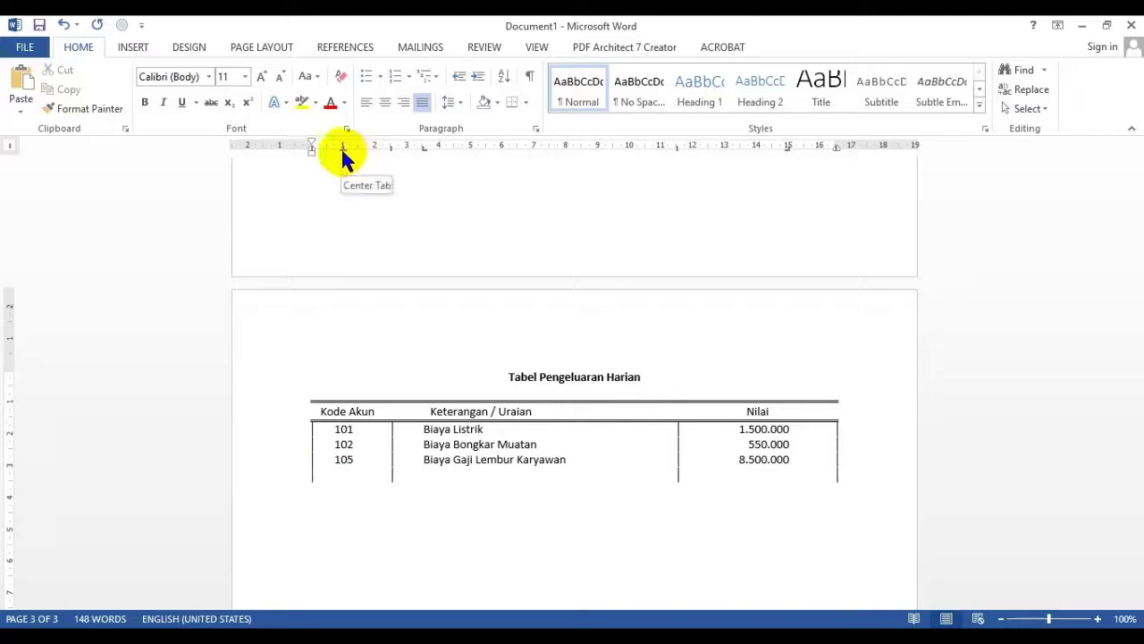
drag(342, 147, 346, 174)
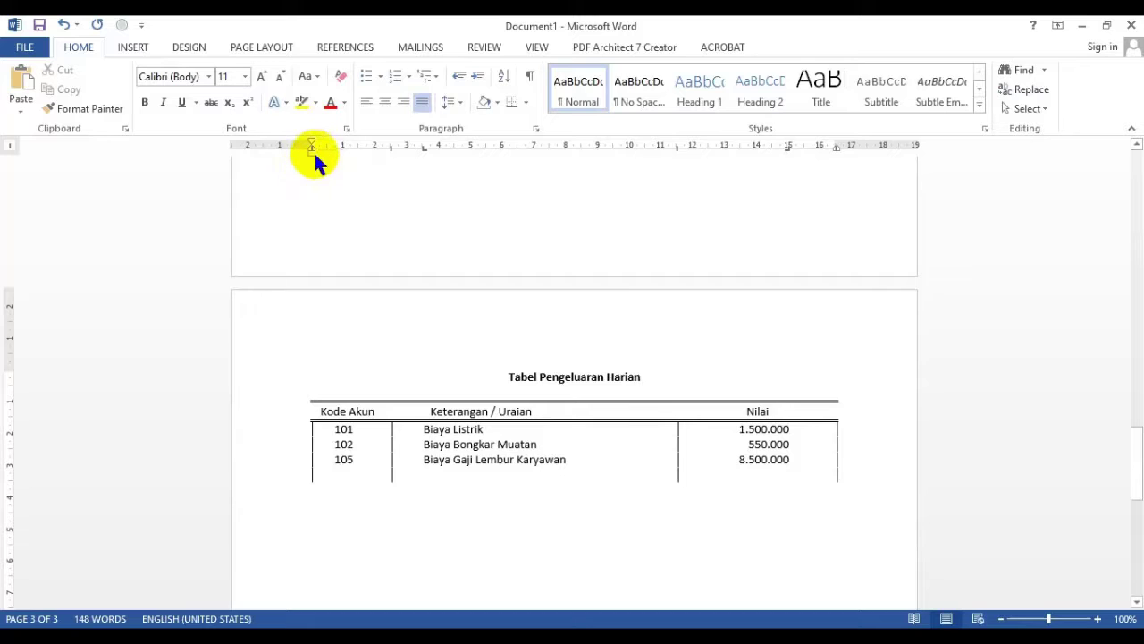
click(391, 146)
mouse_move(394, 150)
mouse_down()
mouse_move(396, 178)
mouse_move(430, 174)
mouse_up()
drag(677, 146, 733, 181)
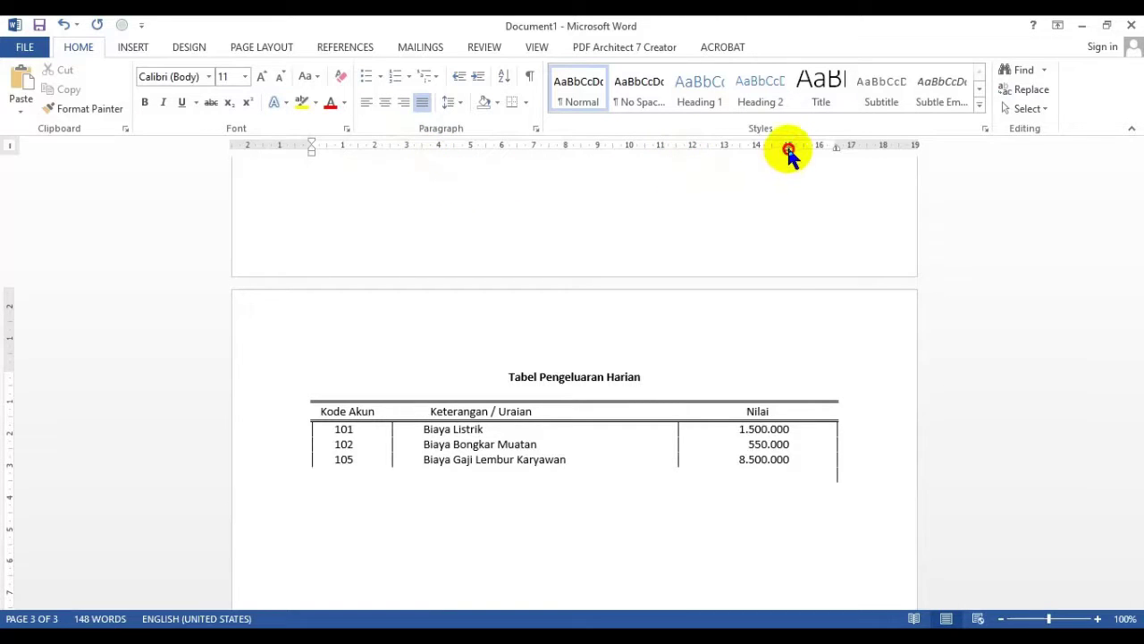
drag(786, 148, 797, 191)
drag(836, 146, 551, 232)
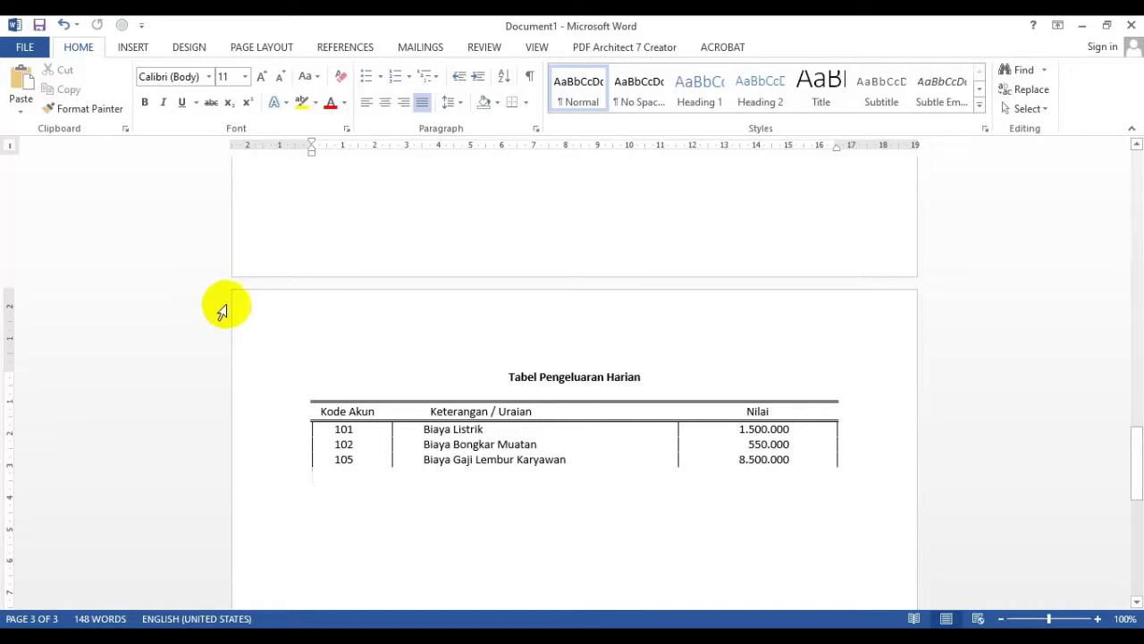
key(ctrl+z)
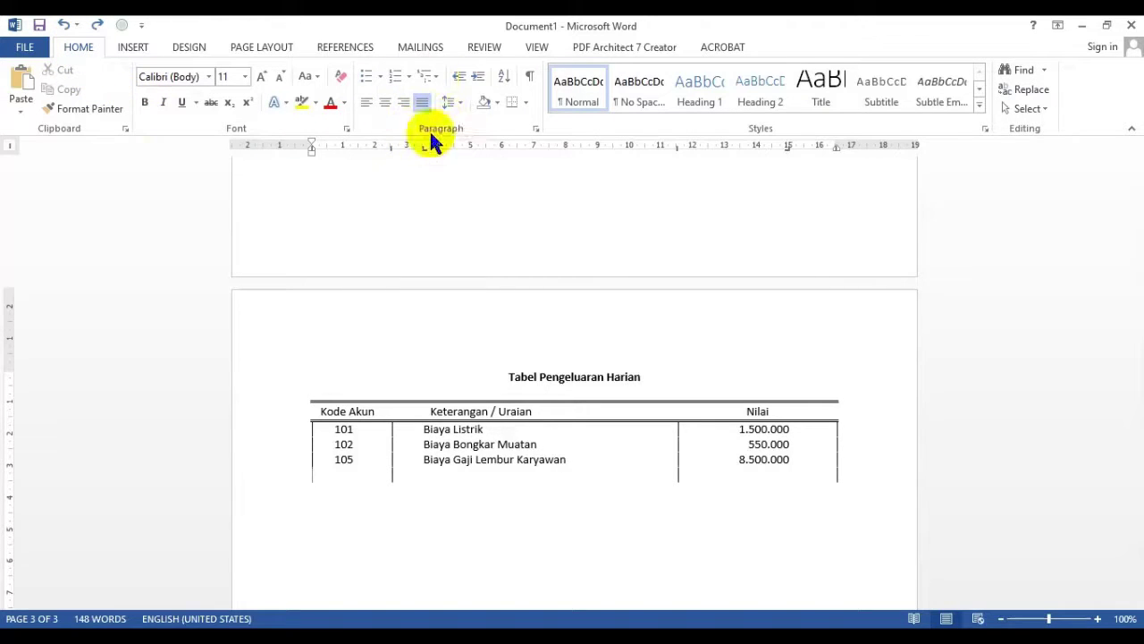
Step: Clear all tab stops on the blank line below the table via Paragraph > Tabs > Clear All
click(538, 128)
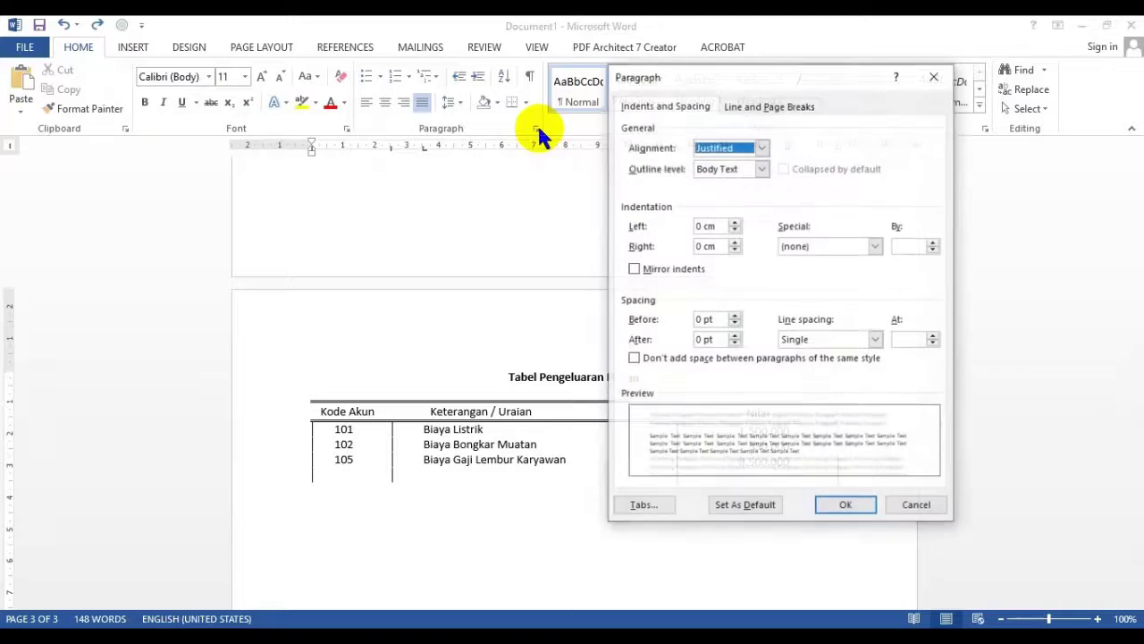
click(658, 506)
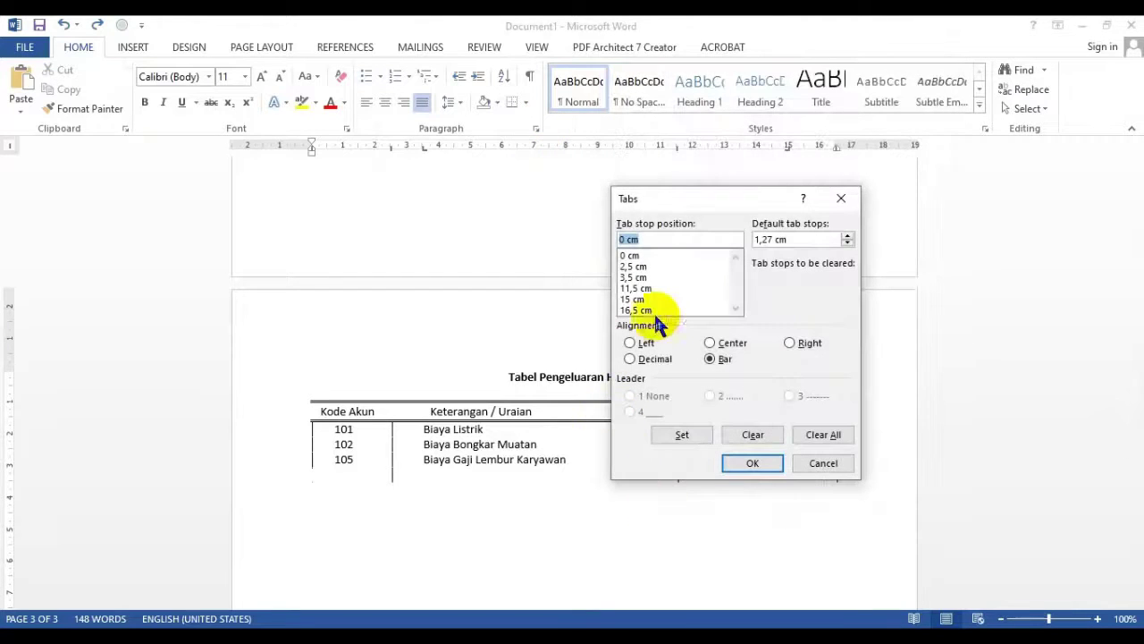
click(819, 447)
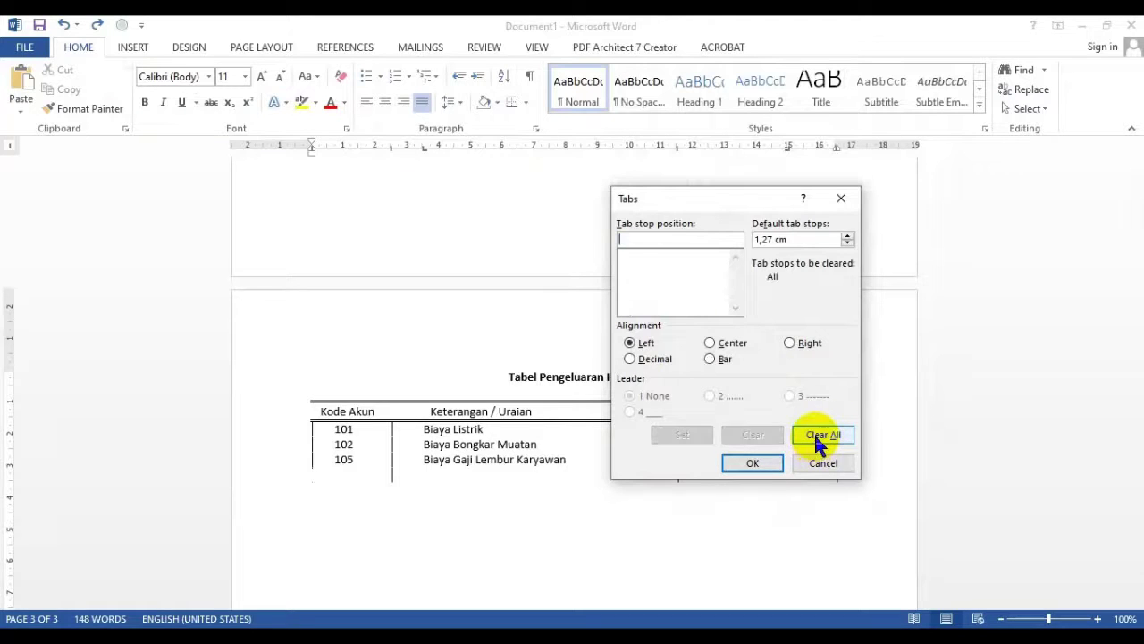
click(756, 464)
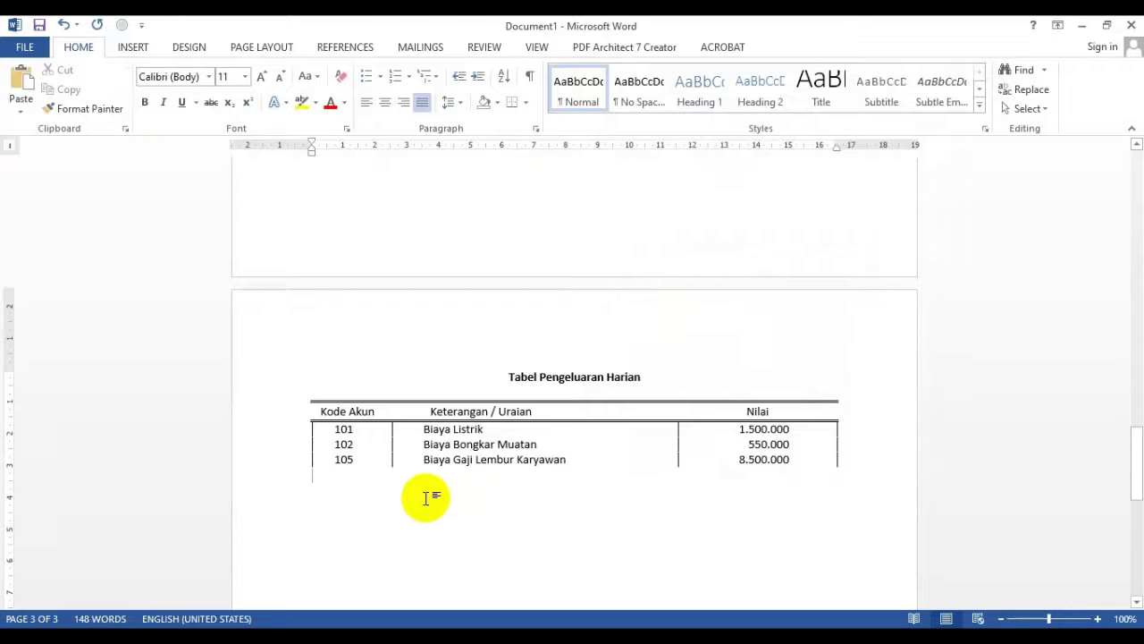
Step: Turn a row of hyphens under row 105 into a closing border line, then start a new line
text(---------)
key(Return)
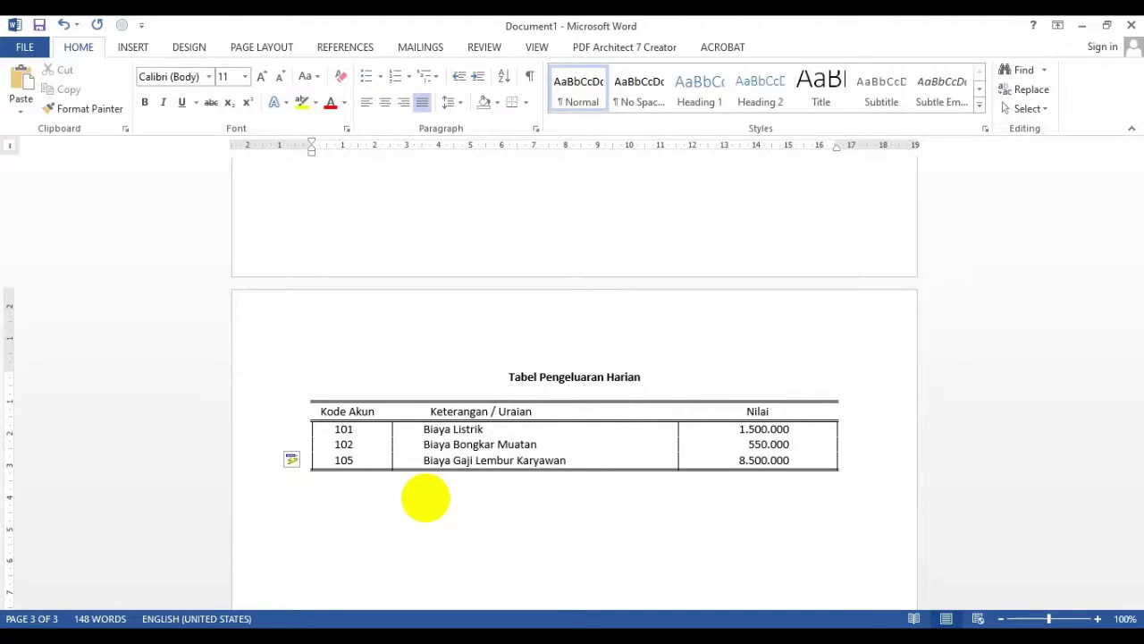
key(Return)
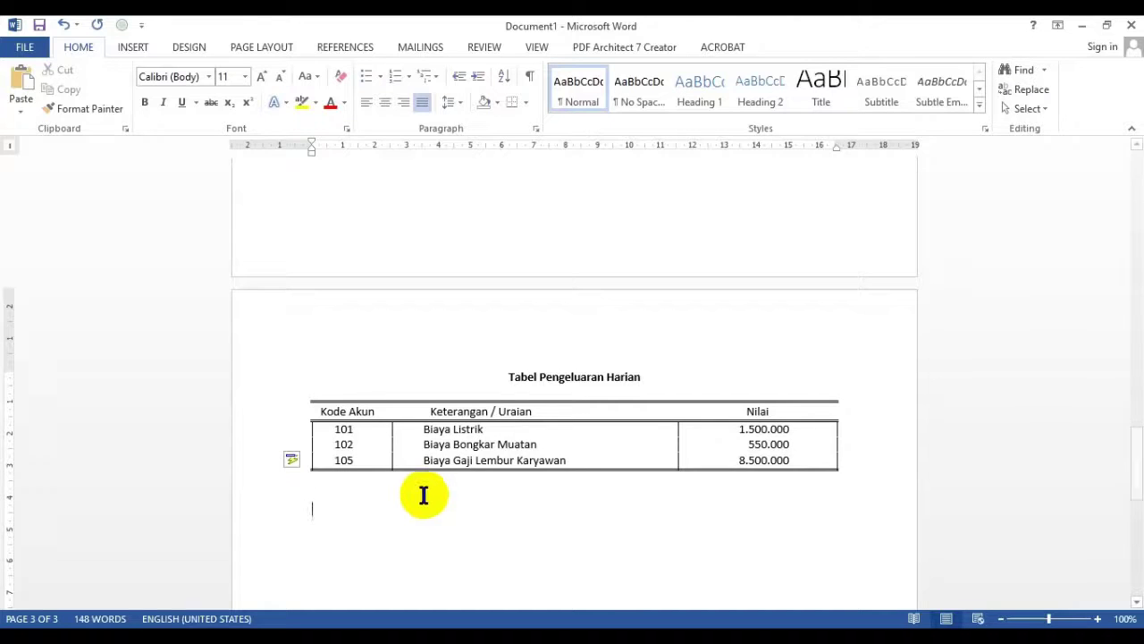